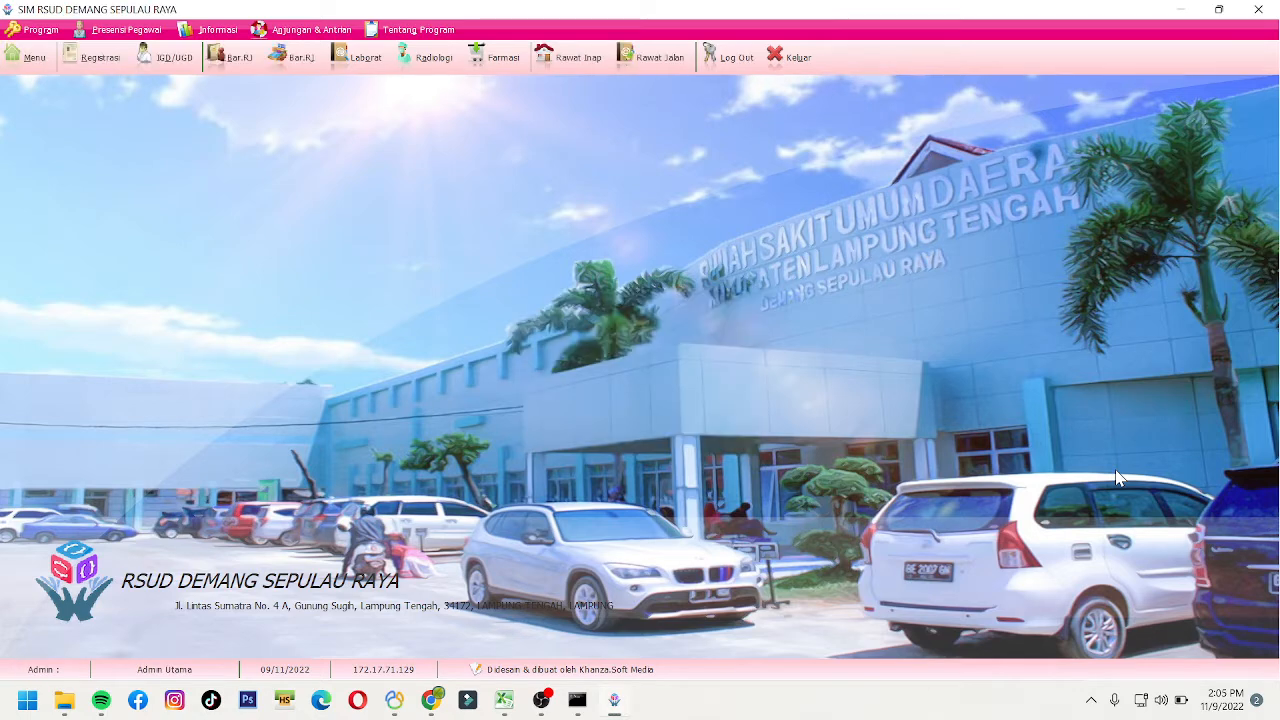
- Open the Daftar Pasien Rawat Jalan list showing the 103 registrations for 09-11-2022
click(659, 60)
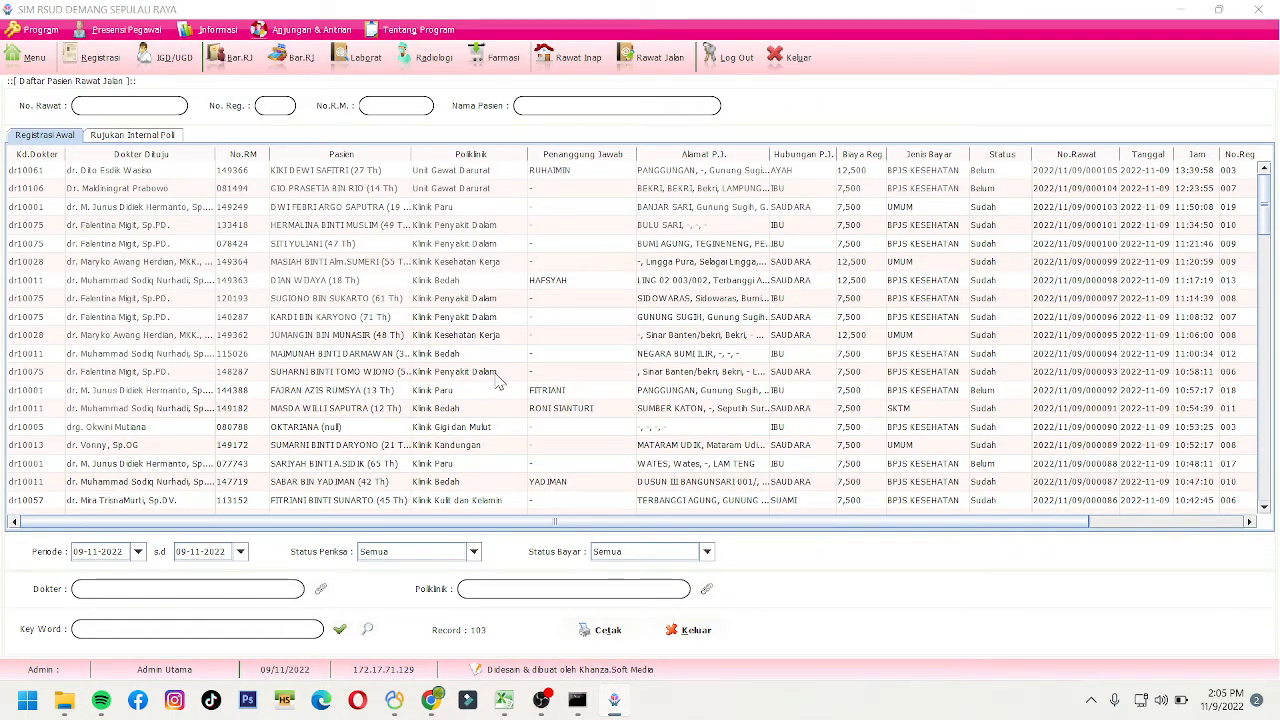
- Try filtering the outpatient list by doctor through the Dokter lookup, then refresh
click(321, 592)
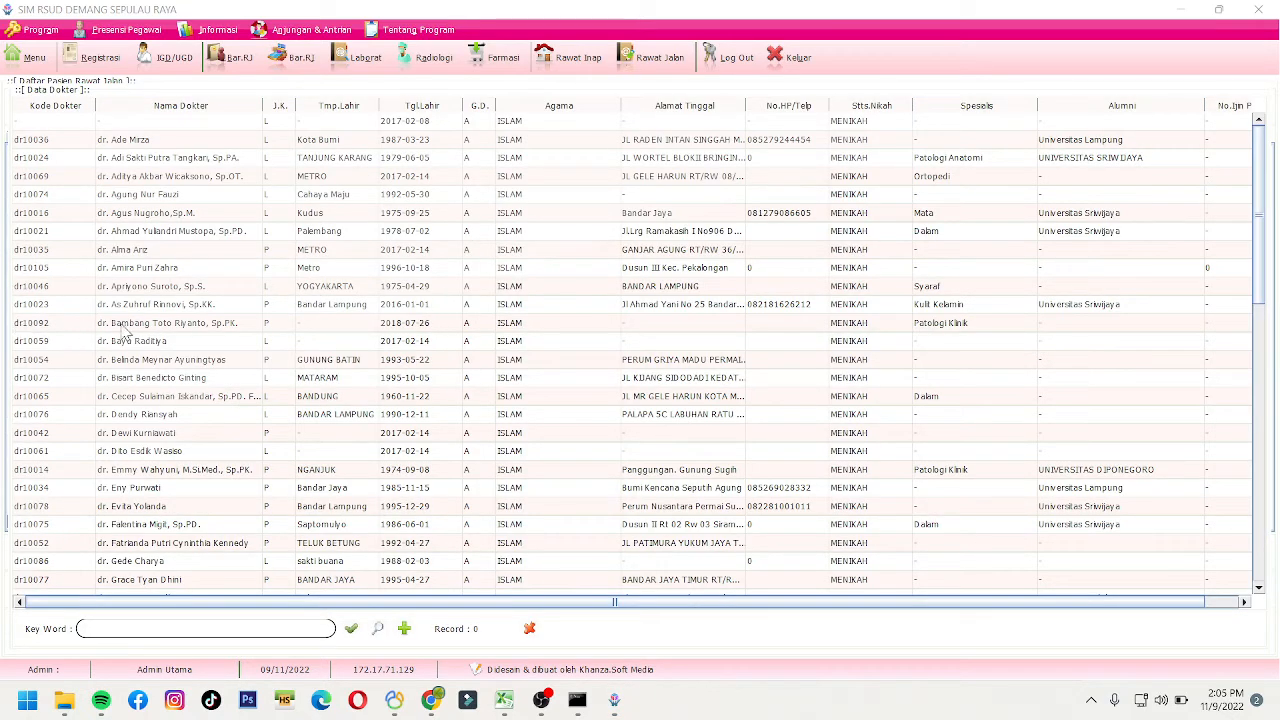
double_click(188, 231)
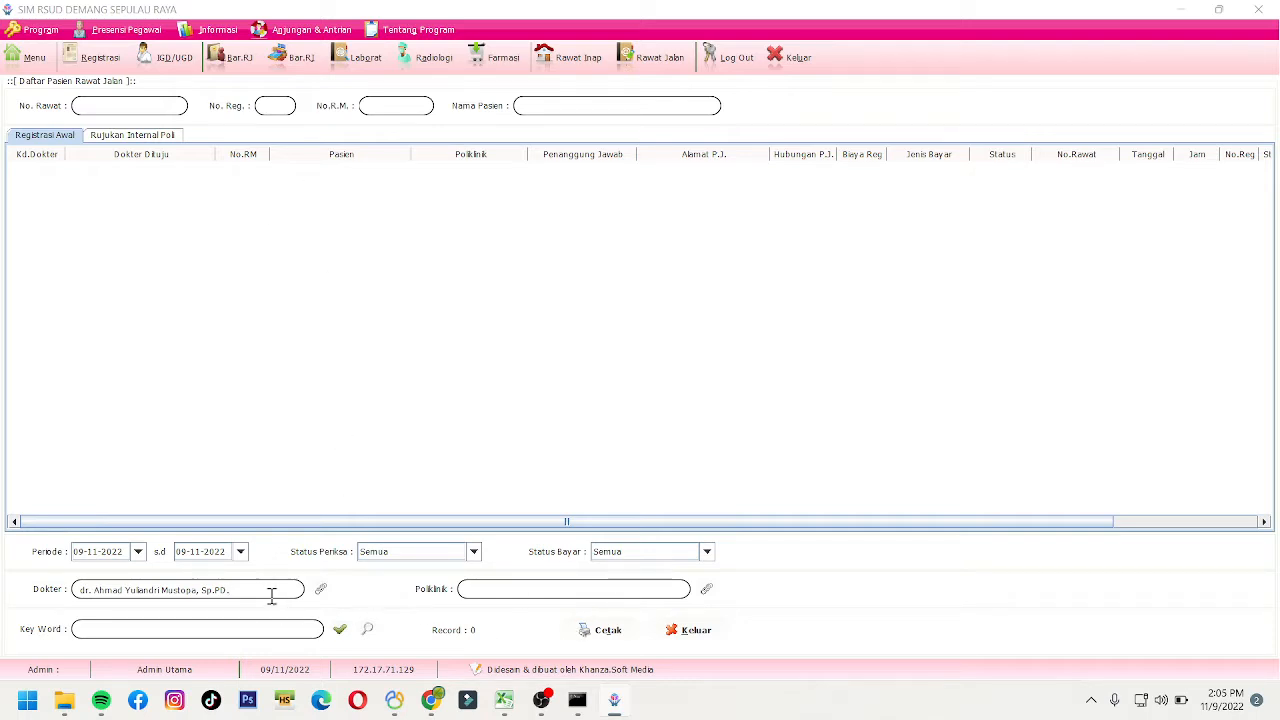
key(BackSpace)
key(BackSpace)
key(BackSpace)
key(BackSpace)
key(BackSpace)
key(BackSpace)
key(BackSpace)
key(BackSpace)
key(BackSpace)
key(BackSpace)
key(BackSpace)
key(BackSpace)
key(BackSpace)
key(BackSpace)
key(BackSpace)
key(BackSpace)
key(BackSpace)
key(BackSpace)
key(BackSpace)
key(BackSpace)
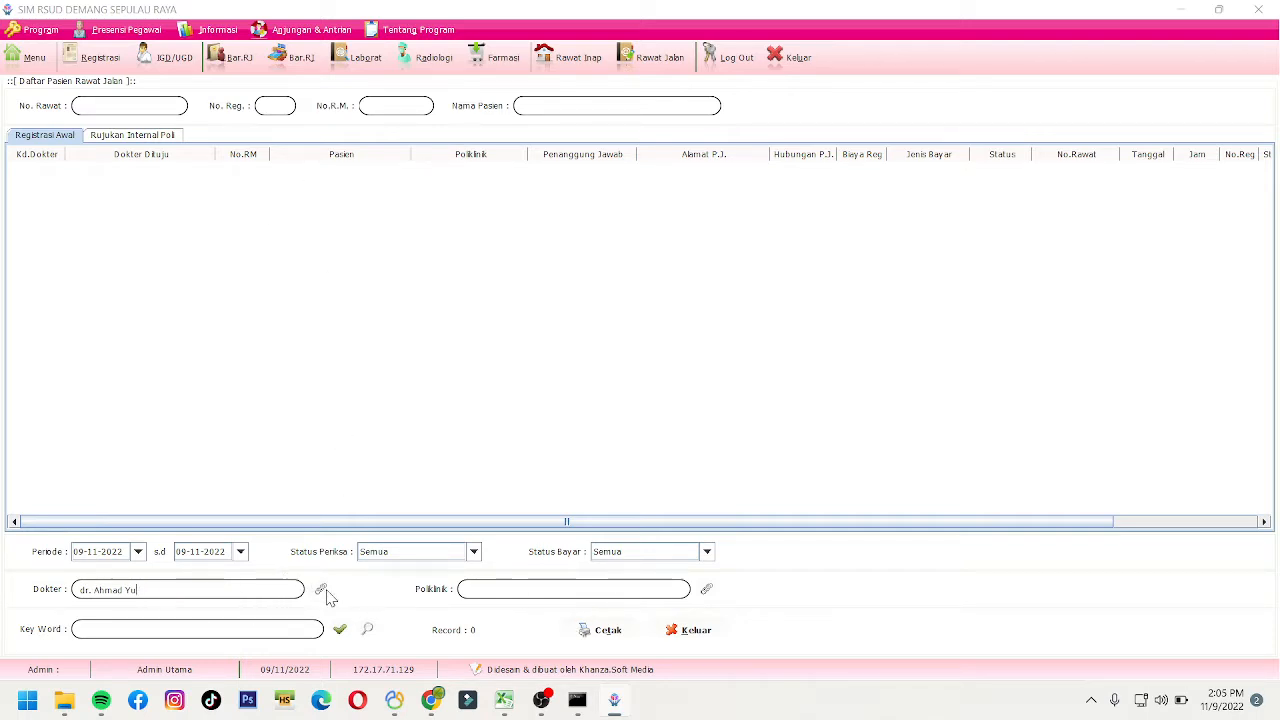
click(319, 592)
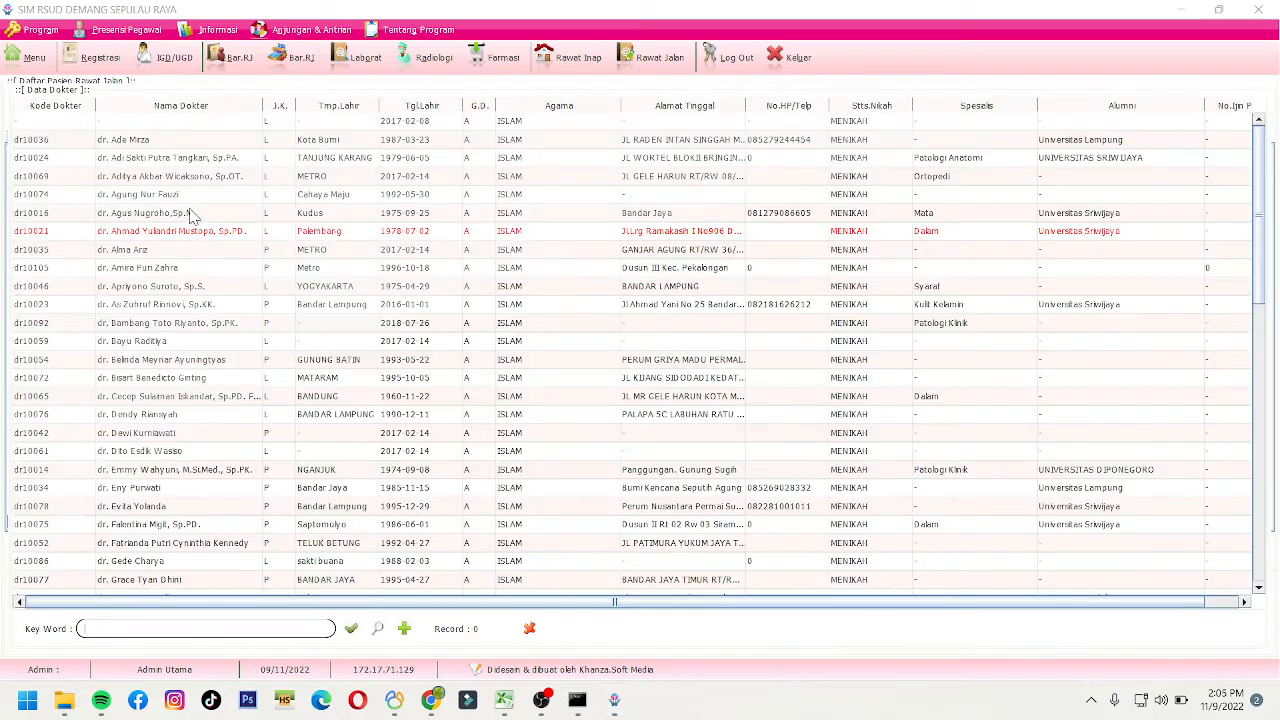
double_click(190, 305)
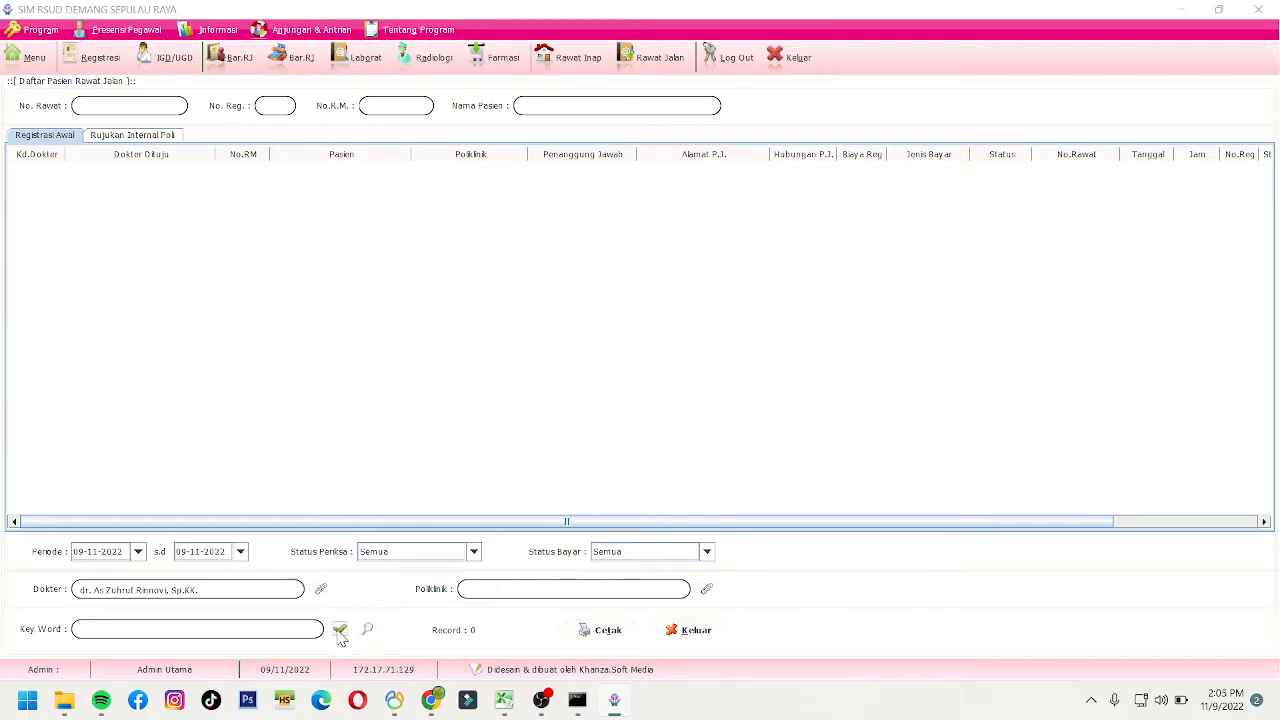
click(368, 630)
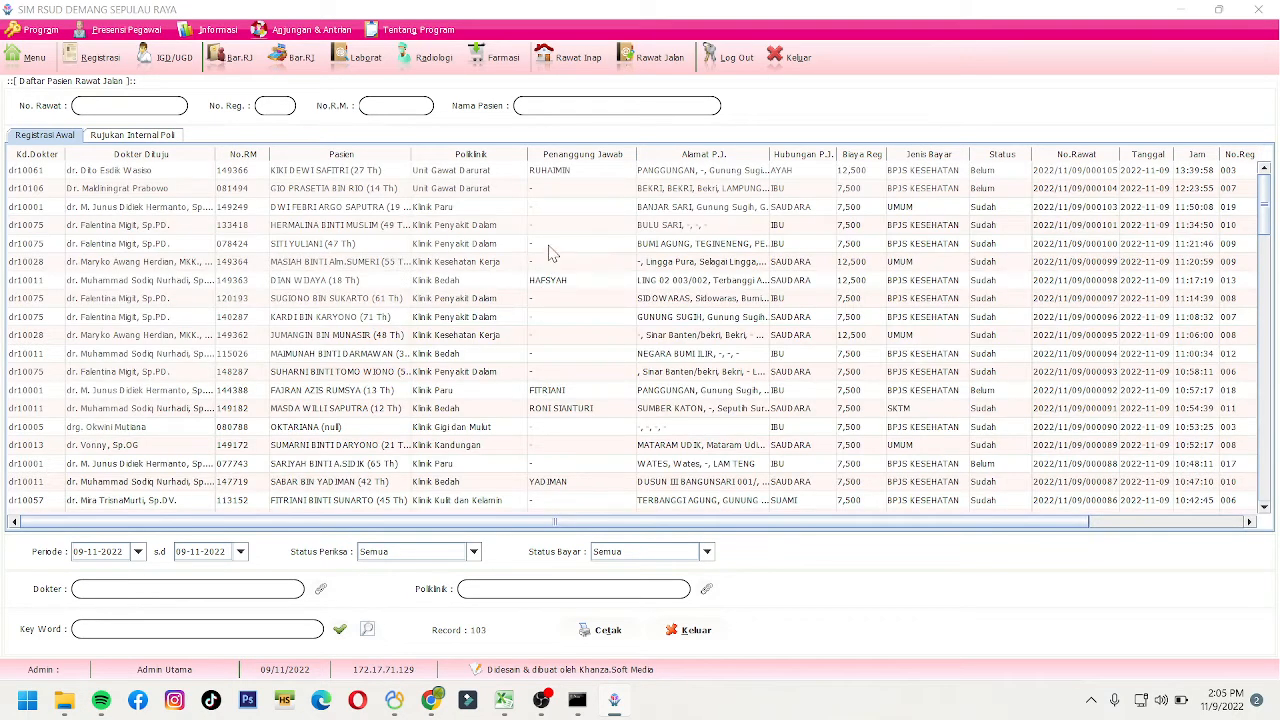
- Filter the outpatient list to the Klinik Kandungan clinic through the Poliklinik lookup
click(650, 58)
click(706, 590)
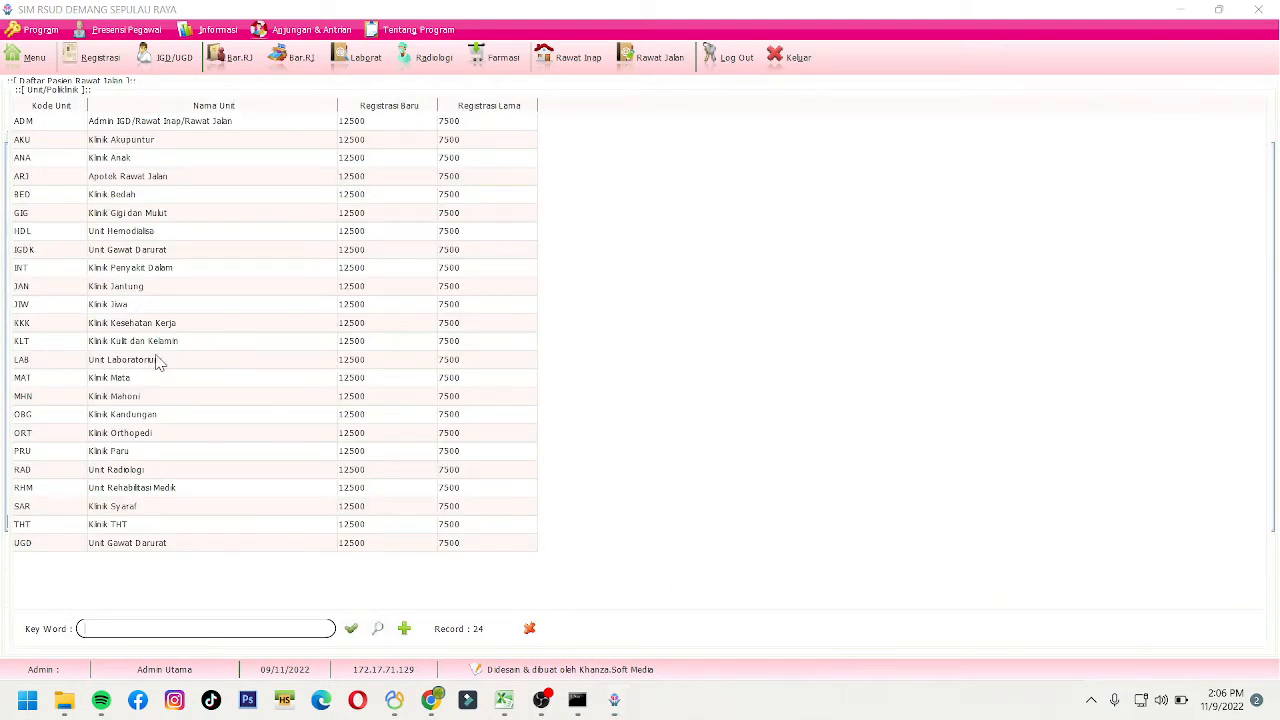
double_click(155, 416)
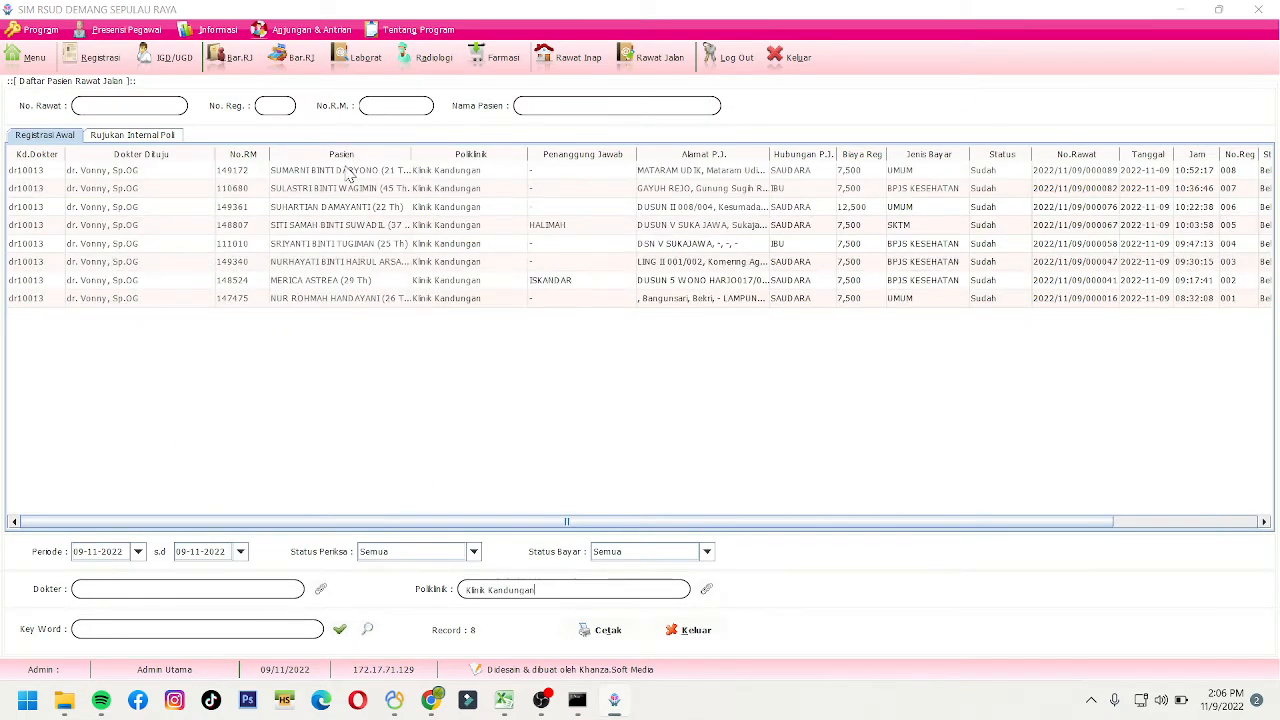
- Browse the Klinik Kandungan patients and bring up the first patient's action menu
click(348, 172)
click(349, 189)
click(349, 207)
click(354, 225)
click(357, 243)
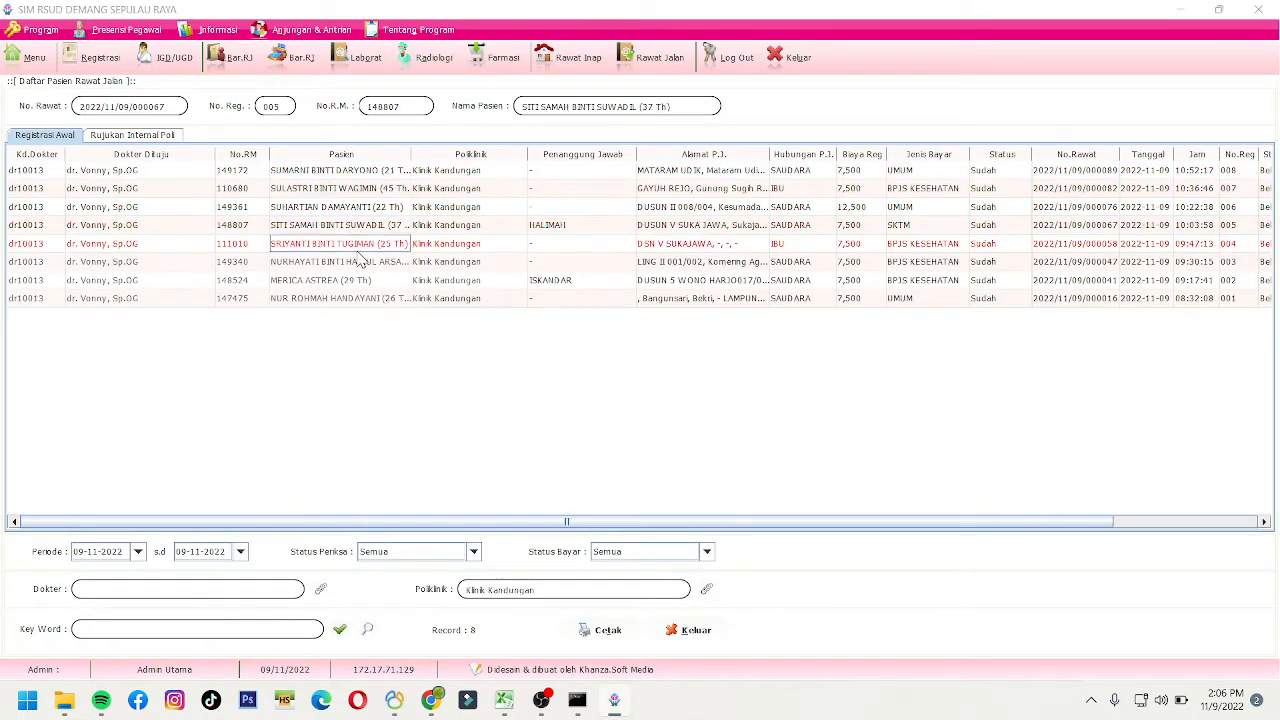
click(343, 297)
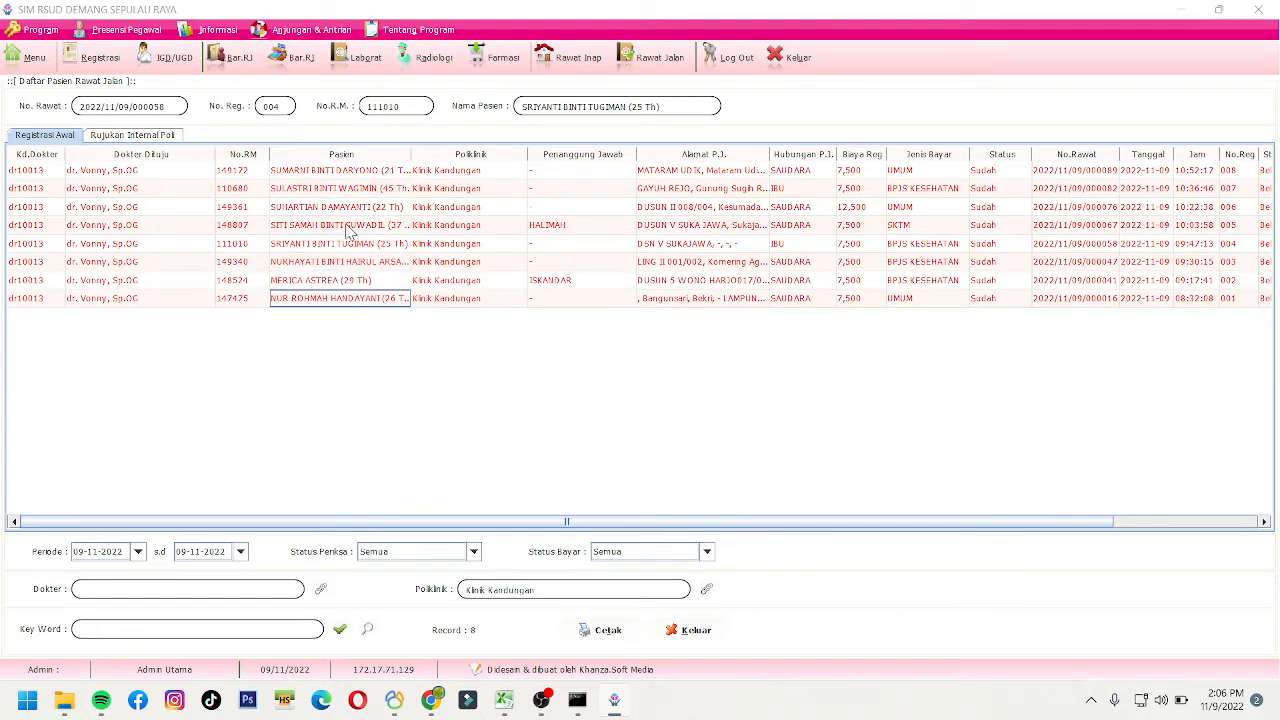
click(355, 174)
click(358, 189)
click(361, 176)
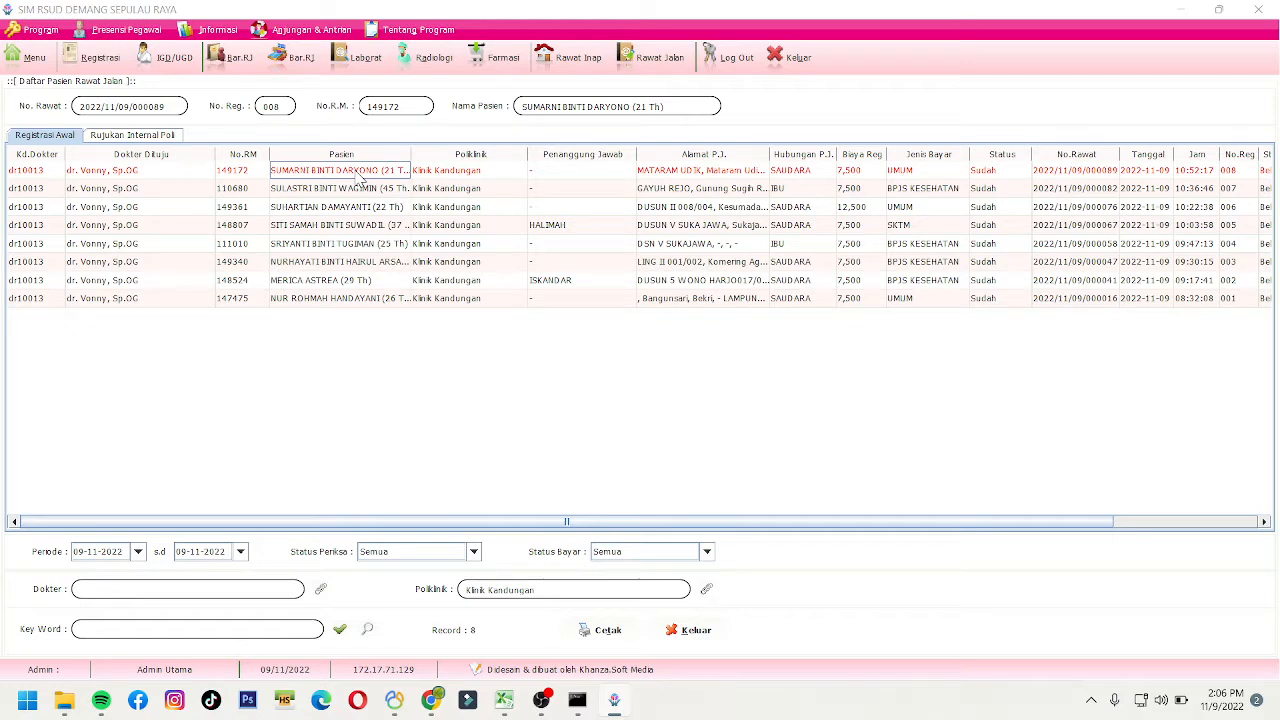
right_click(361, 178)
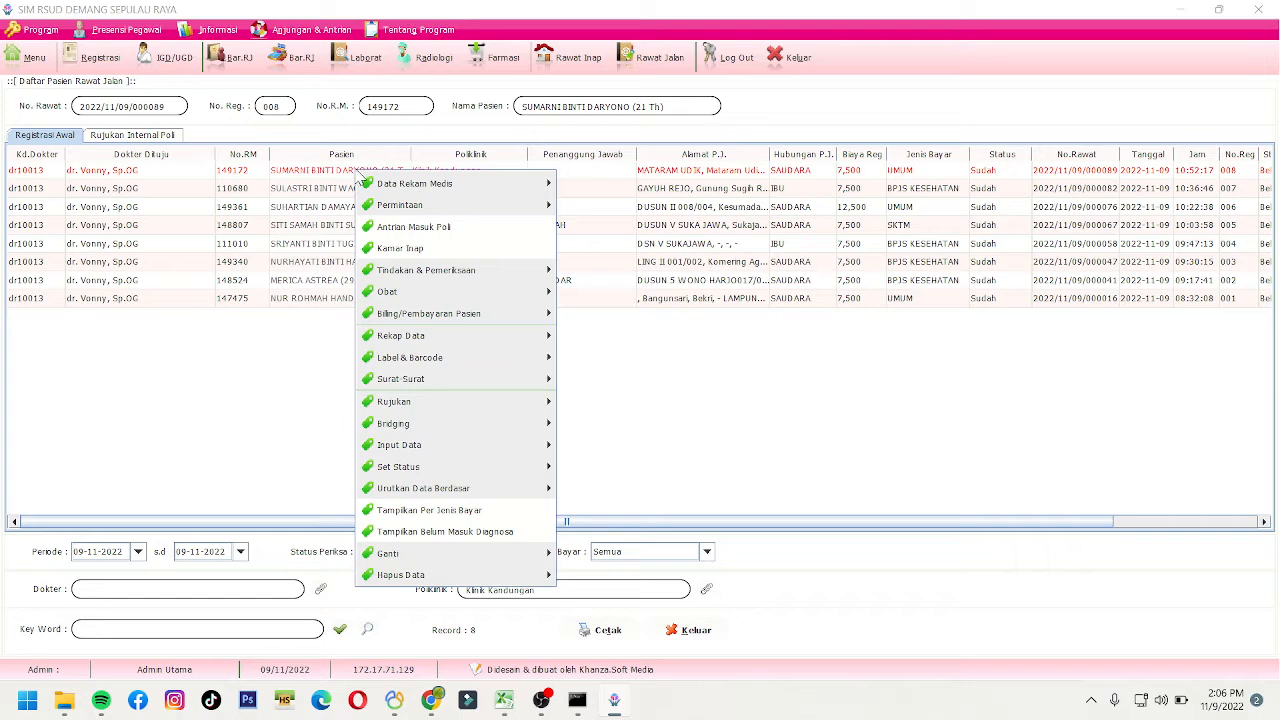
click(338, 175)
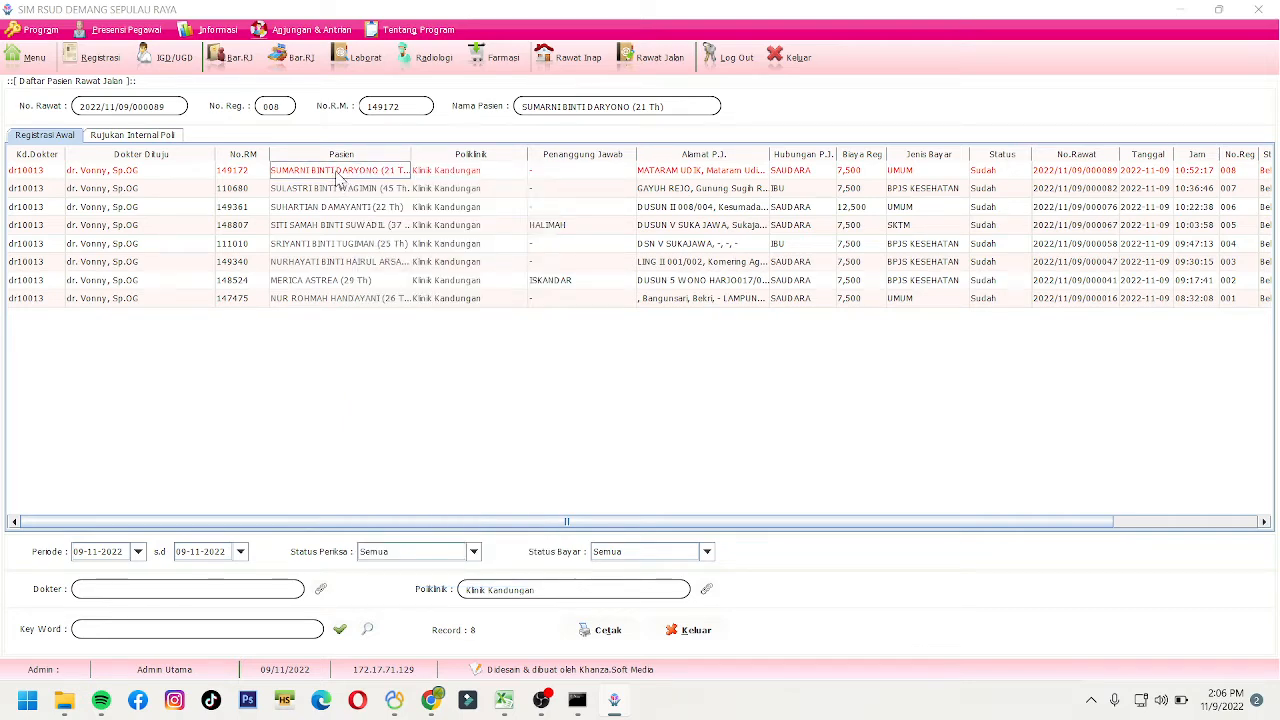
right_click(340, 177)
- Set the fourth patient's status to Berkas R.M. Diterima
click(286, 174)
click(306, 206)
click(340, 225)
click(346, 175)
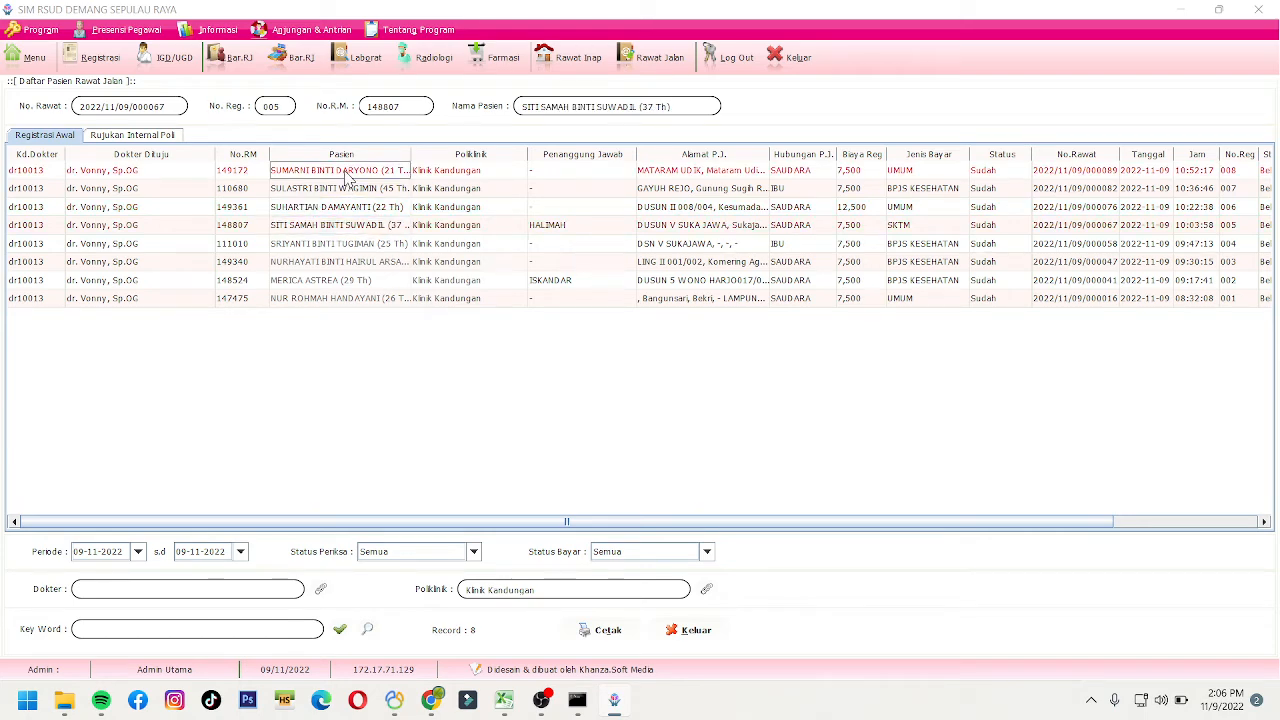
right_click(346, 174)
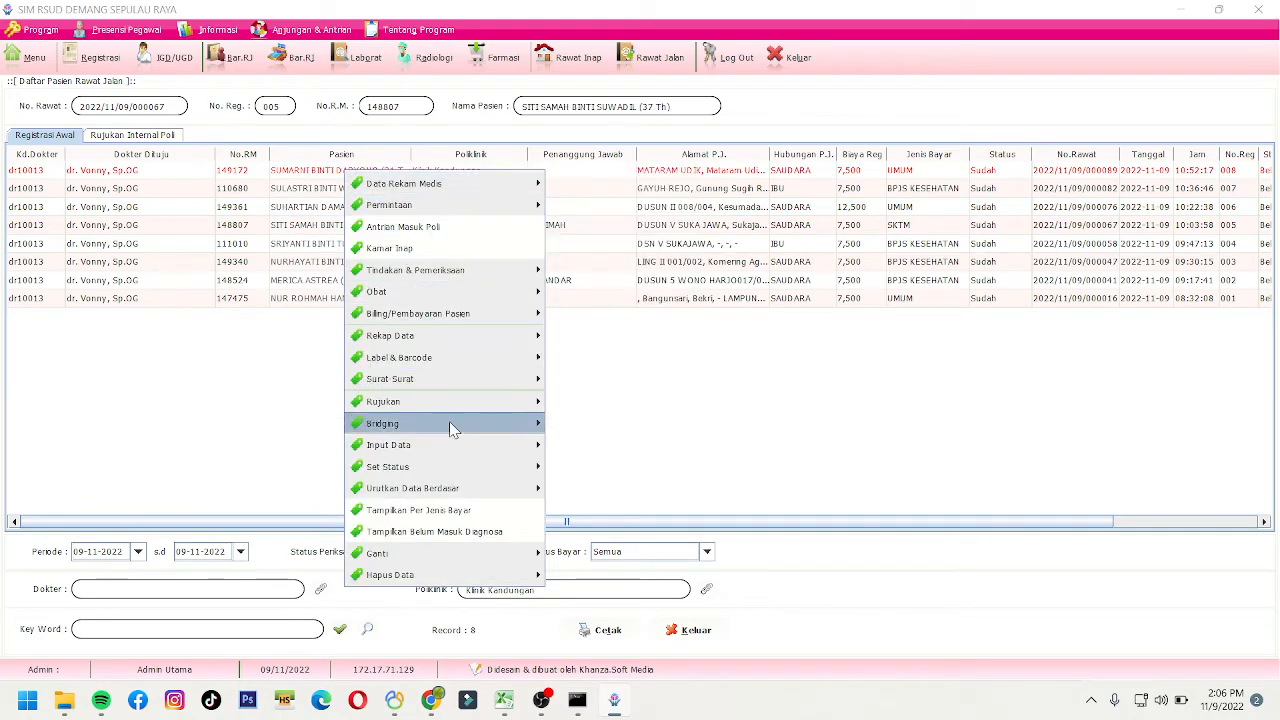
mouse_move(470, 468)
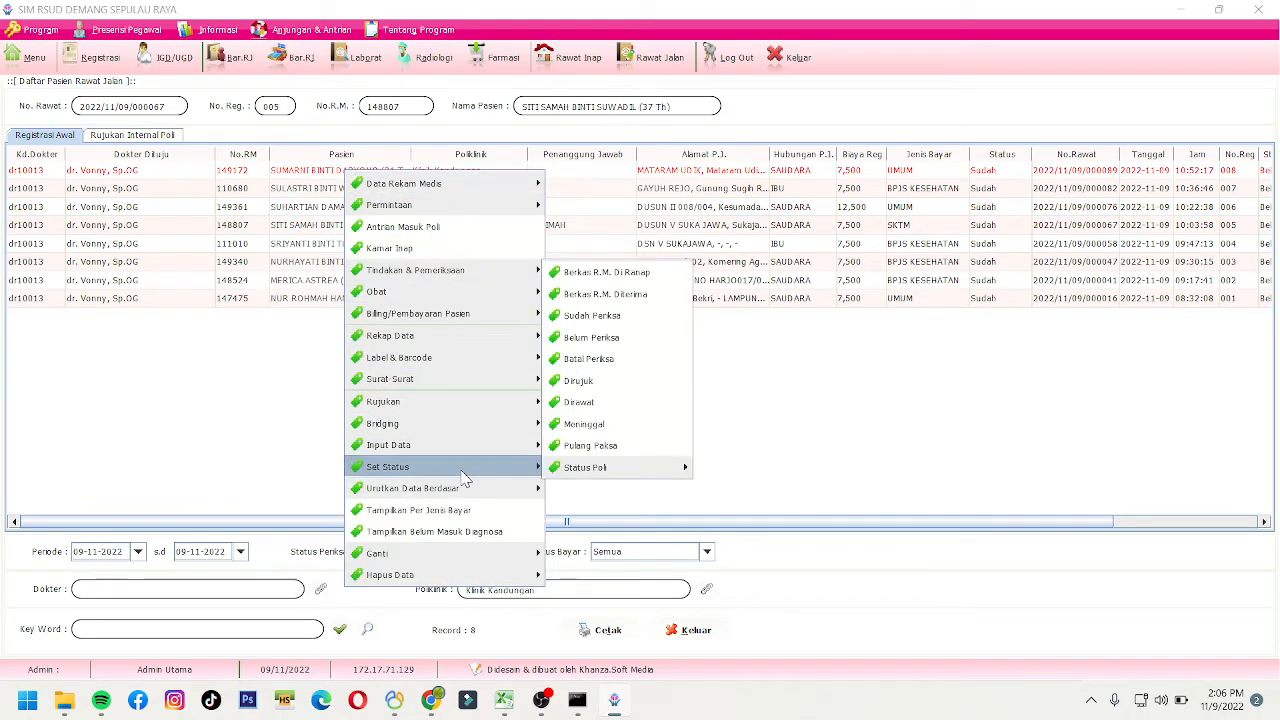
click(625, 303)
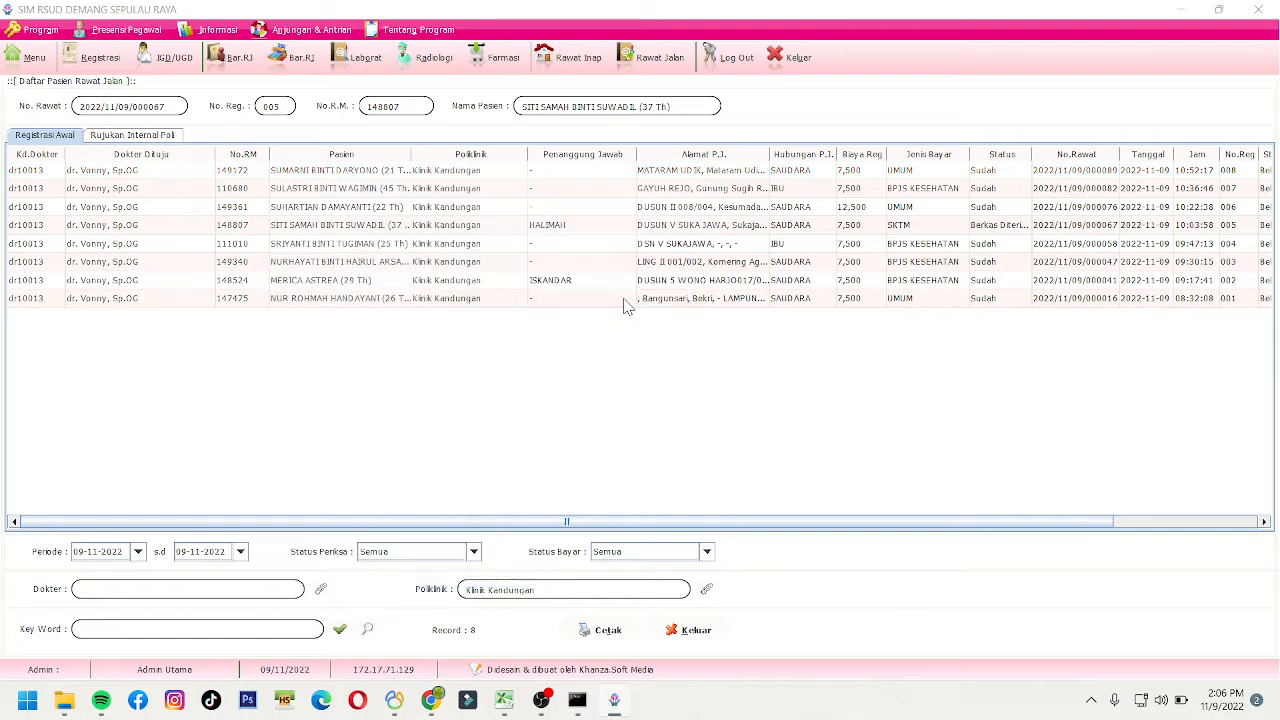
- Show the first patient's Tindakan & Pemeriksaan options from its action menu
click(356, 174)
right_click(356, 175)
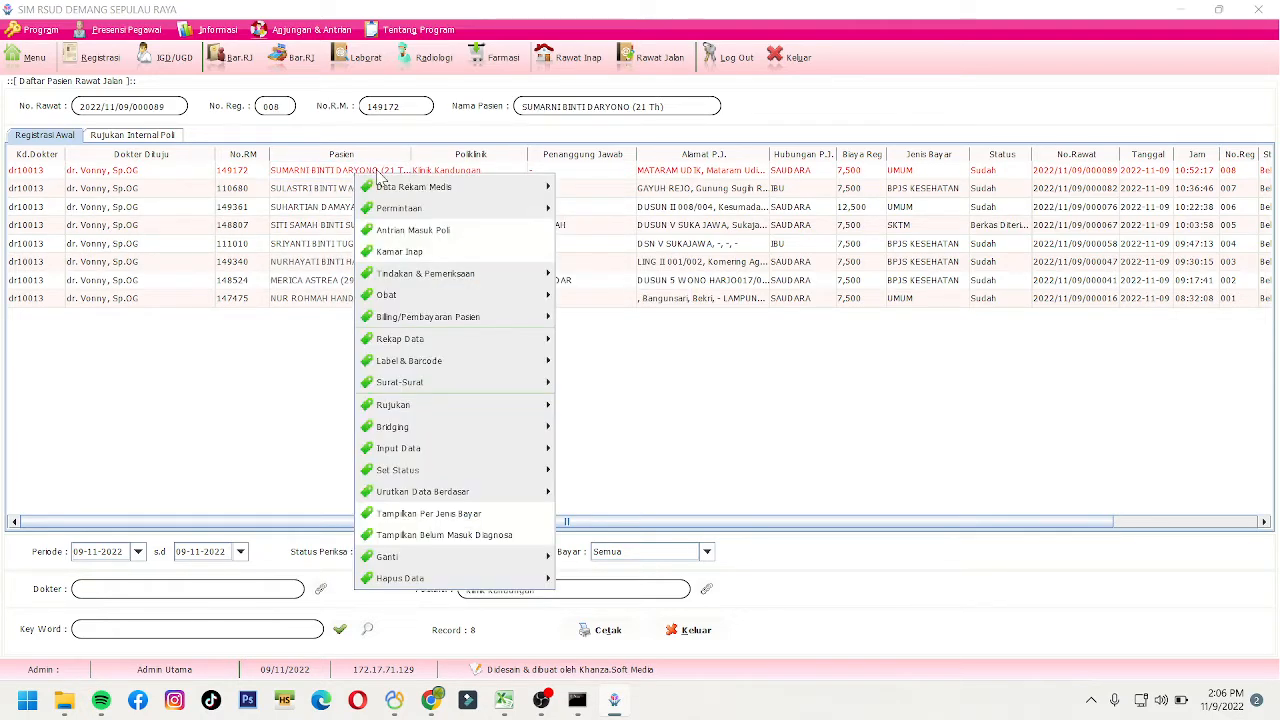
mouse_move(478, 280)
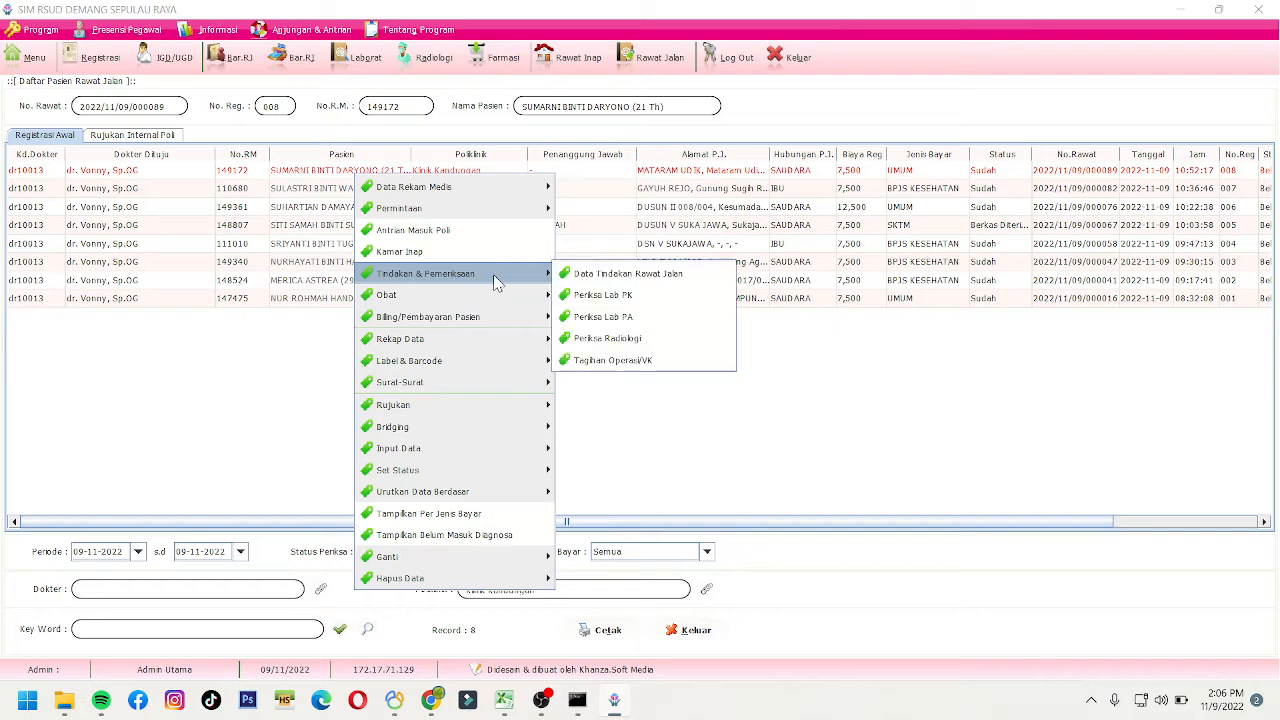
- Open Data Tindakan Rawat Jalan for the first patient and go to the Diagnosa tab
click(637, 277)
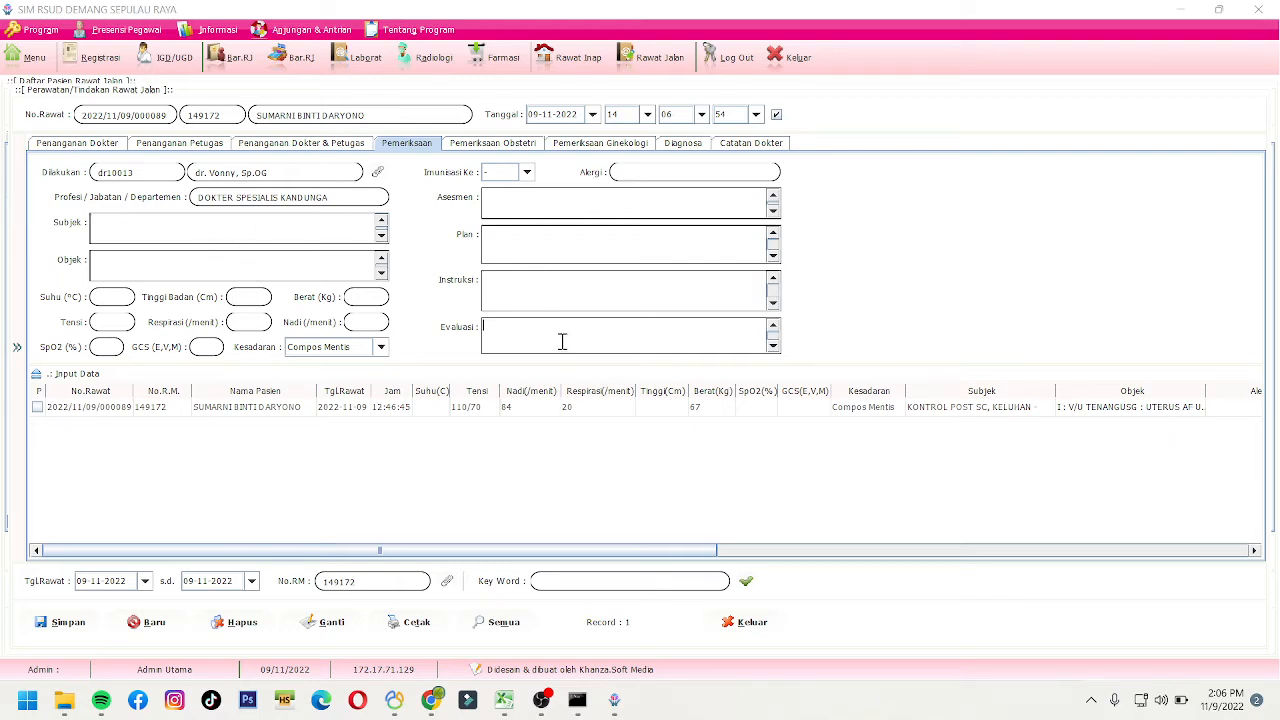
click(684, 145)
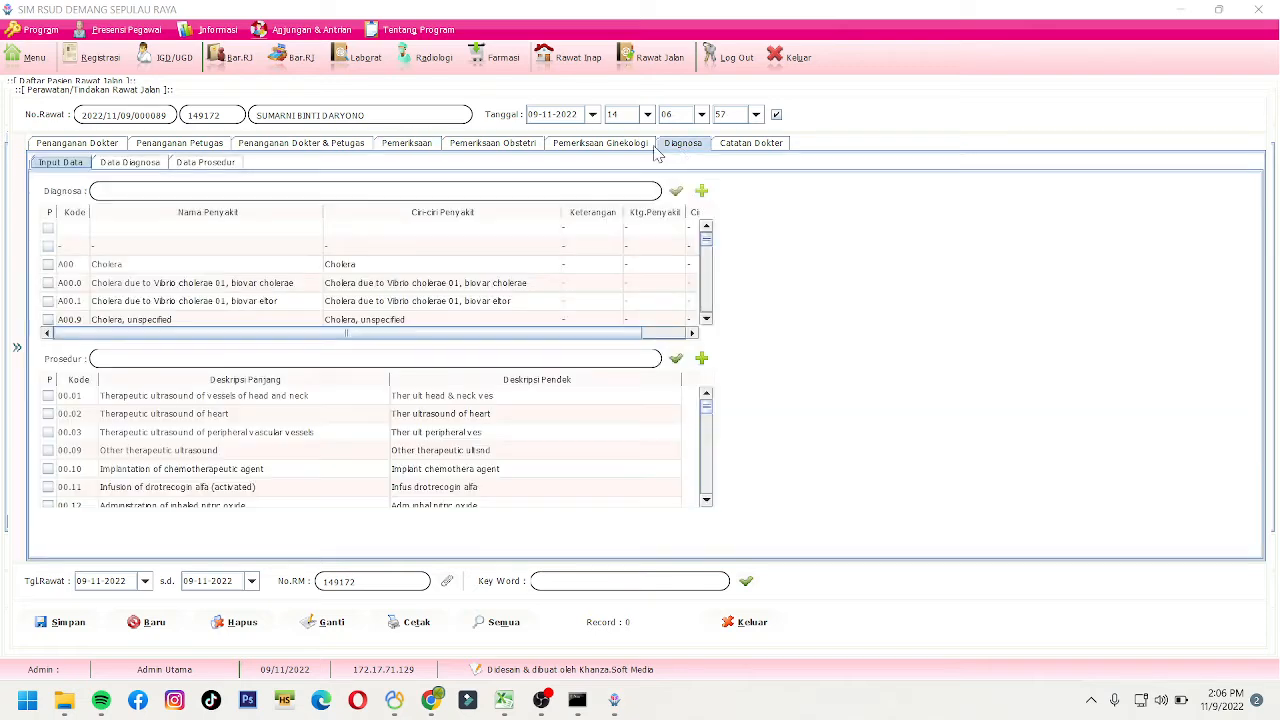
click(286, 190)
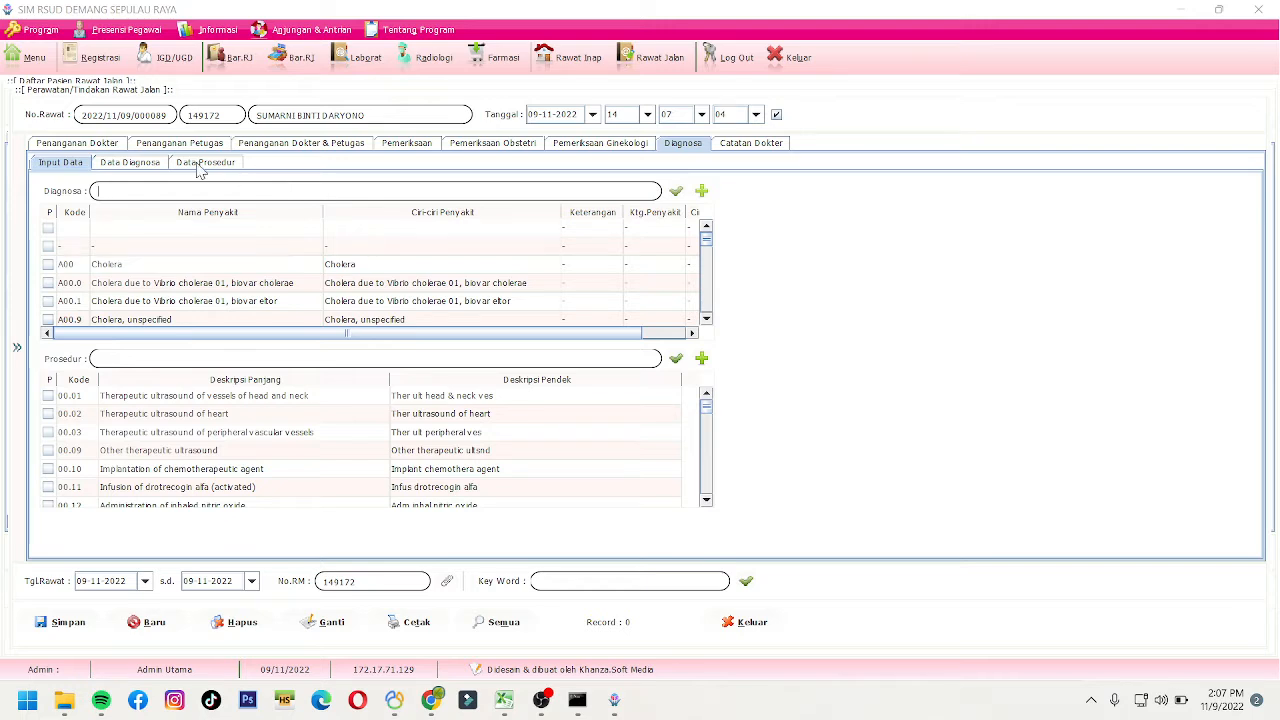
- Review Data Diagnosa, search the diagnosis code z48, then return to the Pemeriksaan tab
click(130, 162)
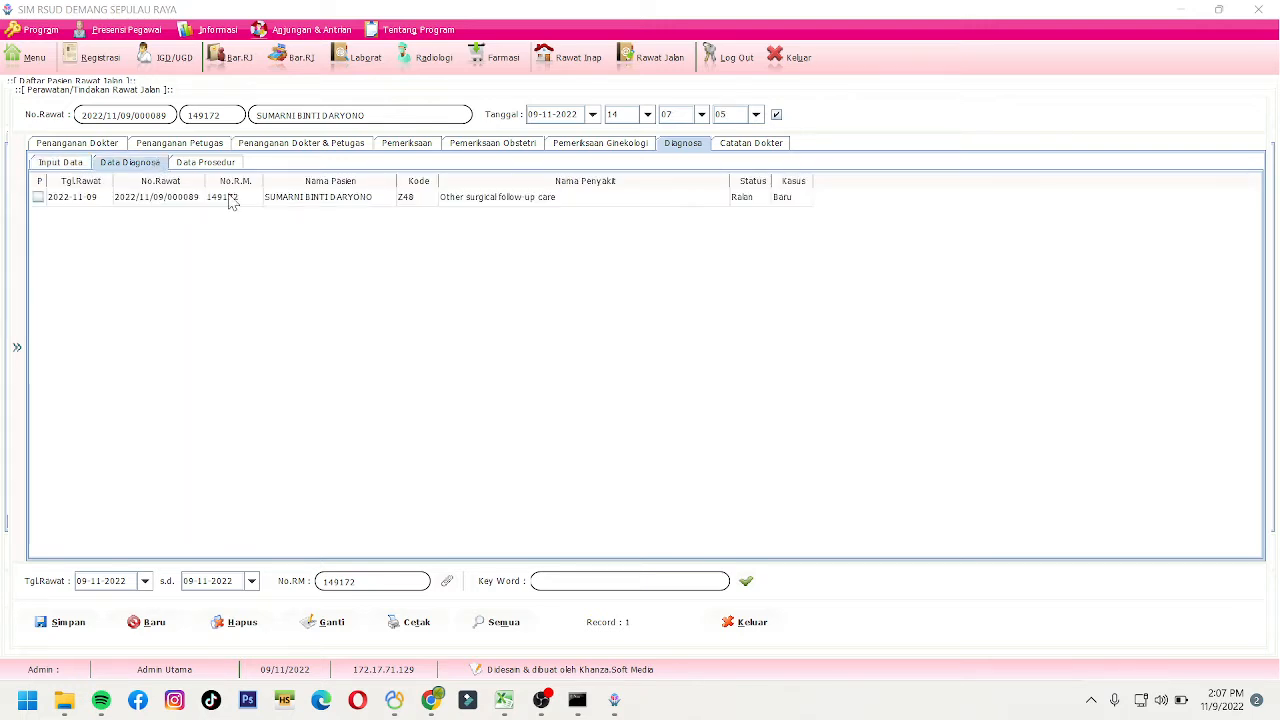
click(61, 162)
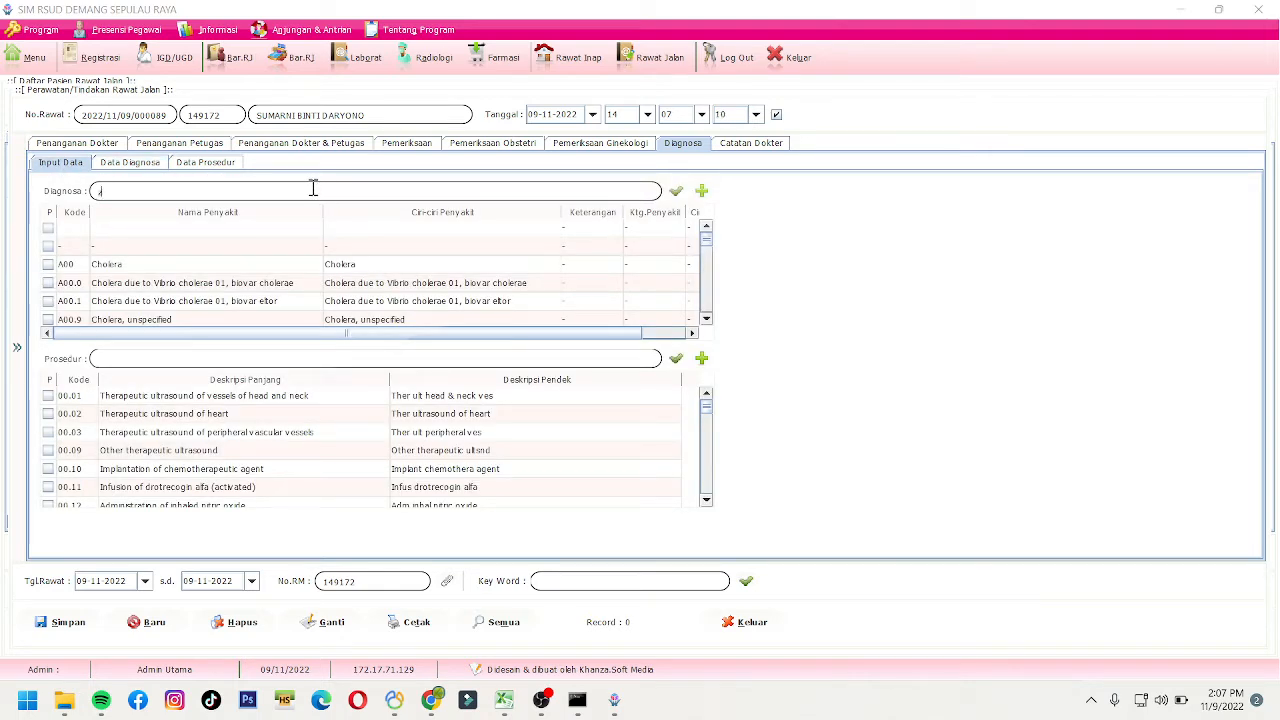
text(z48)
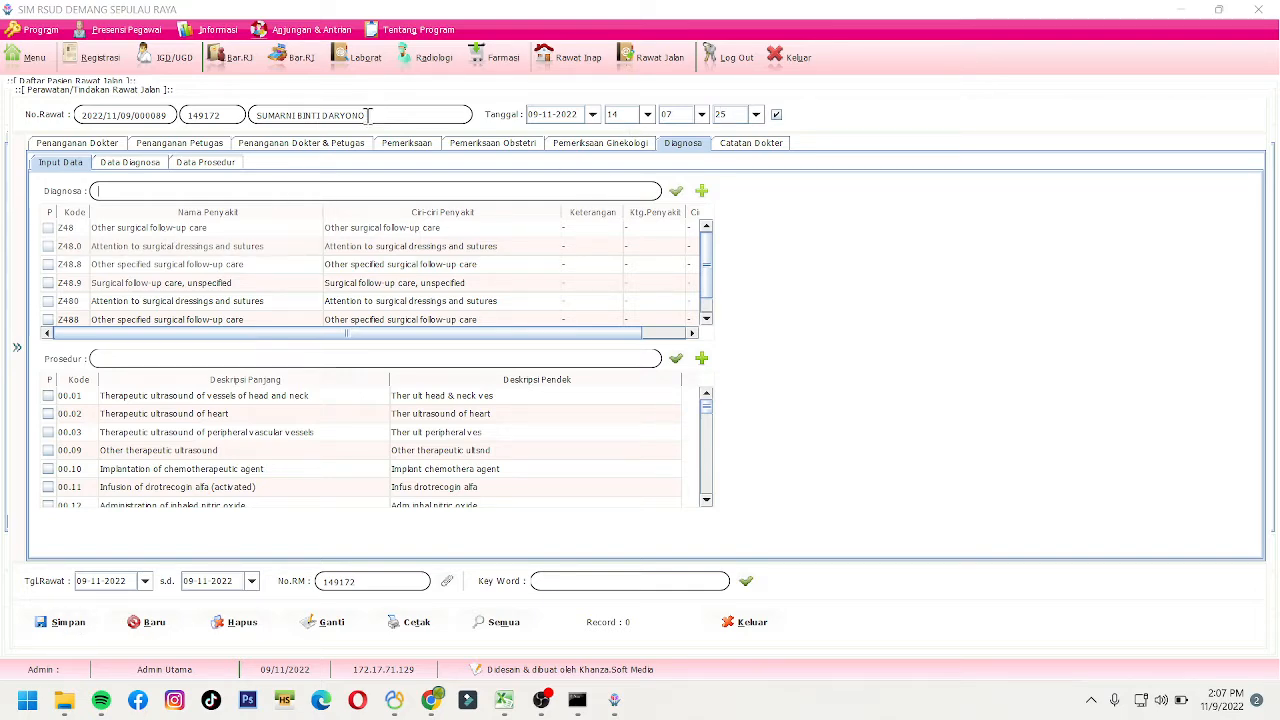
click(400, 148)
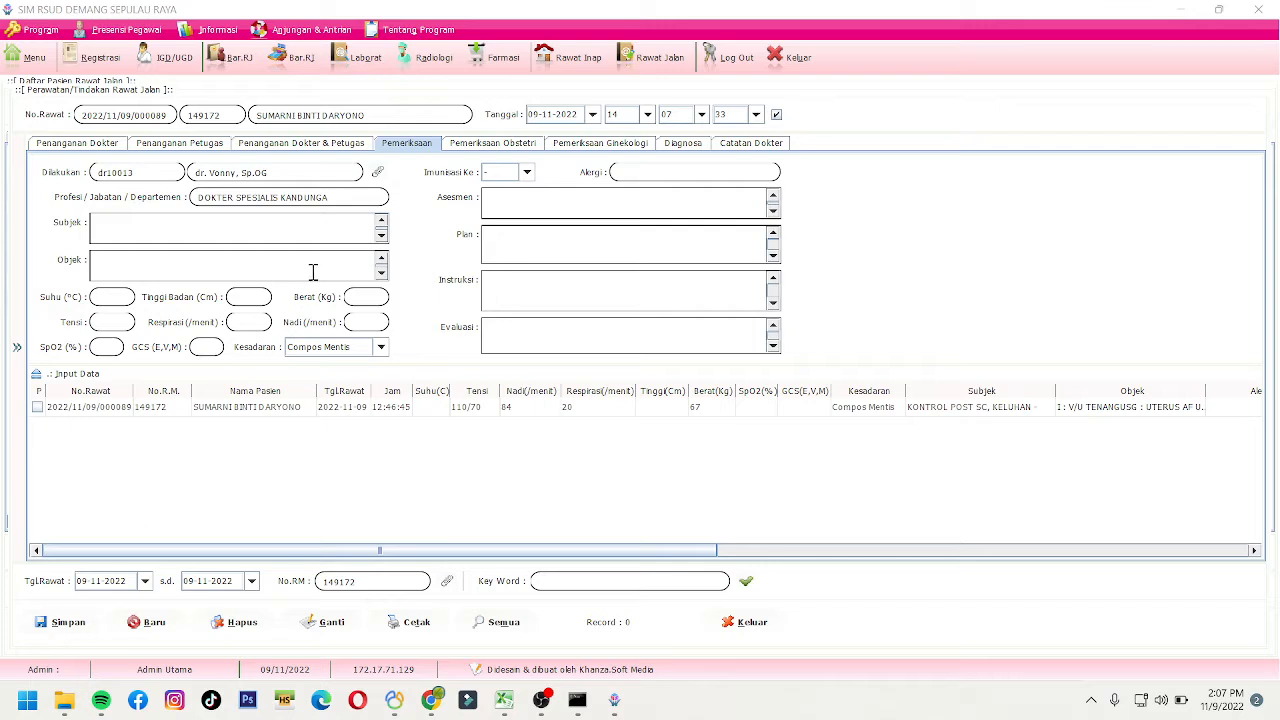
- On Penanganan Dokter, search 'mer' and select the Pemeriksaan Oleh Dokter charges
click(57, 148)
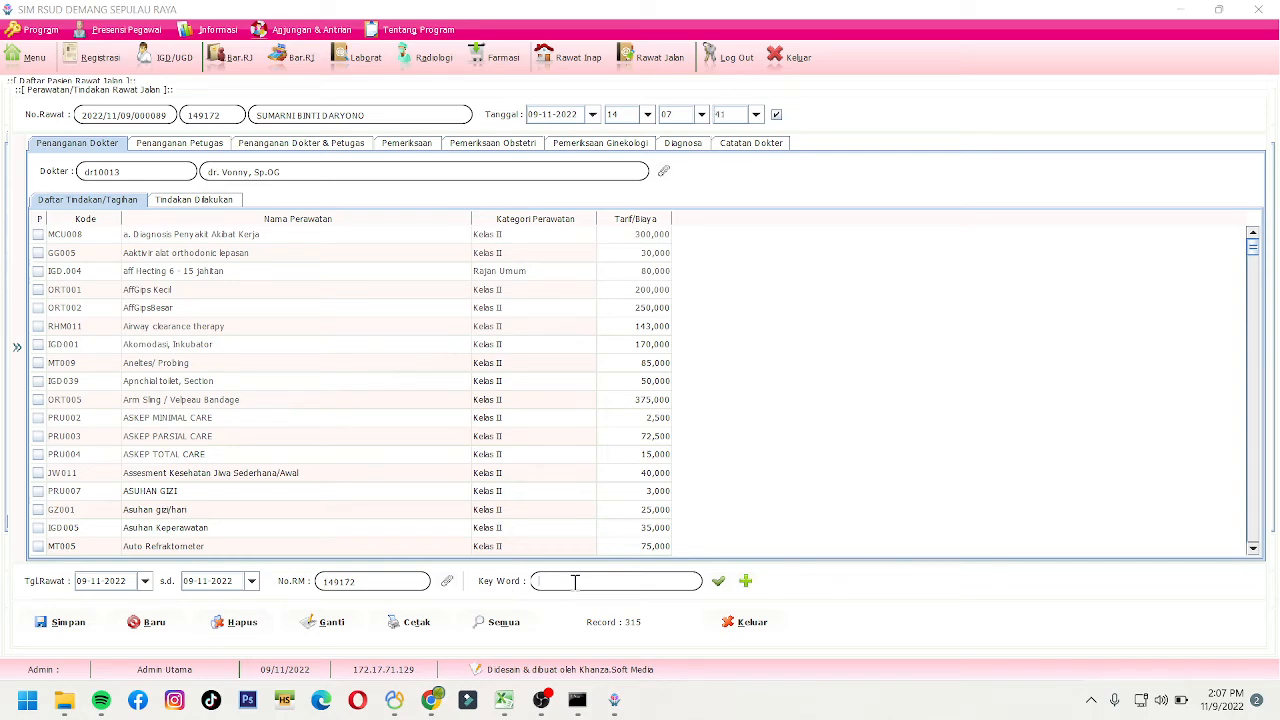
text(merik)
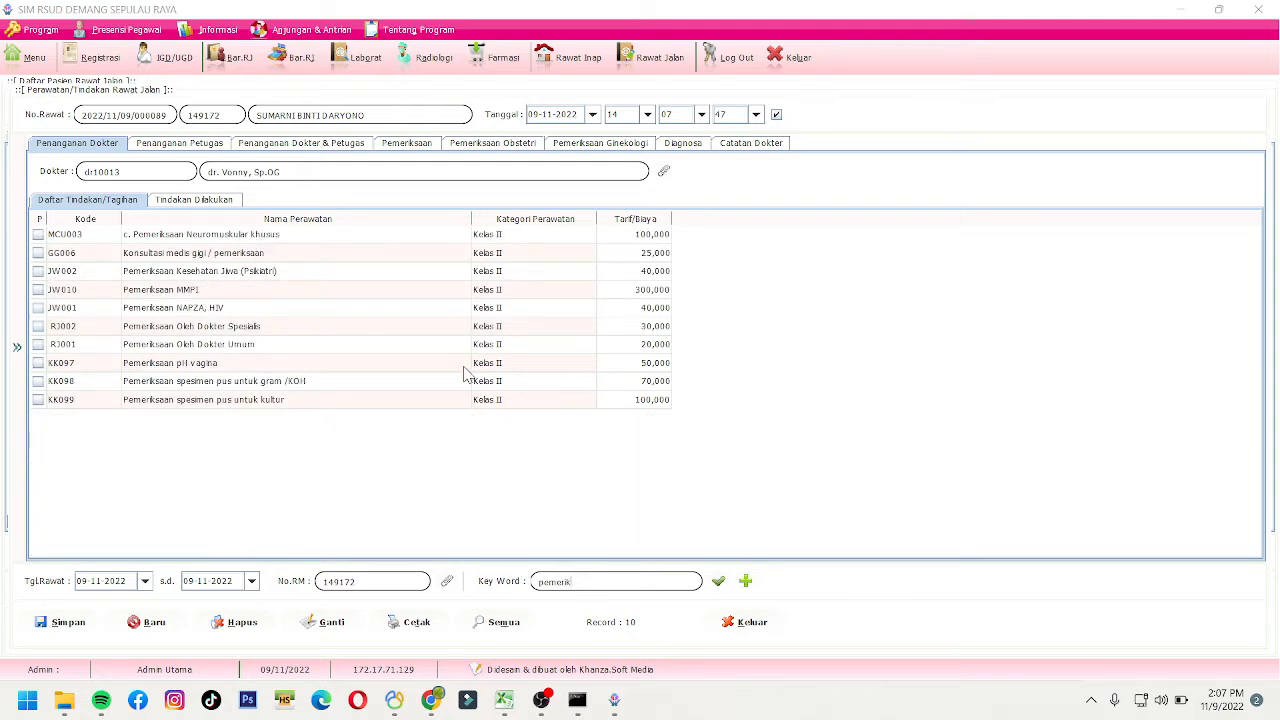
click(279, 345)
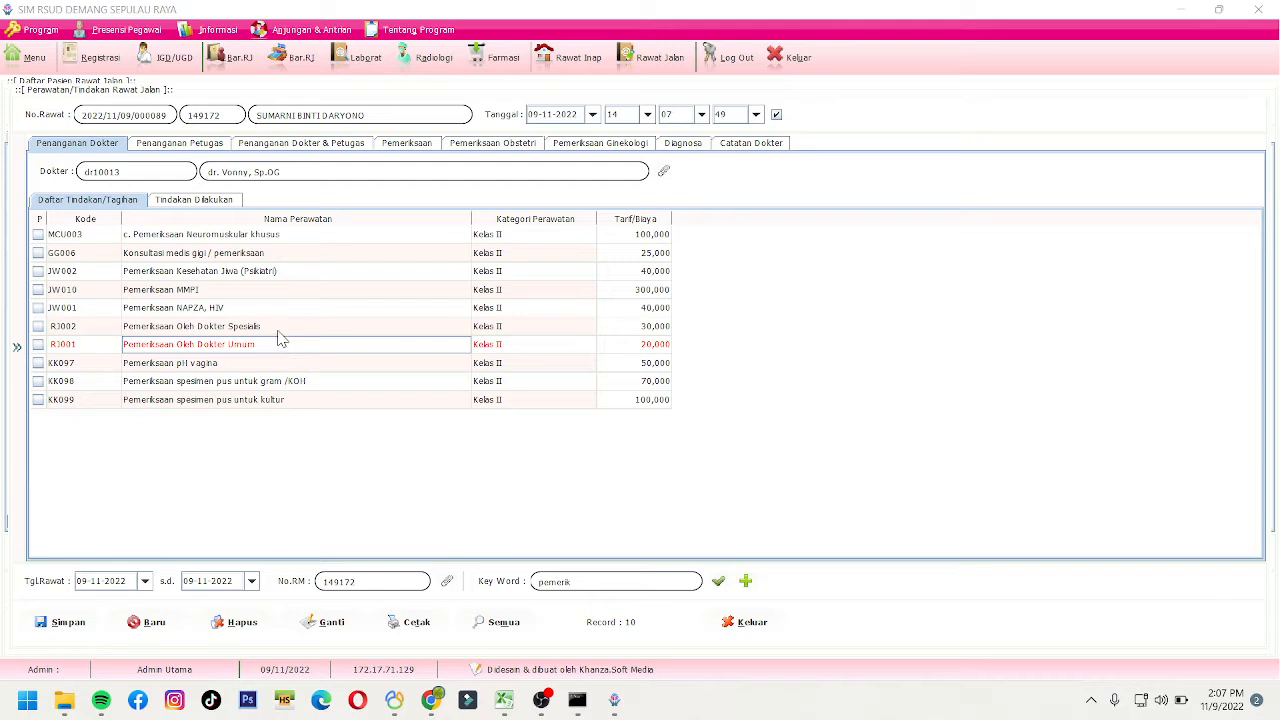
click(309, 327)
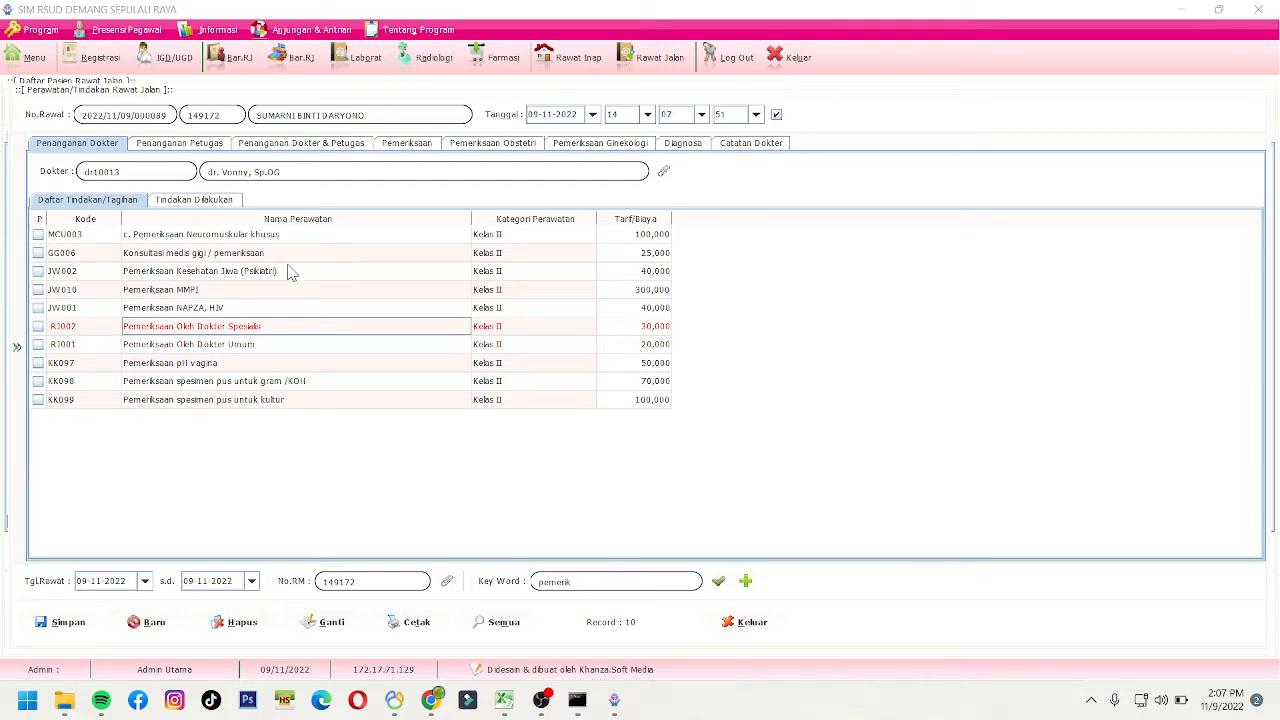
- Review the performed treatments RJ002 doctor examination and KB017 USG COLOR DOPPLER
click(212, 203)
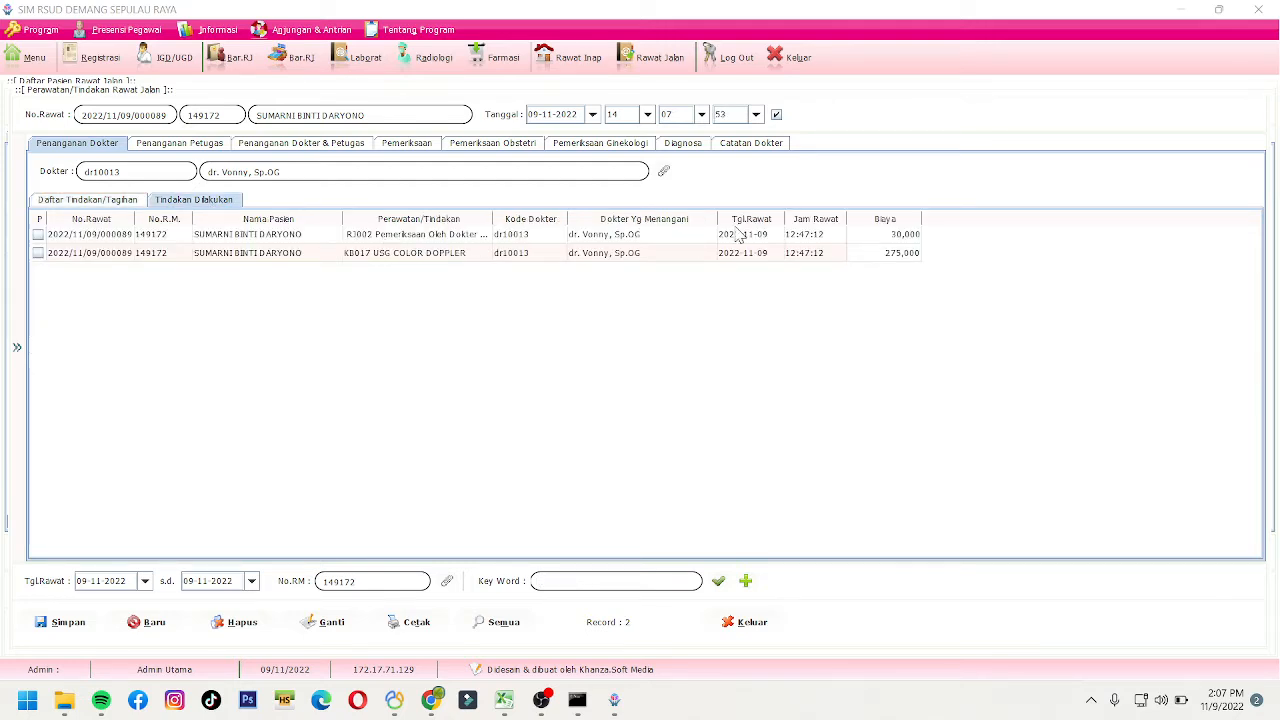
click(685, 237)
click(677, 257)
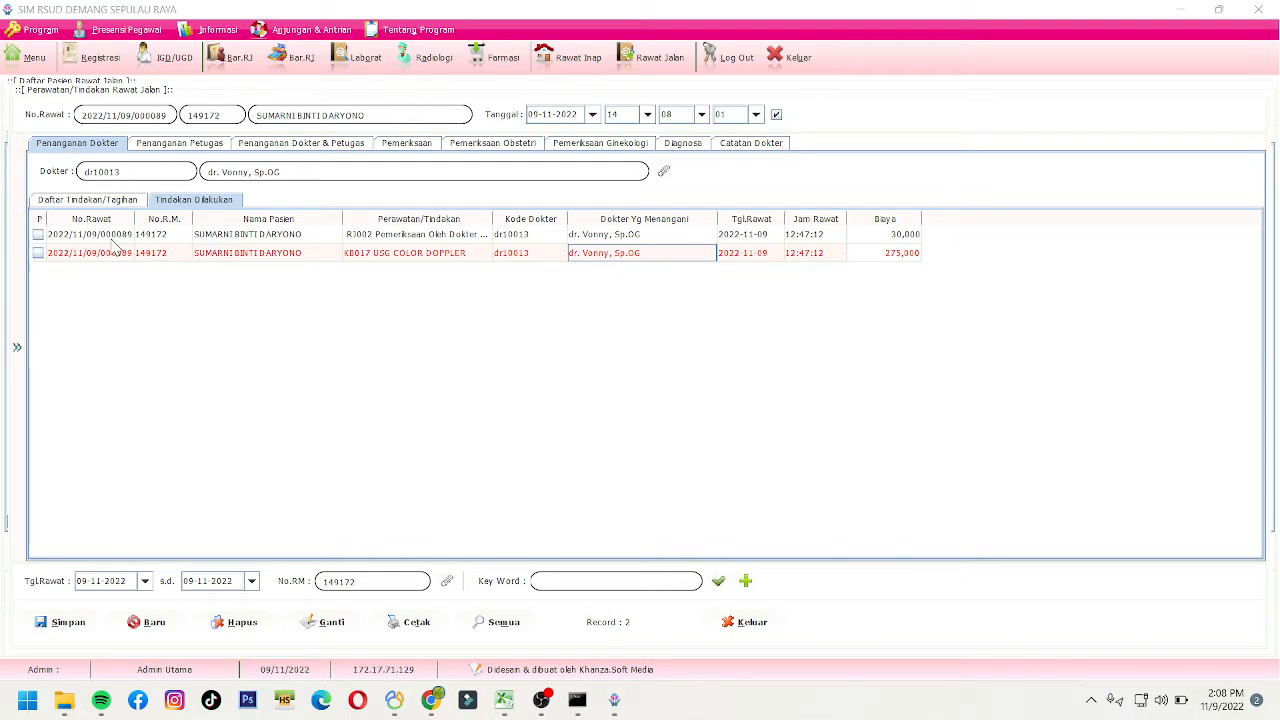
click(205, 145)
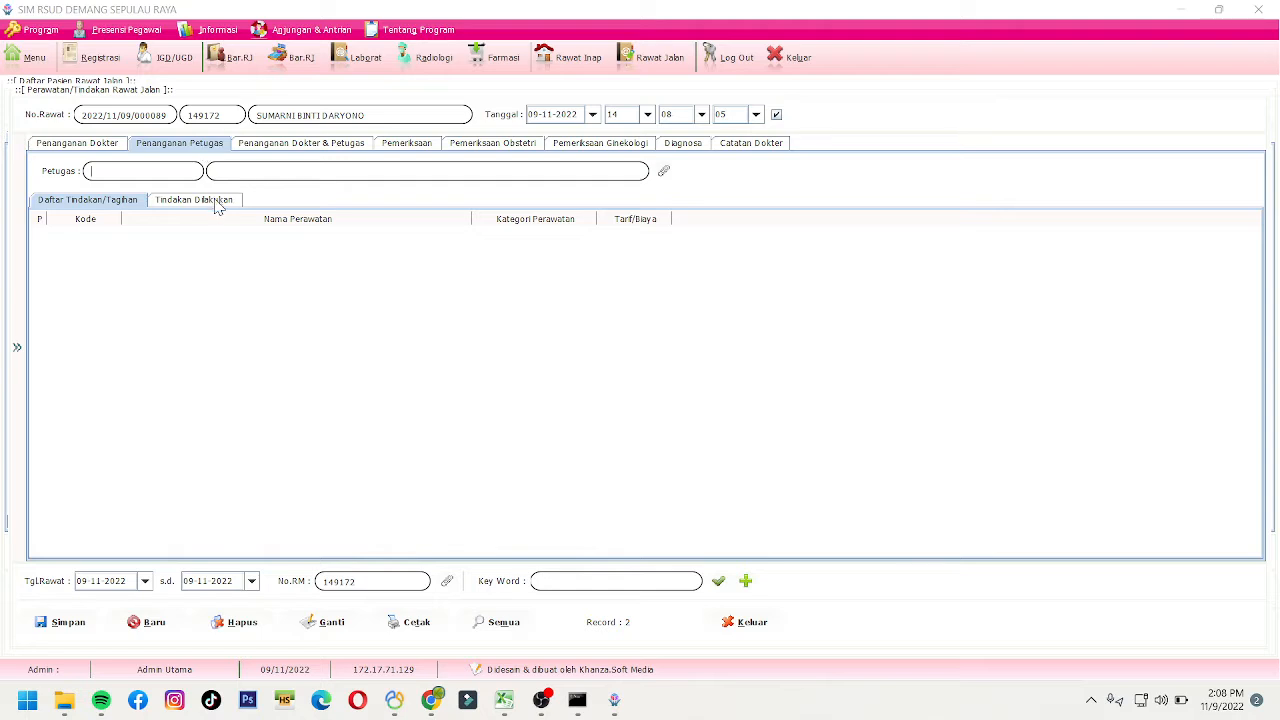
click(720, 582)
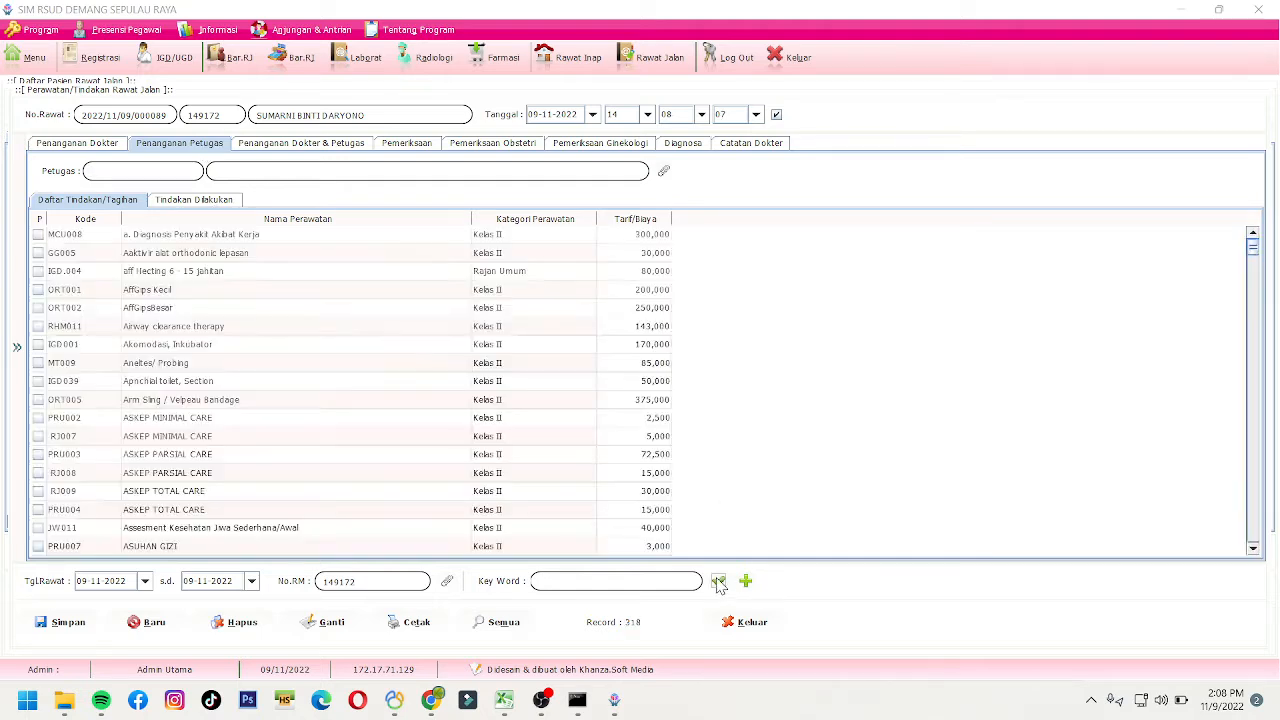
click(170, 202)
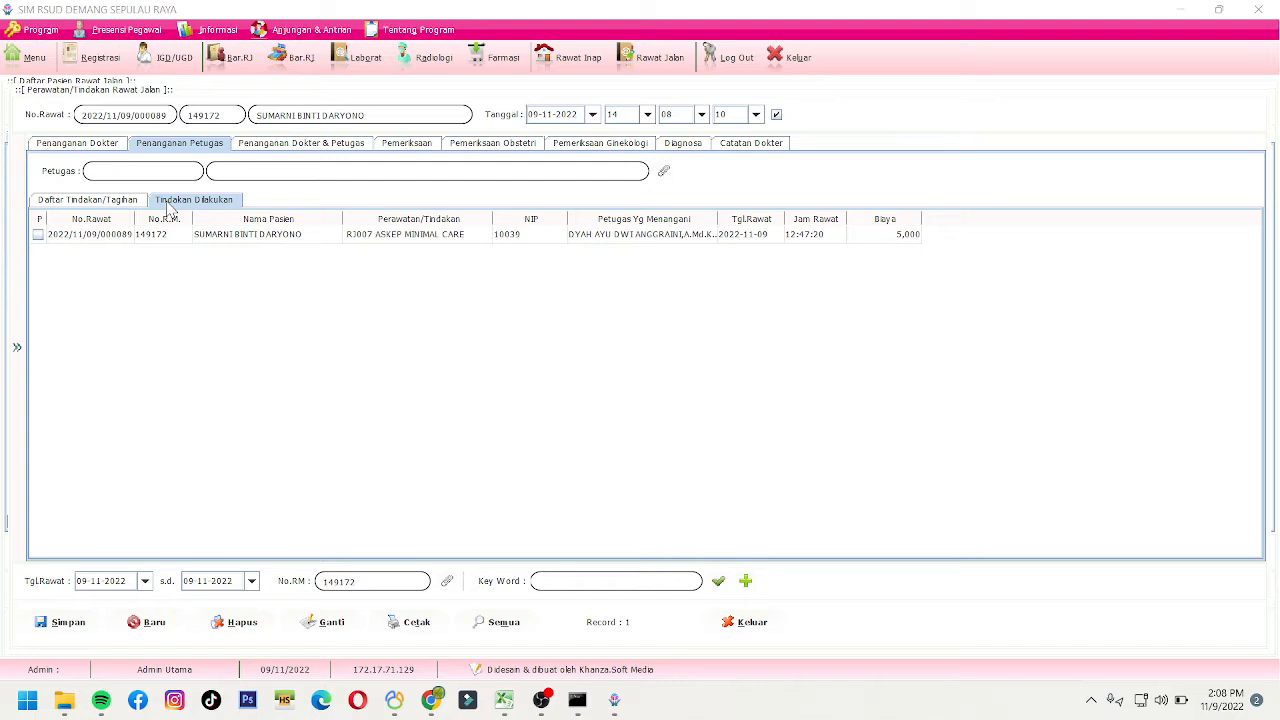
click(431, 238)
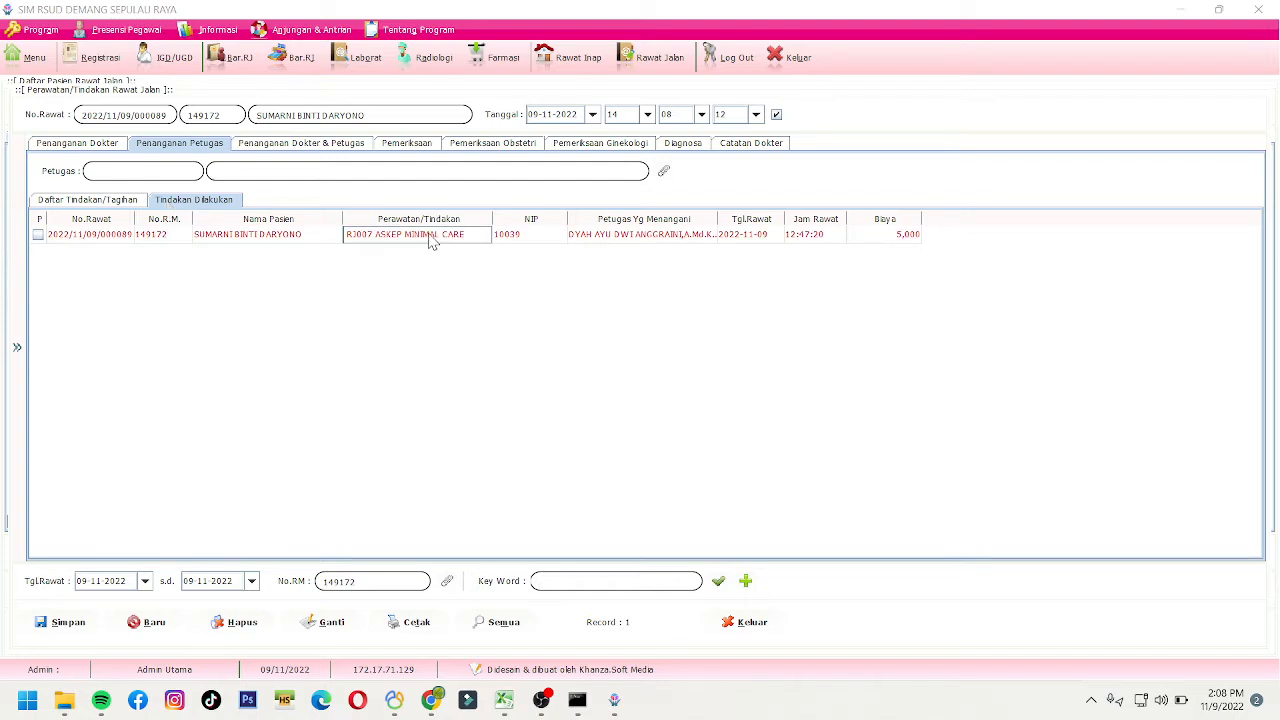
click(303, 150)
click(182, 226)
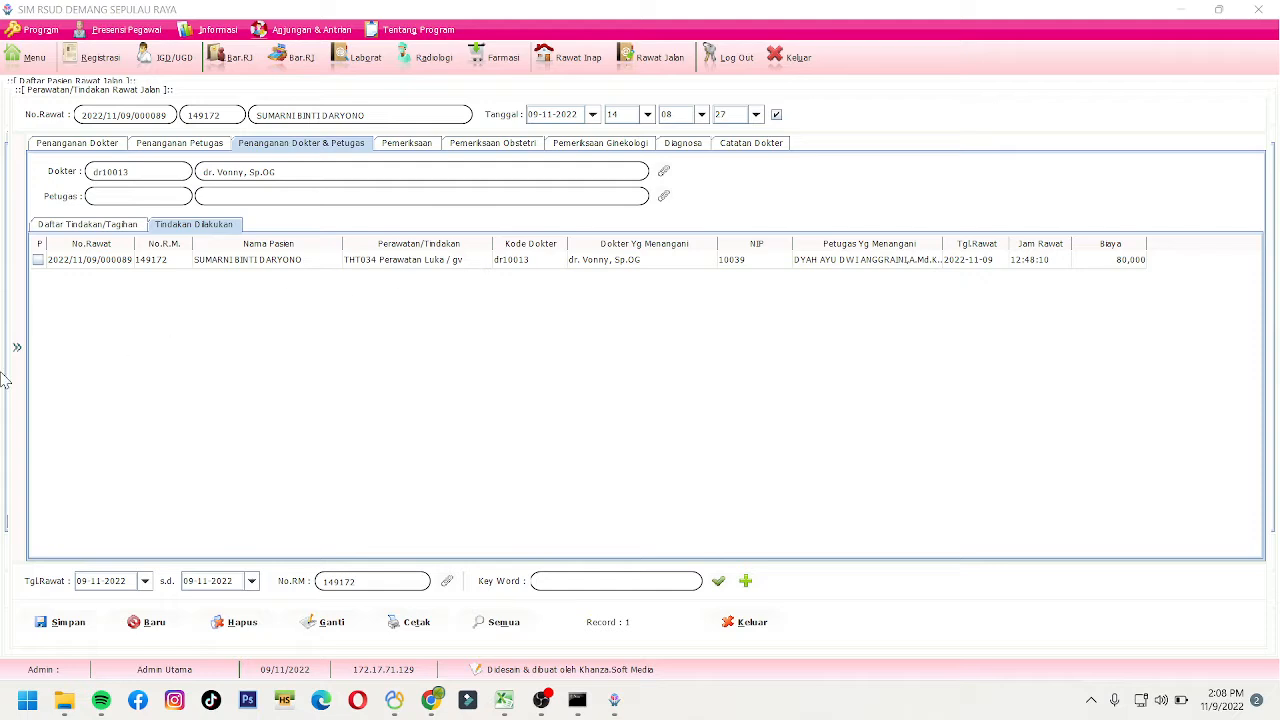
click(98, 145)
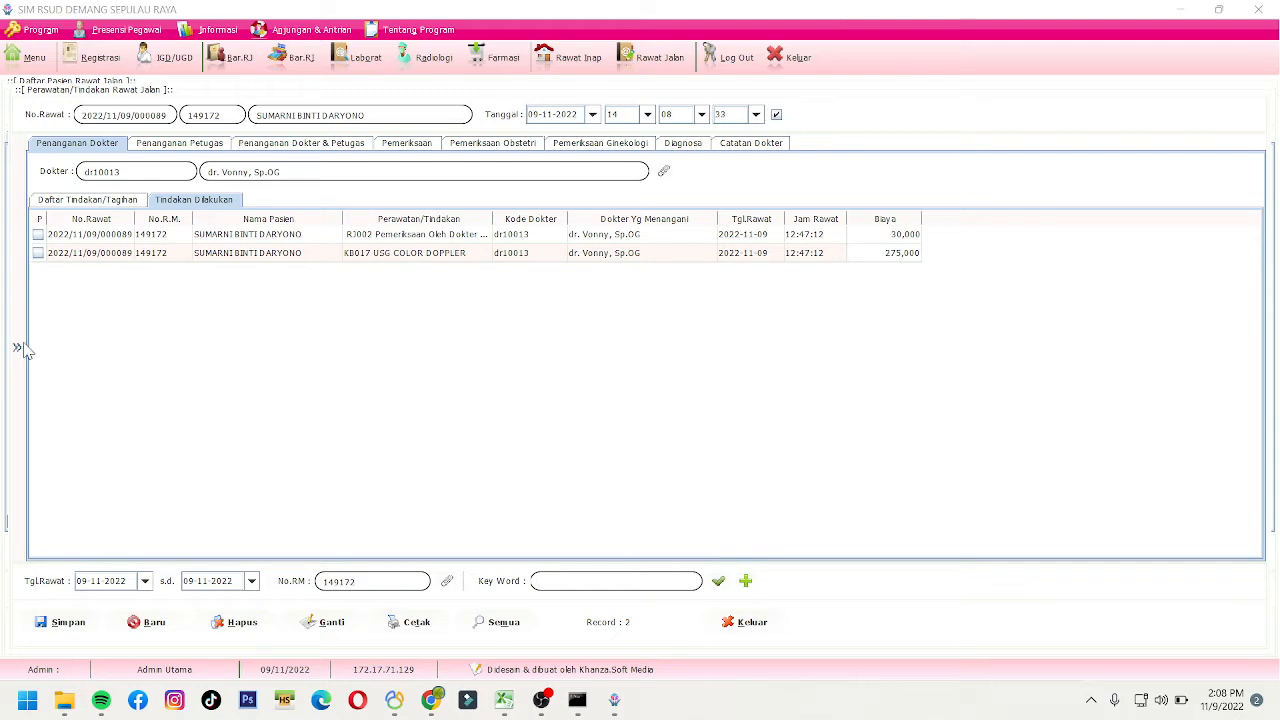
- Open the patient's Riwayat Pasien window from the expanded » side panel
click(17, 348)
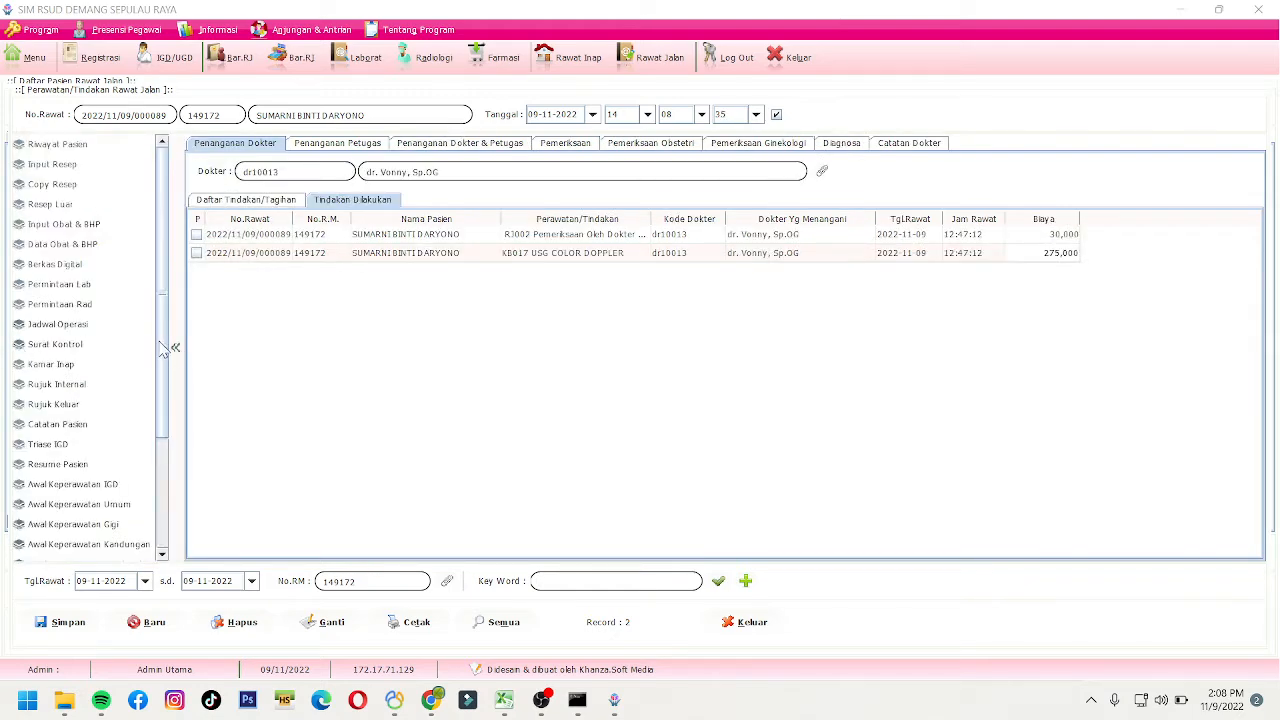
drag(161, 343, 176, 202)
click(60, 145)
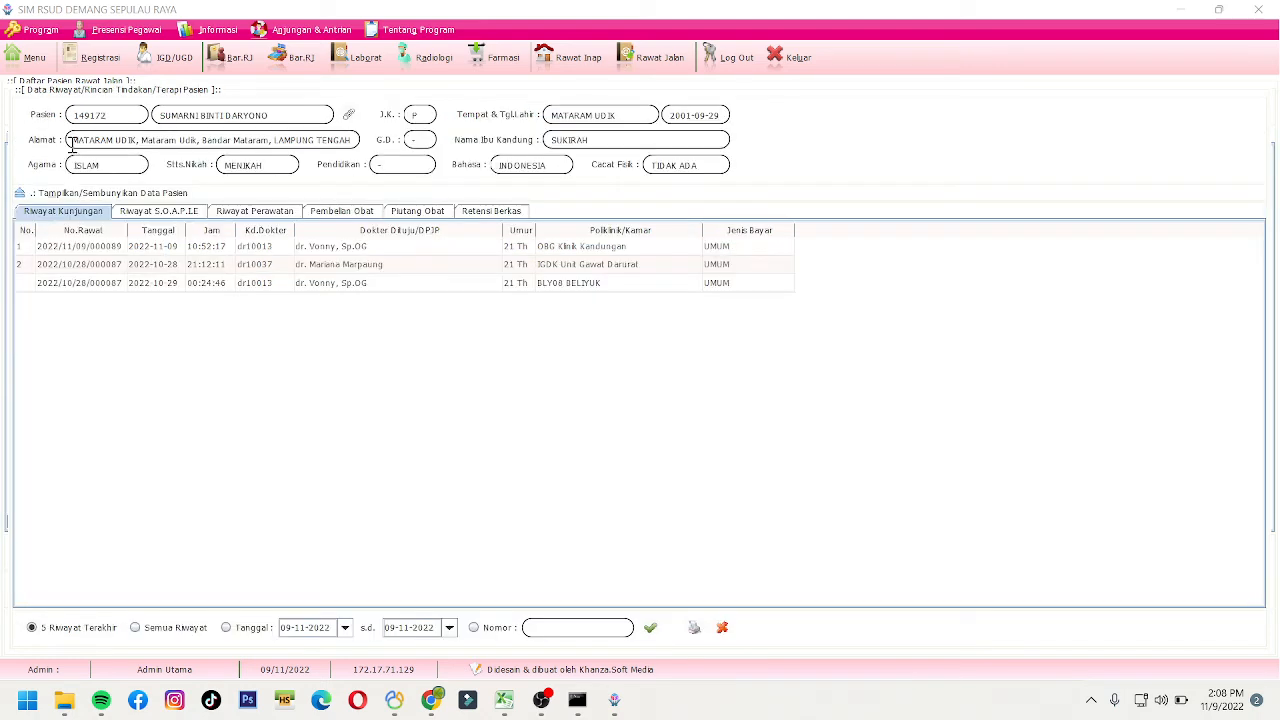
click(722, 627)
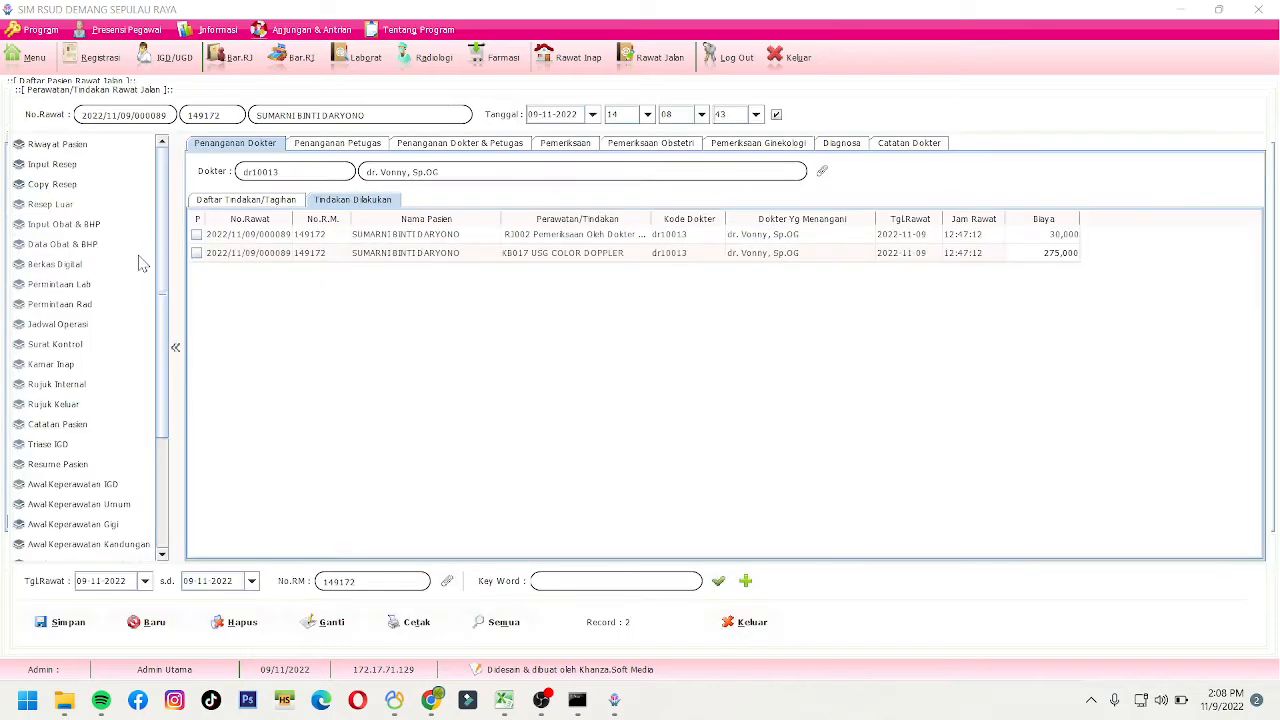
click(77, 146)
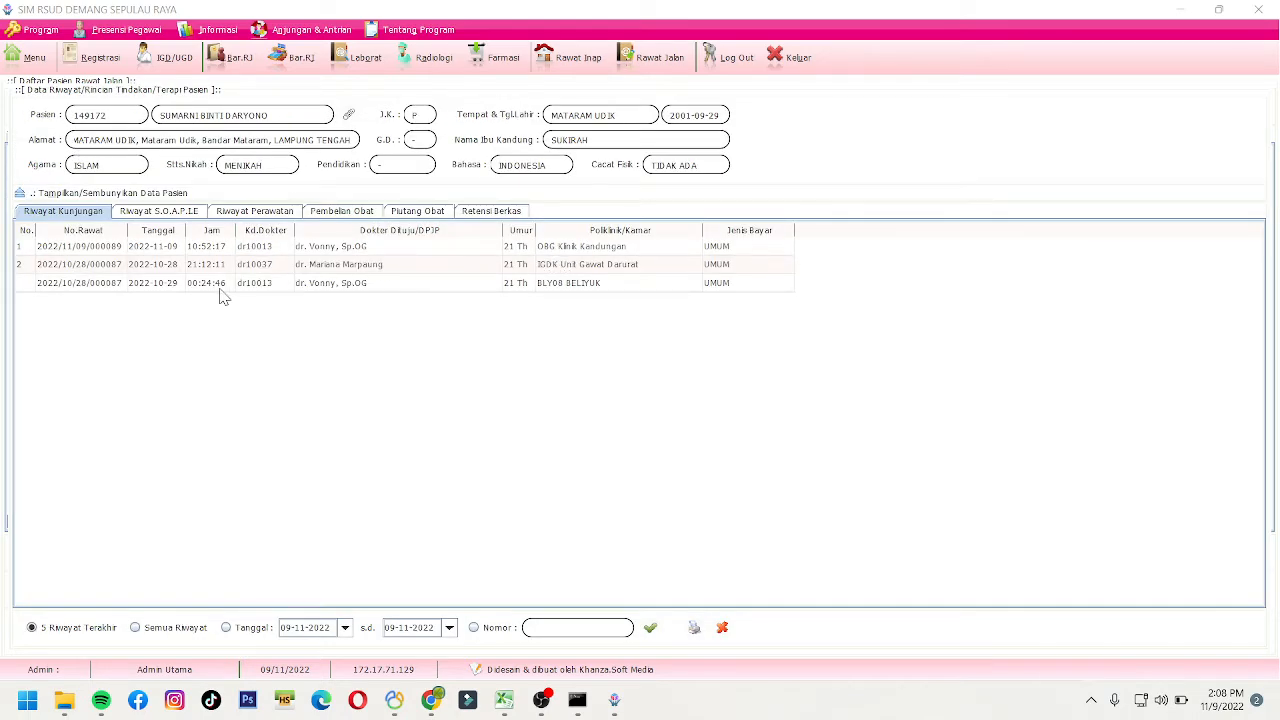
- Select the 2022-10-29 and 2022-10-28 visits, then view the Riwayat S.O.A.P.I.E notes
click(588, 284)
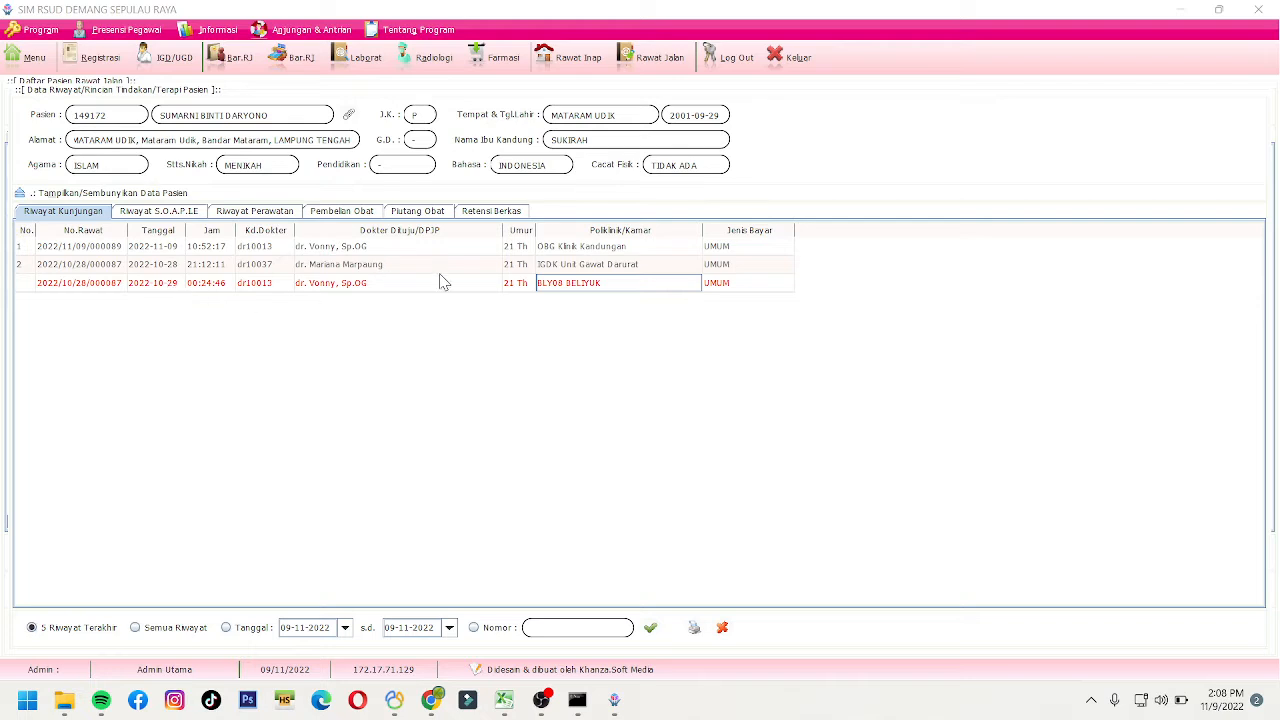
click(217, 268)
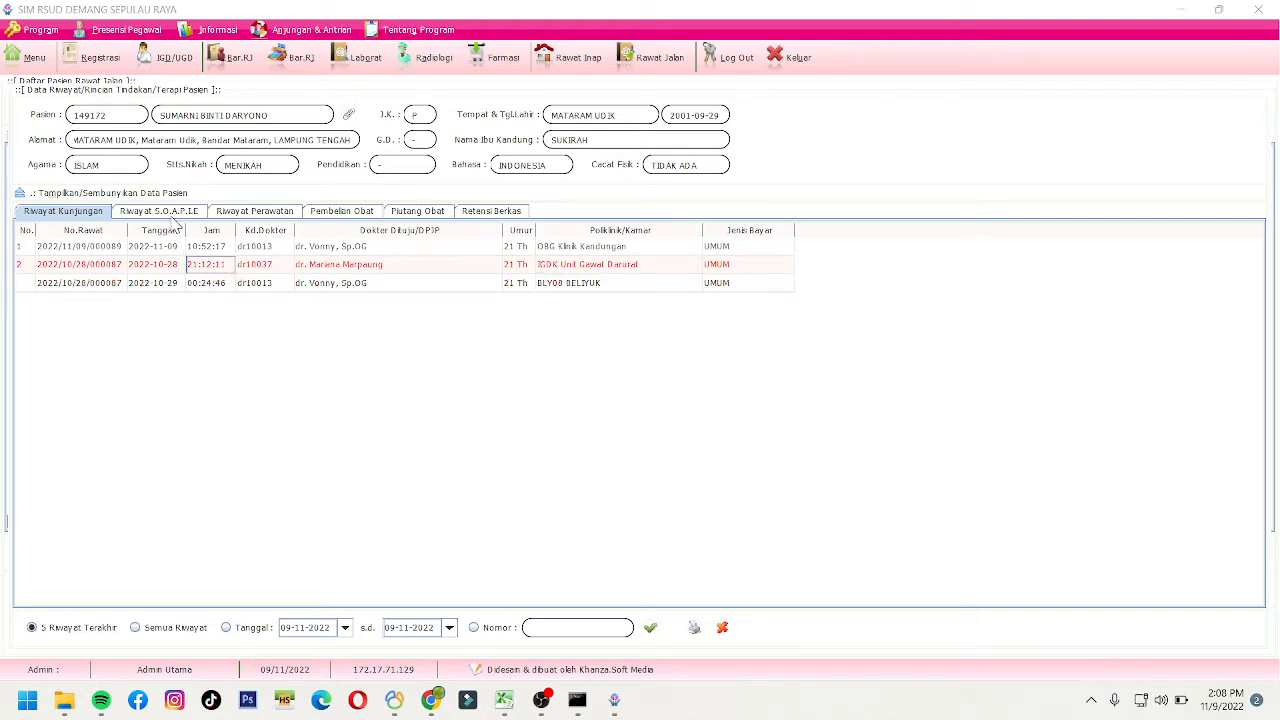
click(180, 215)
scroll(305, 428, up, 5)
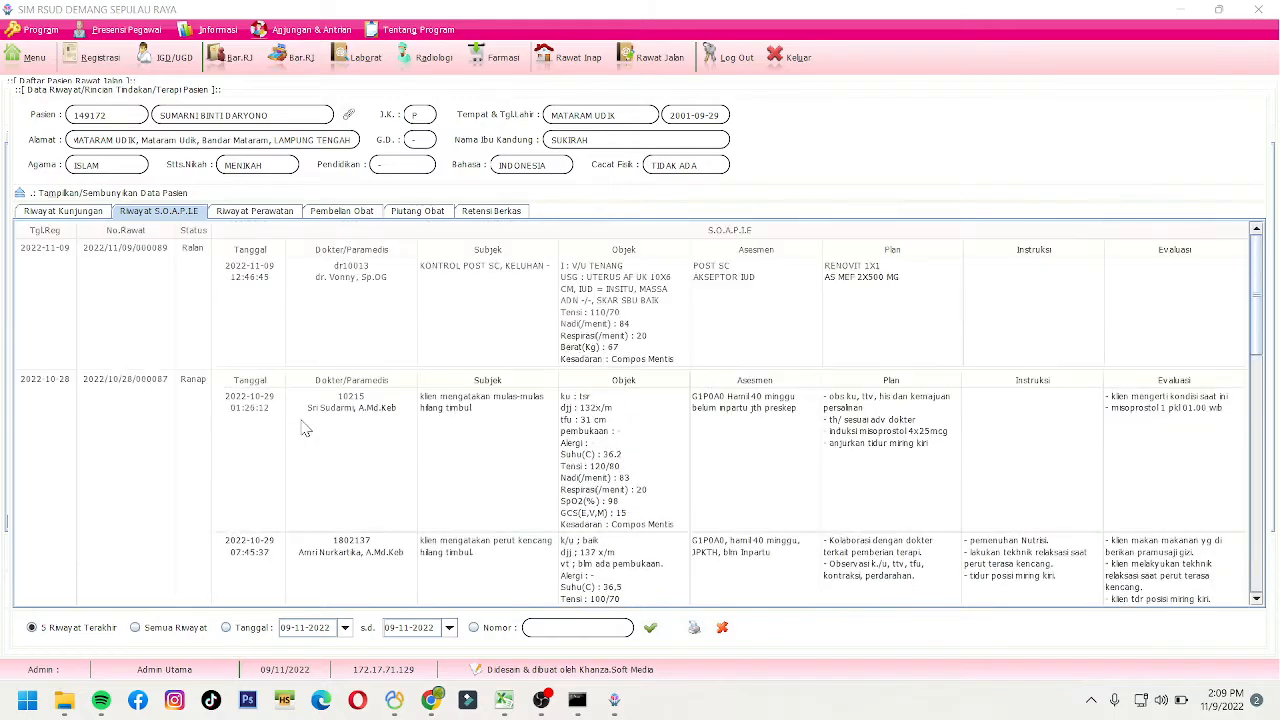
scroll(305, 428, down, 3)
scroll(303, 428, up, 3)
scroll(297, 425, down, 3)
scroll(263, 446, up, 3)
scroll(290, 485, down, 5)
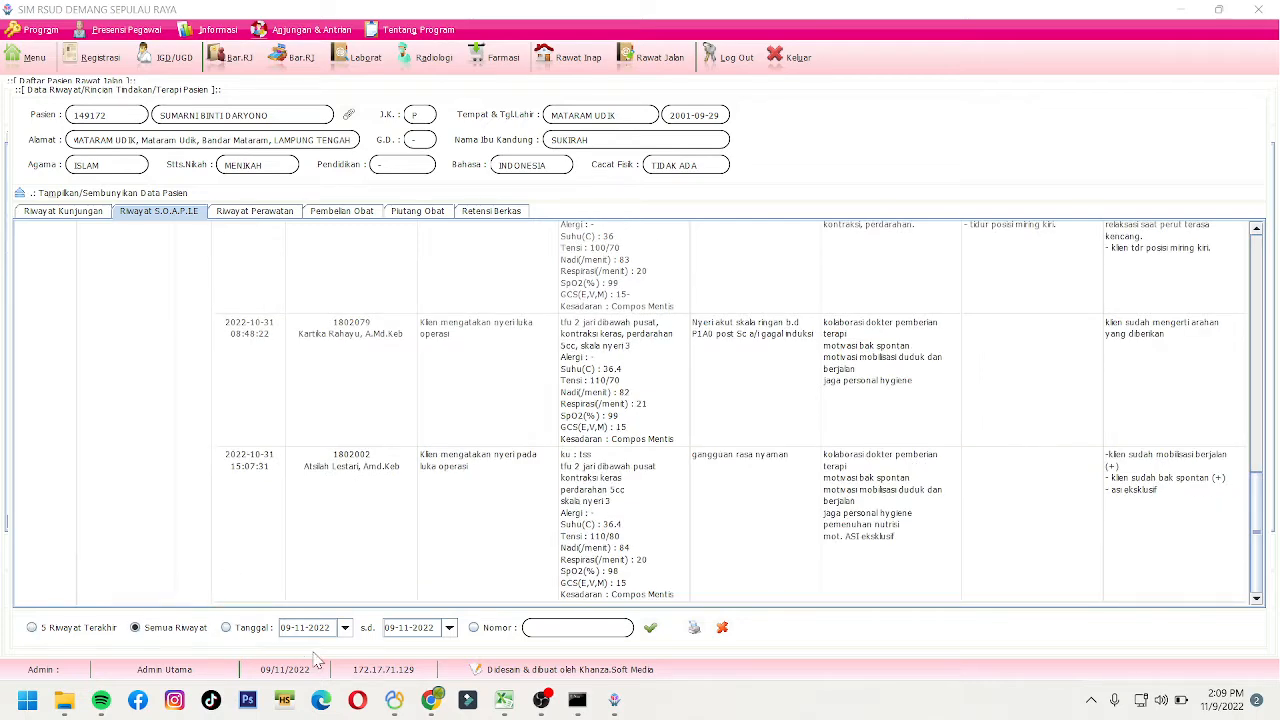
- Set the history start date to 01-10-2022 and refresh the S.O.A.P.I.E notes
click(345, 627)
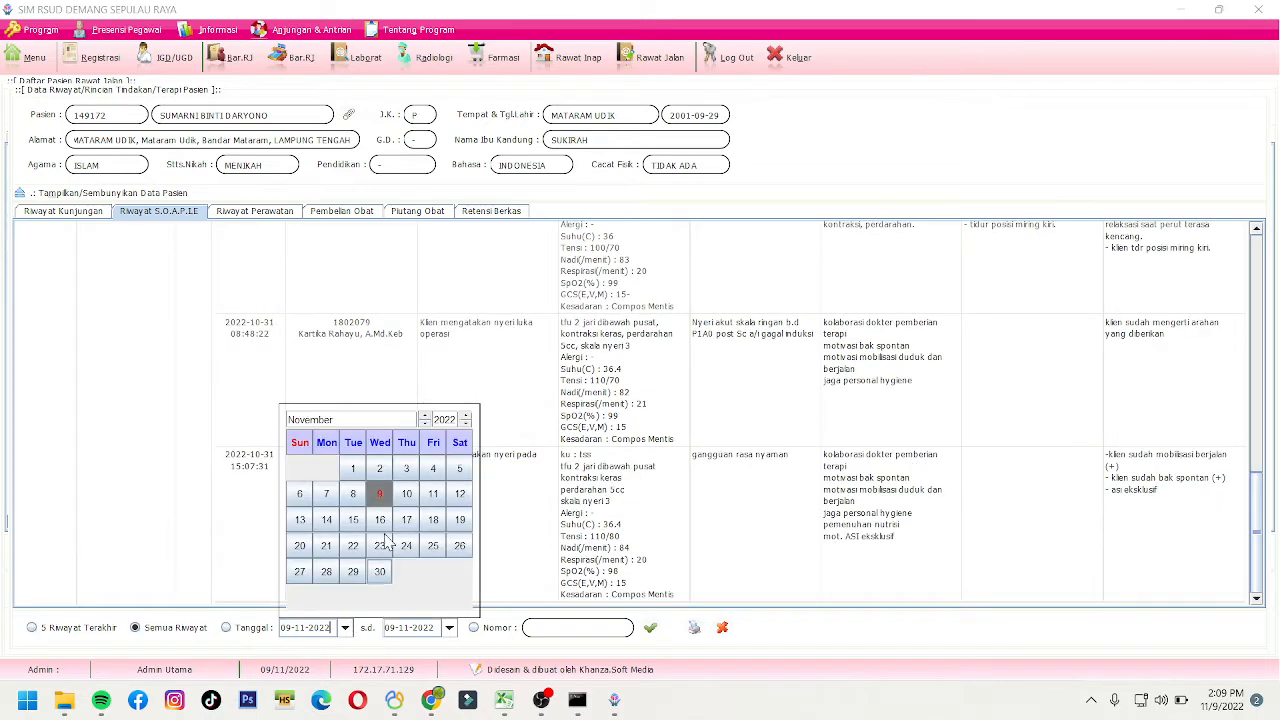
click(426, 416)
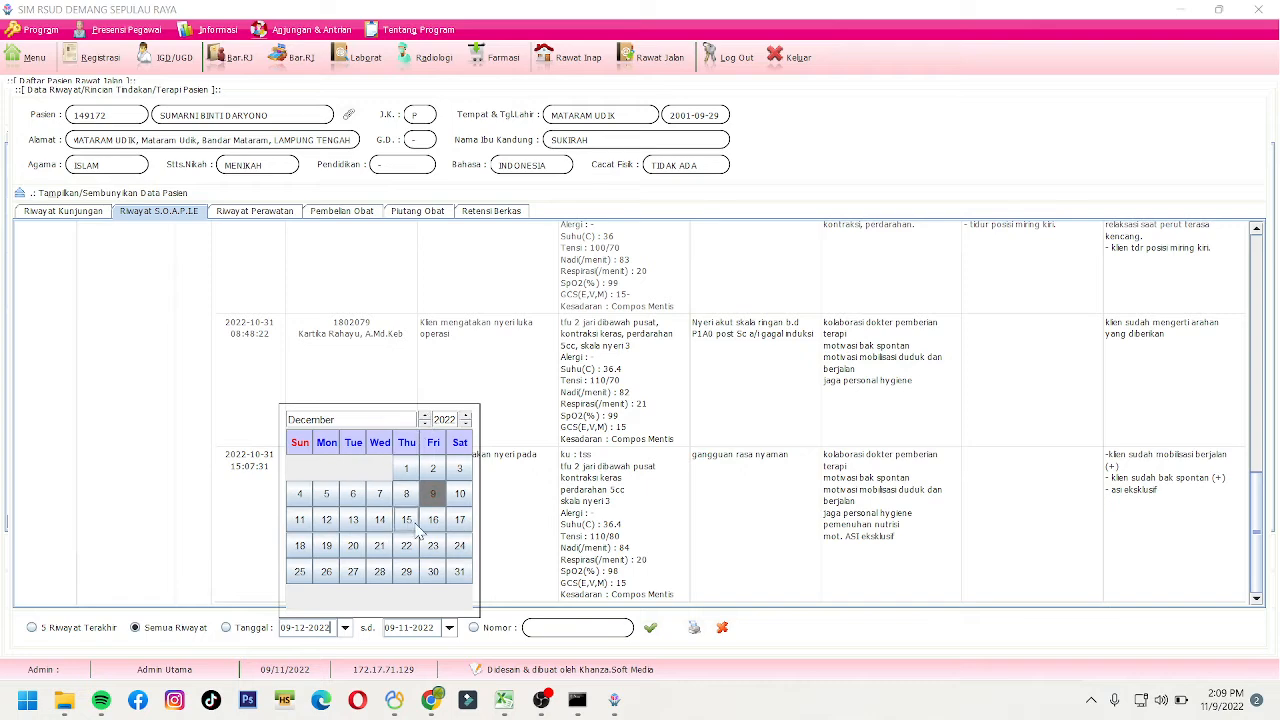
click(425, 424)
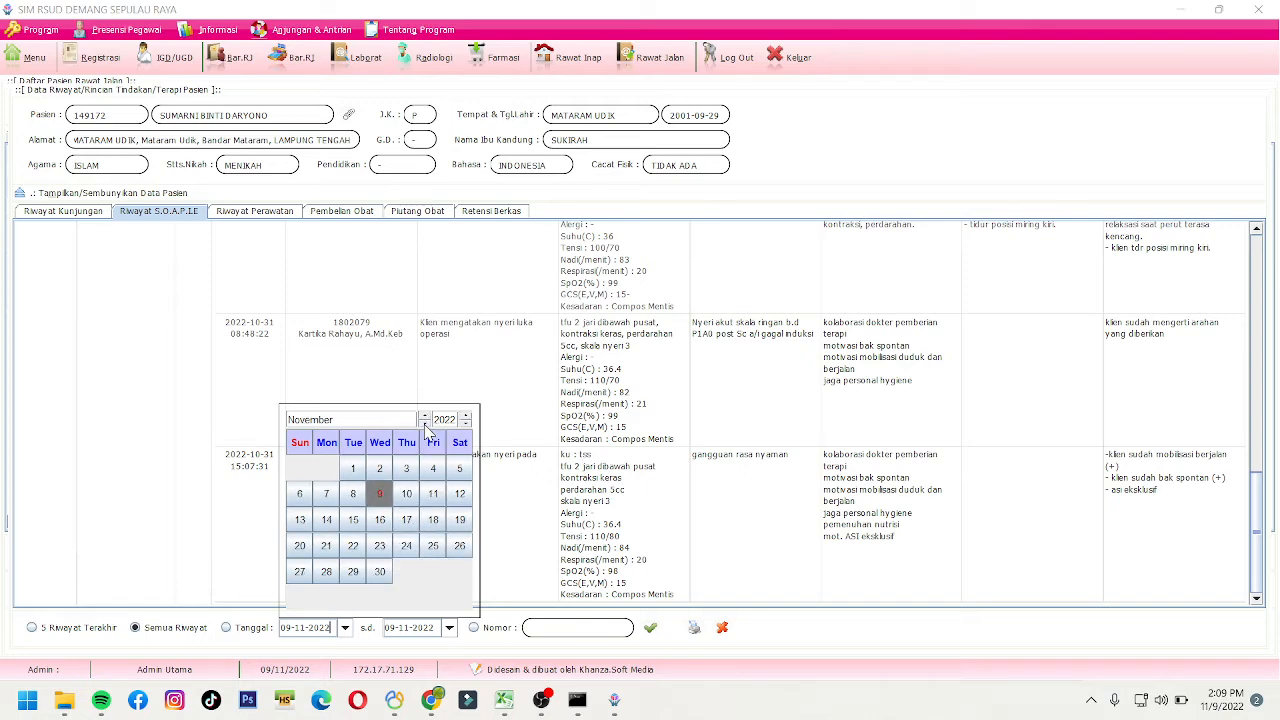
click(425, 424)
click(459, 468)
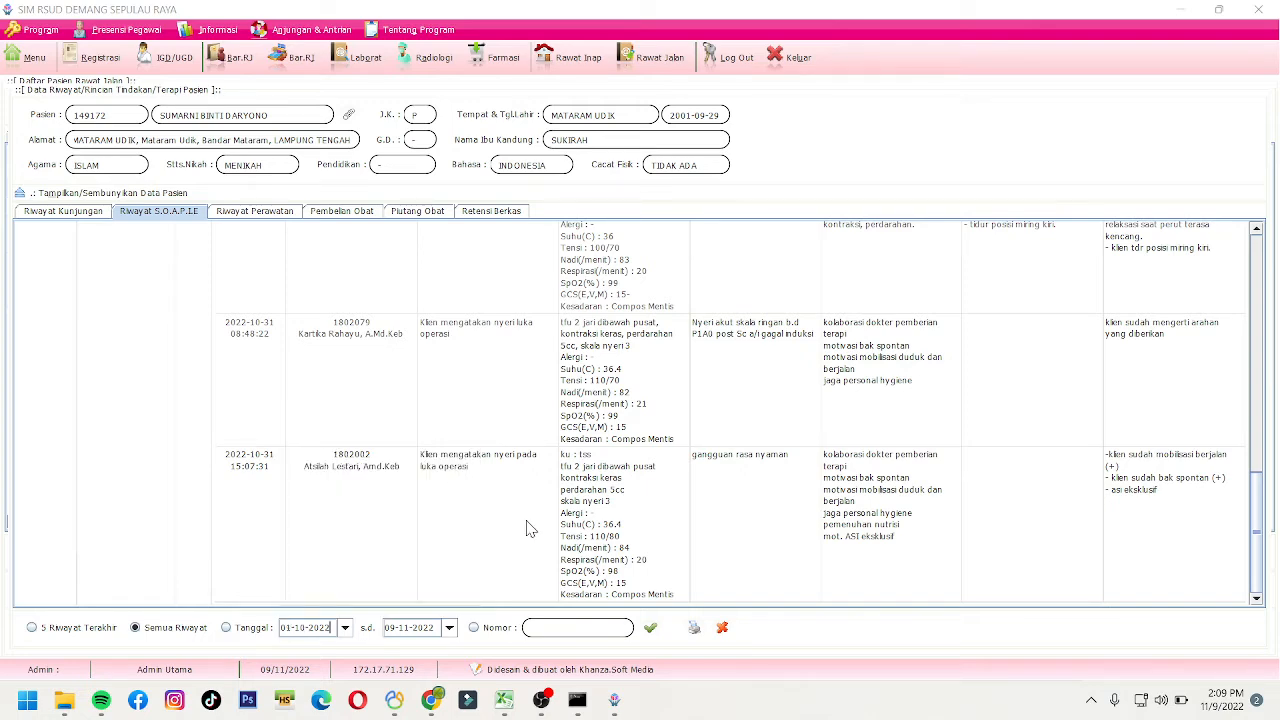
click(650, 627)
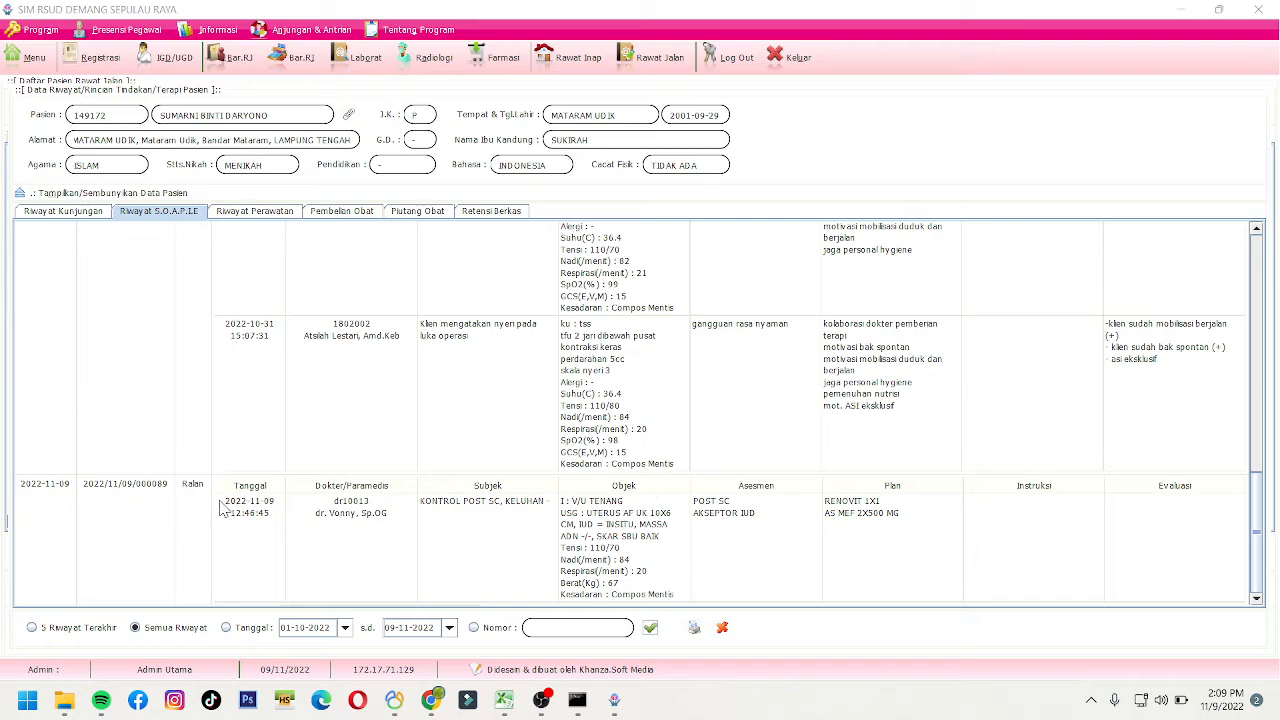
scroll(210, 458, up, 10)
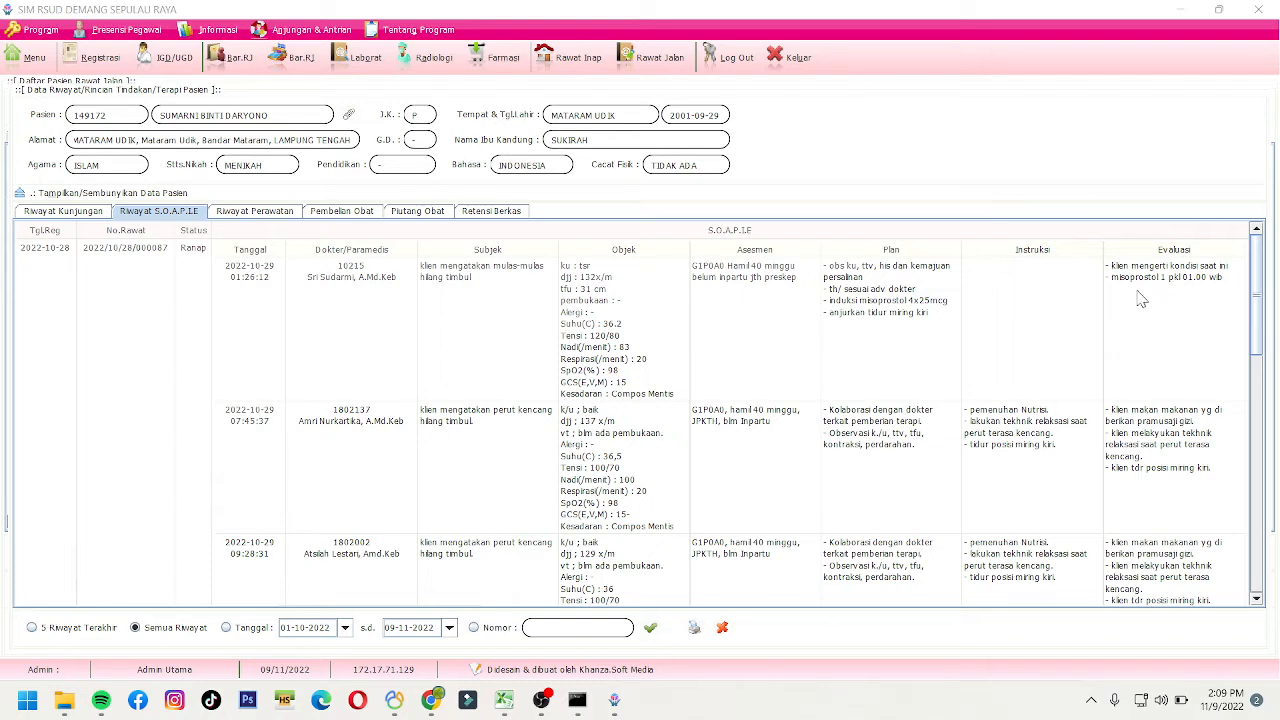
click(550, 706)
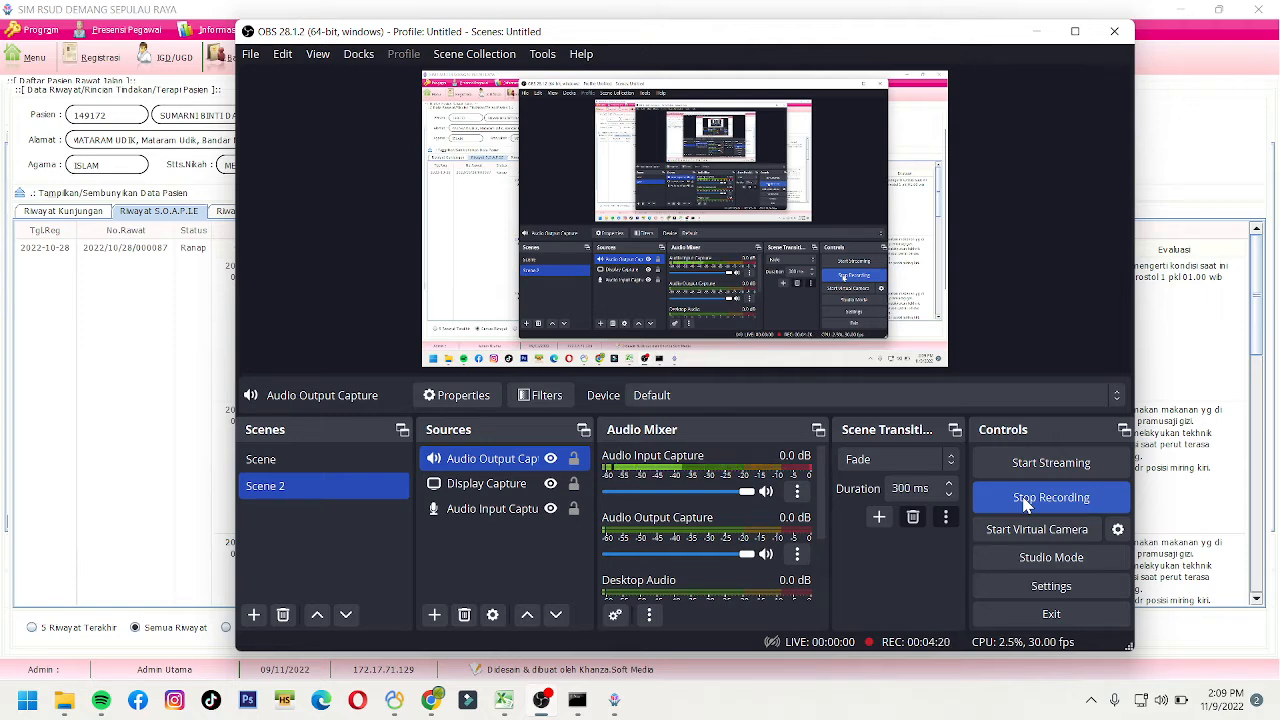
click(1037, 32)
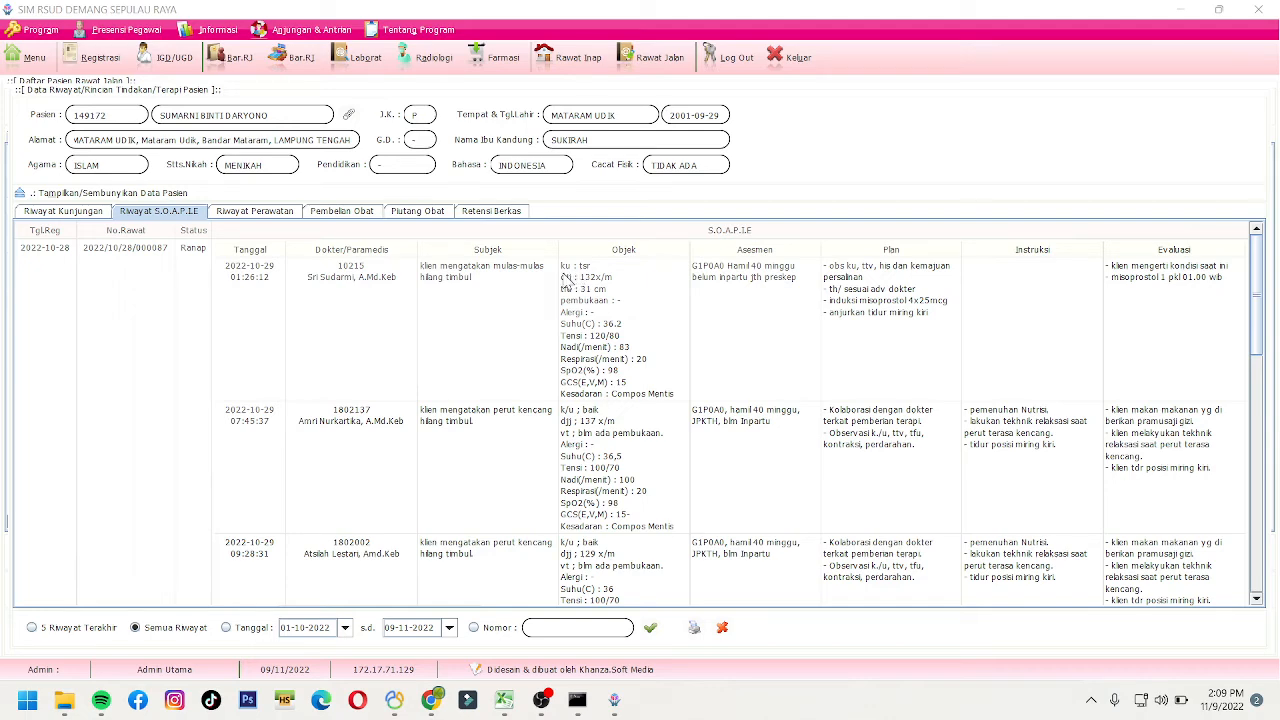
- Browse the Riwayat Perawatan tab and its category filter, then close the history window
click(284, 215)
scroll(398, 443, down, 3)
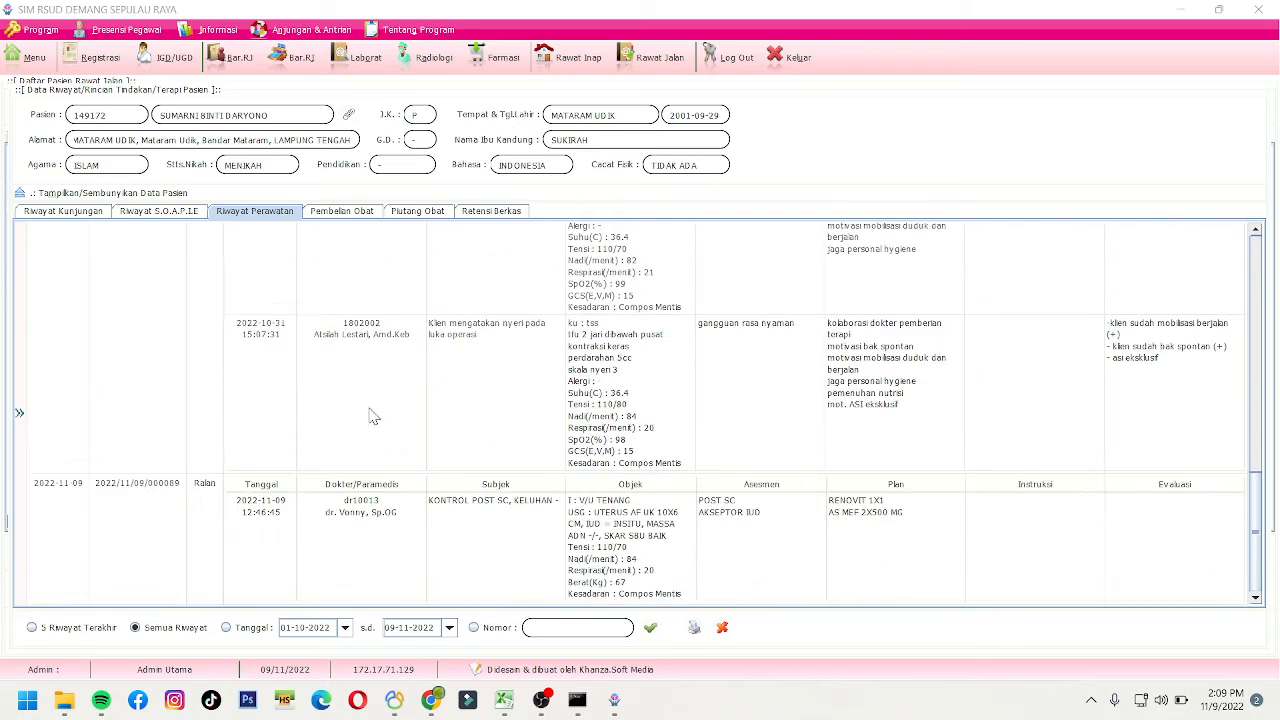
click(19, 414)
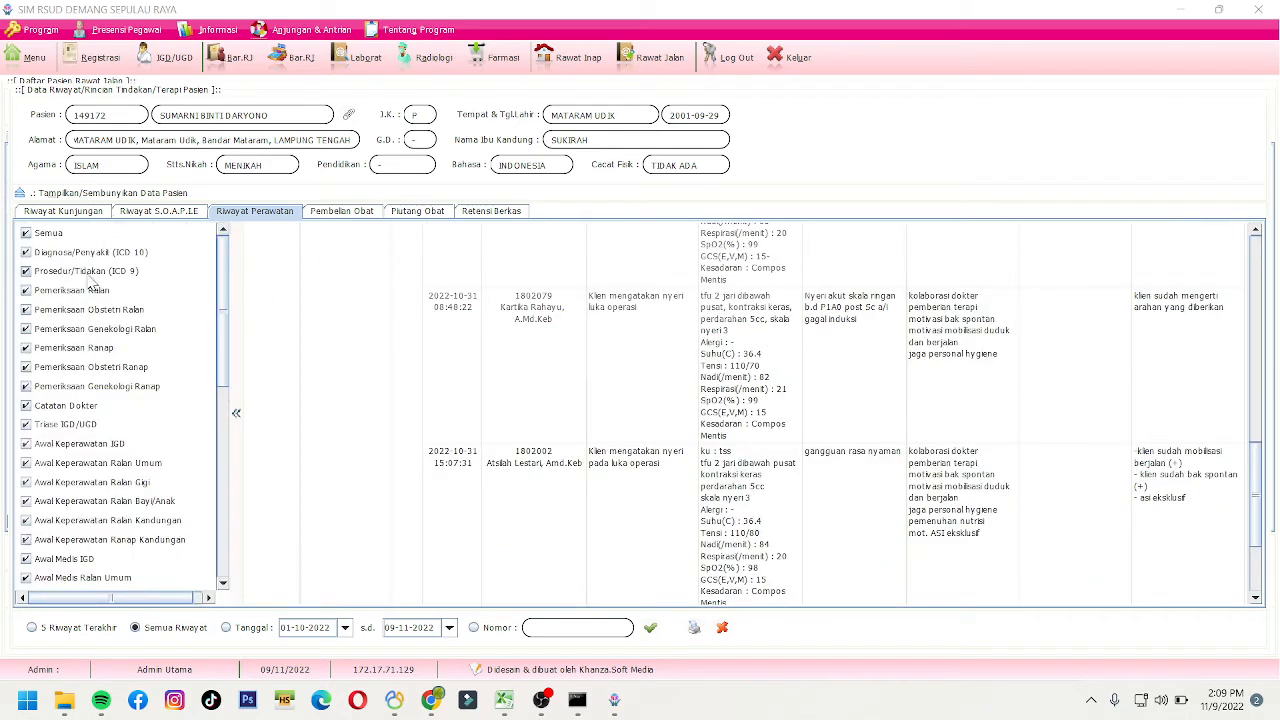
scroll(72, 347, down, 2)
scroll(72, 350, down, 5)
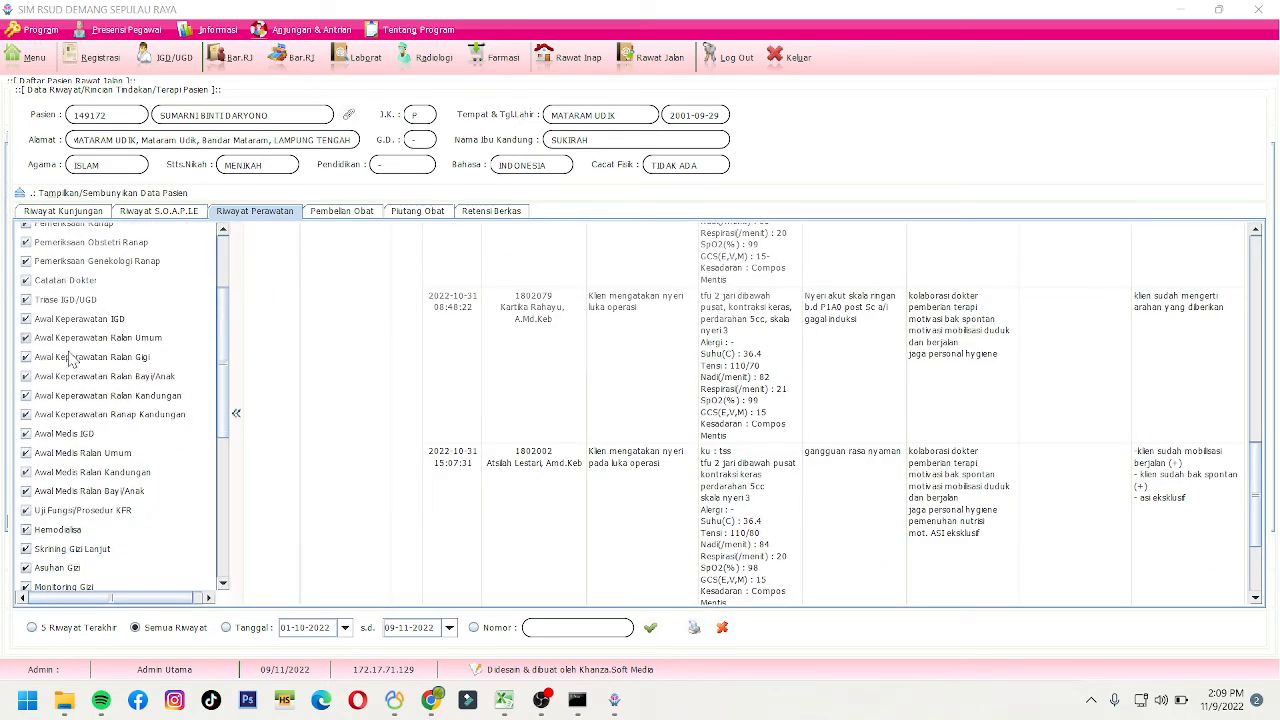
scroll(72, 370, down, 5)
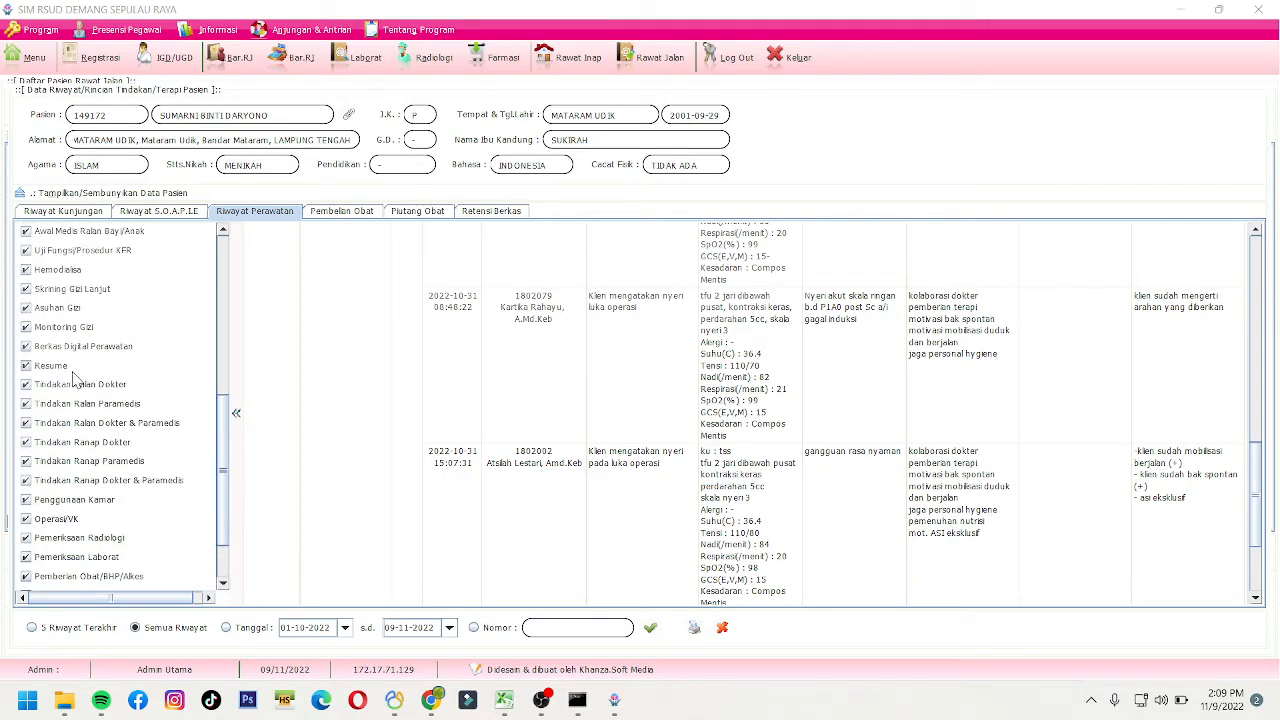
scroll(313, 234, down, 5)
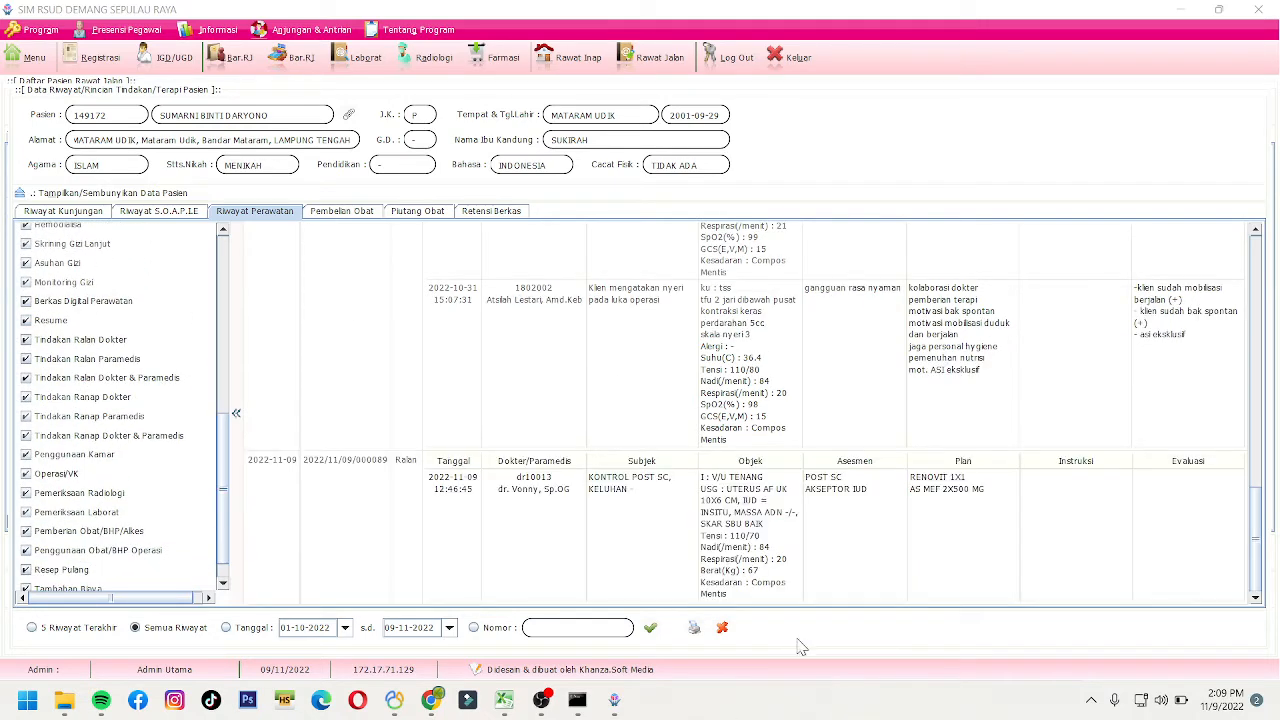
click(722, 627)
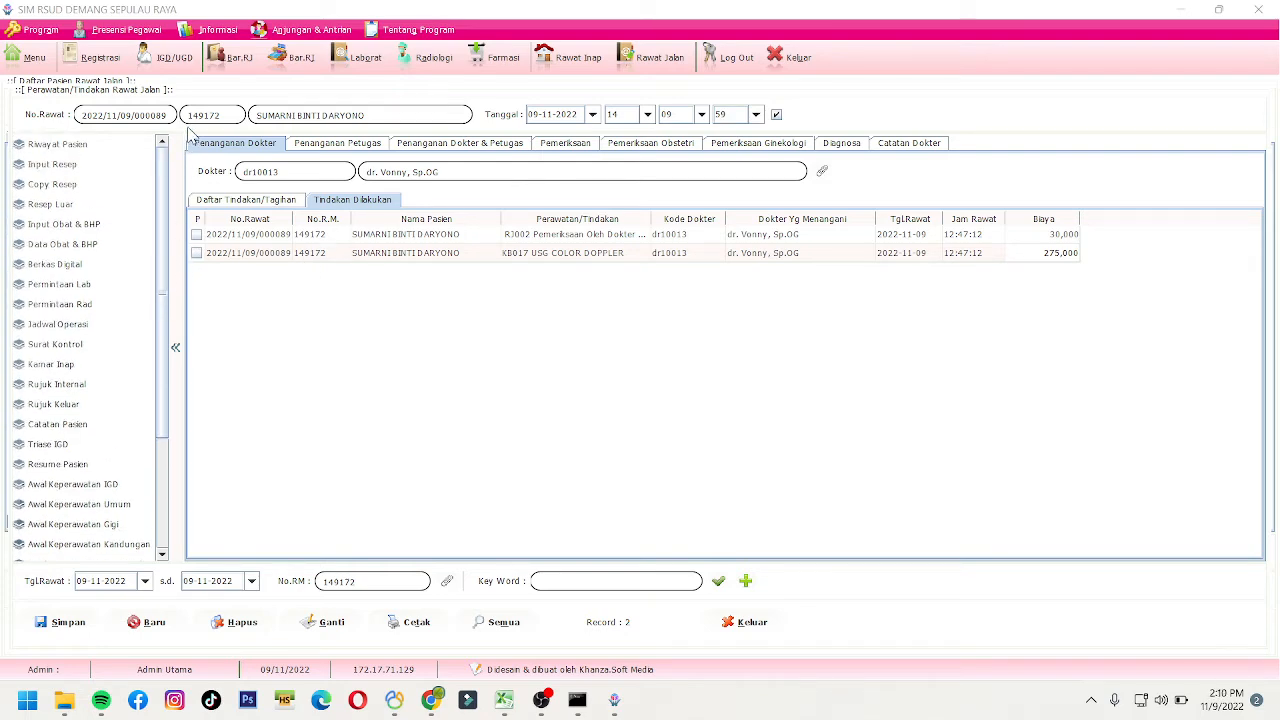
- Close the treatment form and open Obat > Input Resep Dokter for the patient's visit
click(745, 623)
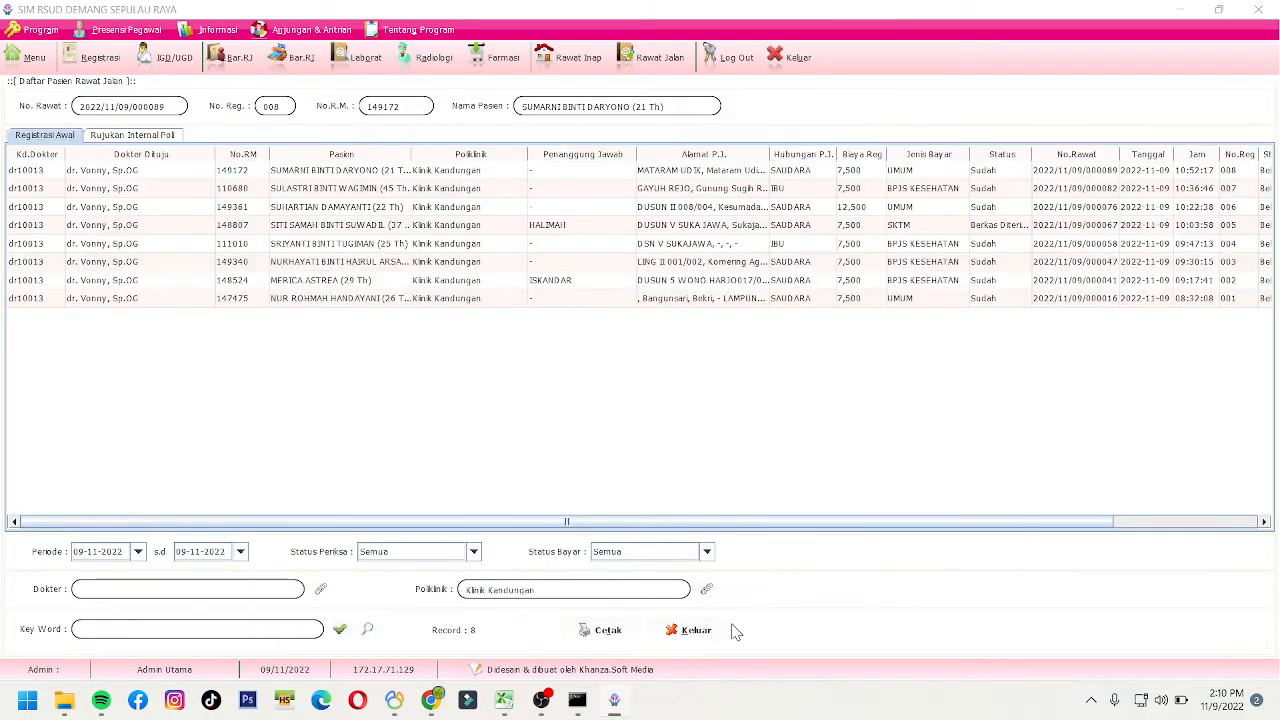
click(347, 176)
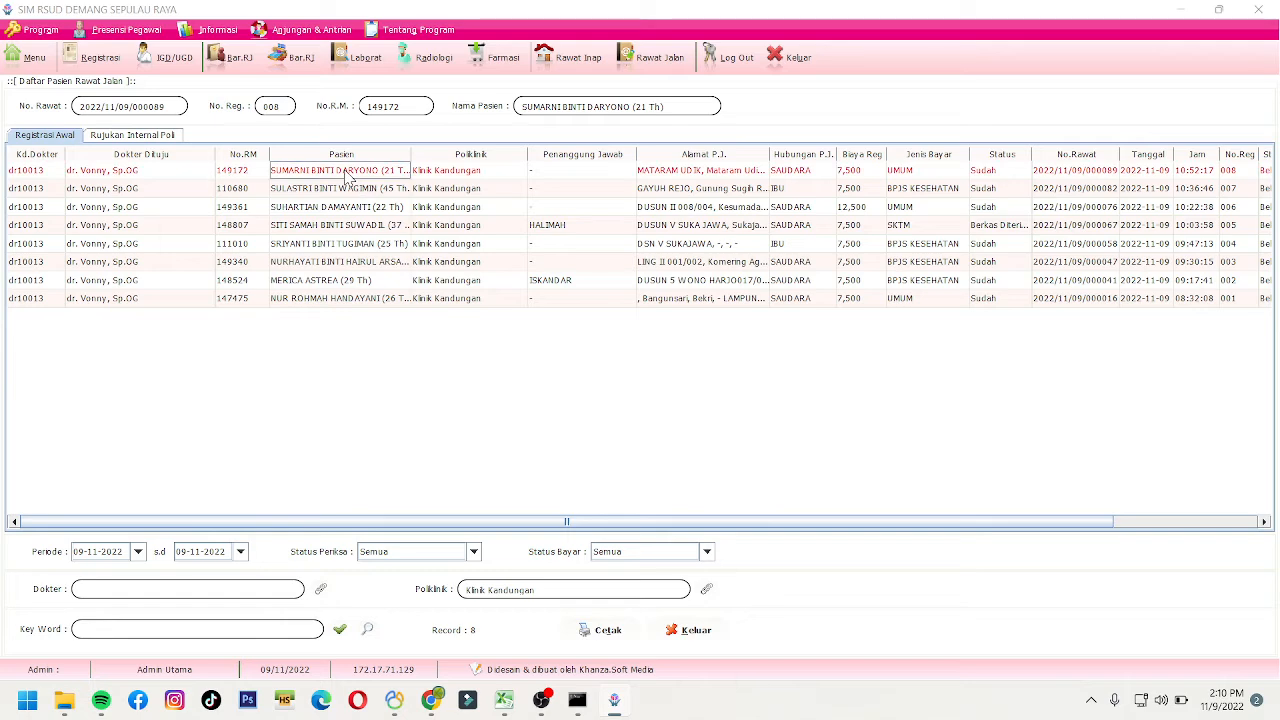
right_click(347, 176)
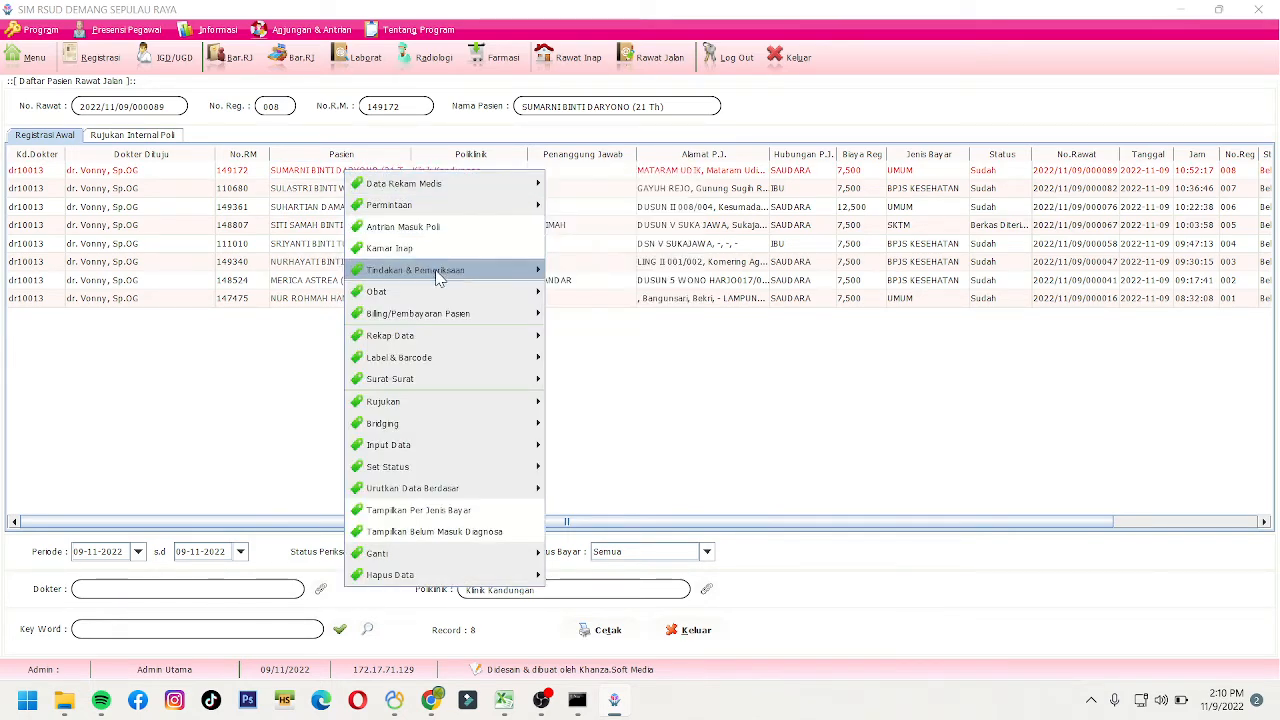
mouse_move(459, 300)
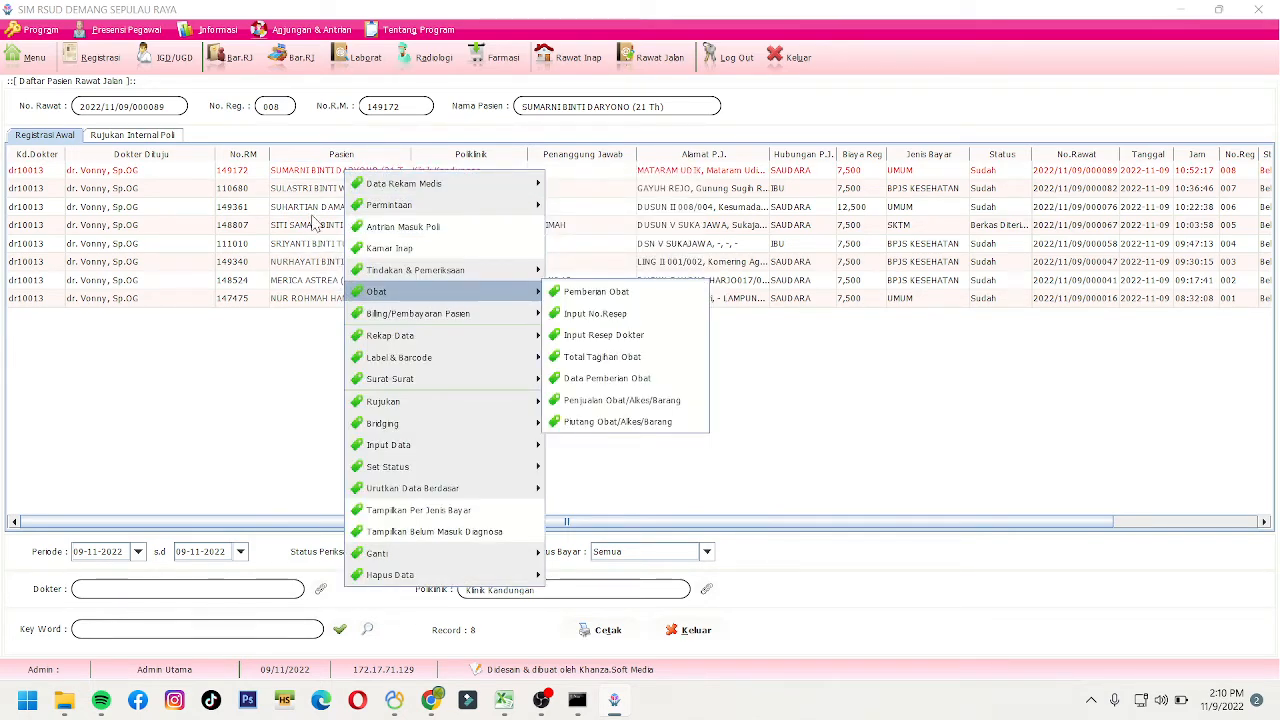
click(320, 178)
right_click(320, 176)
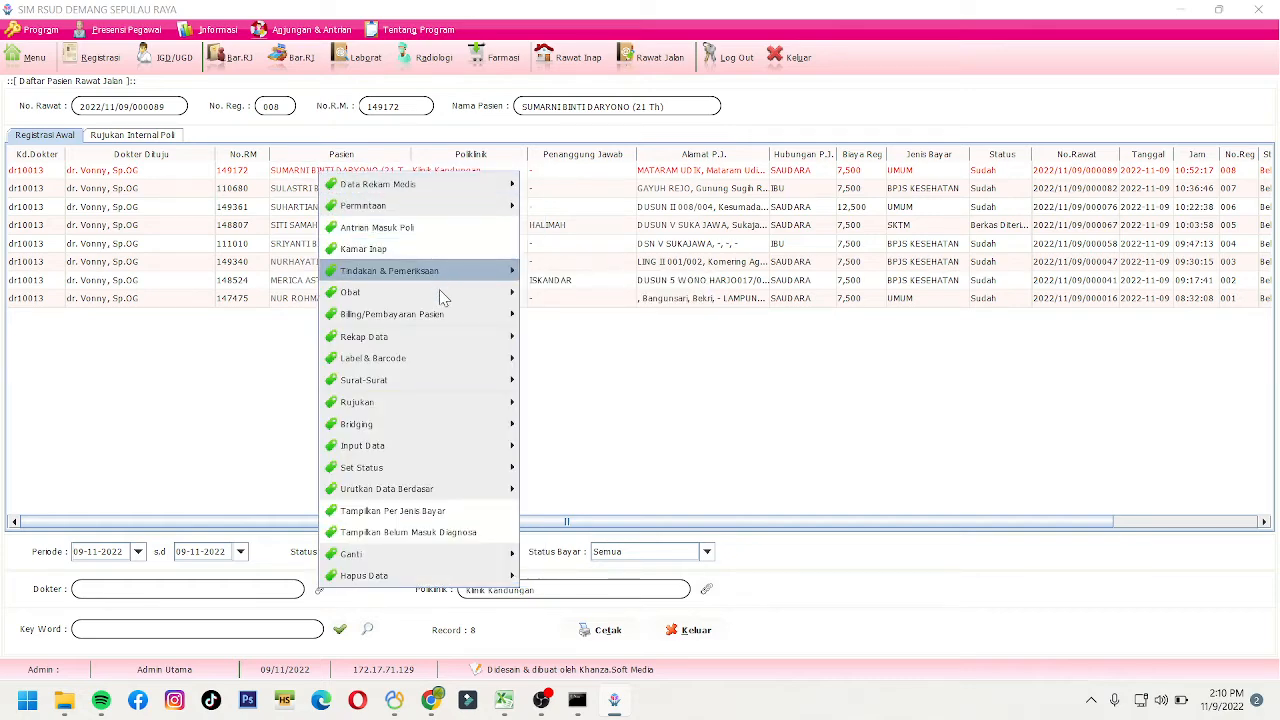
mouse_move(444, 300)
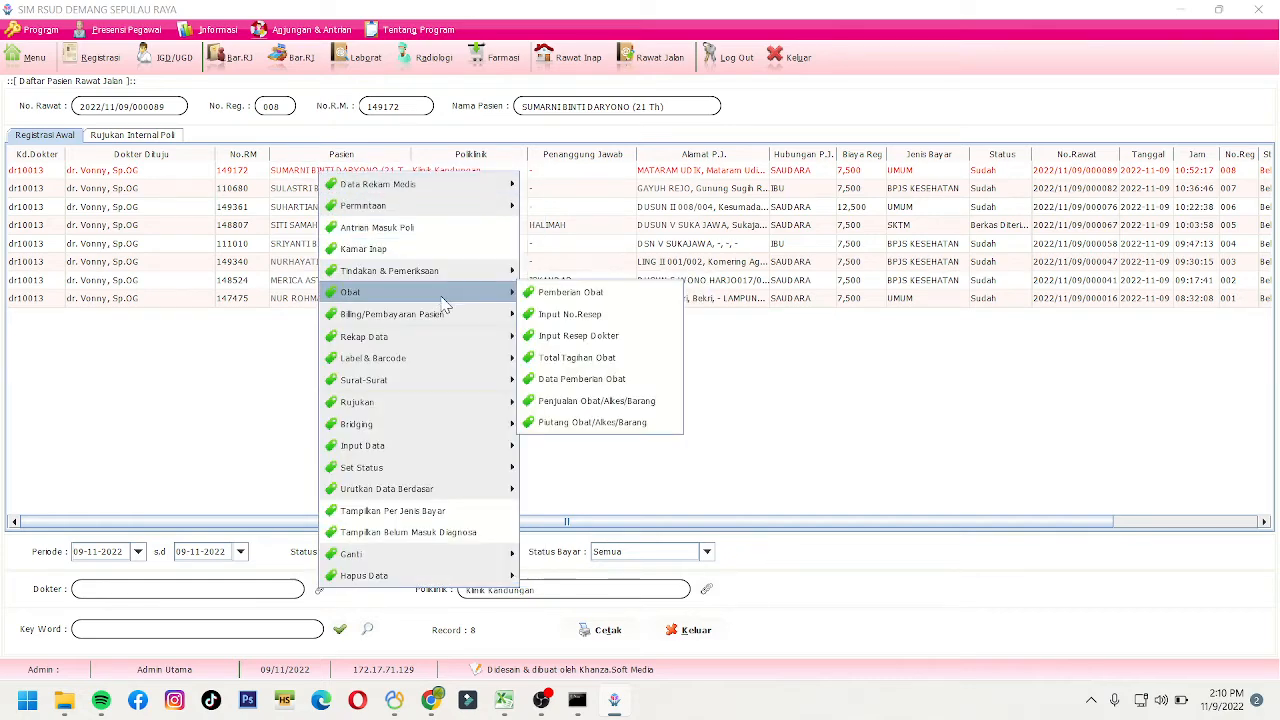
click(605, 343)
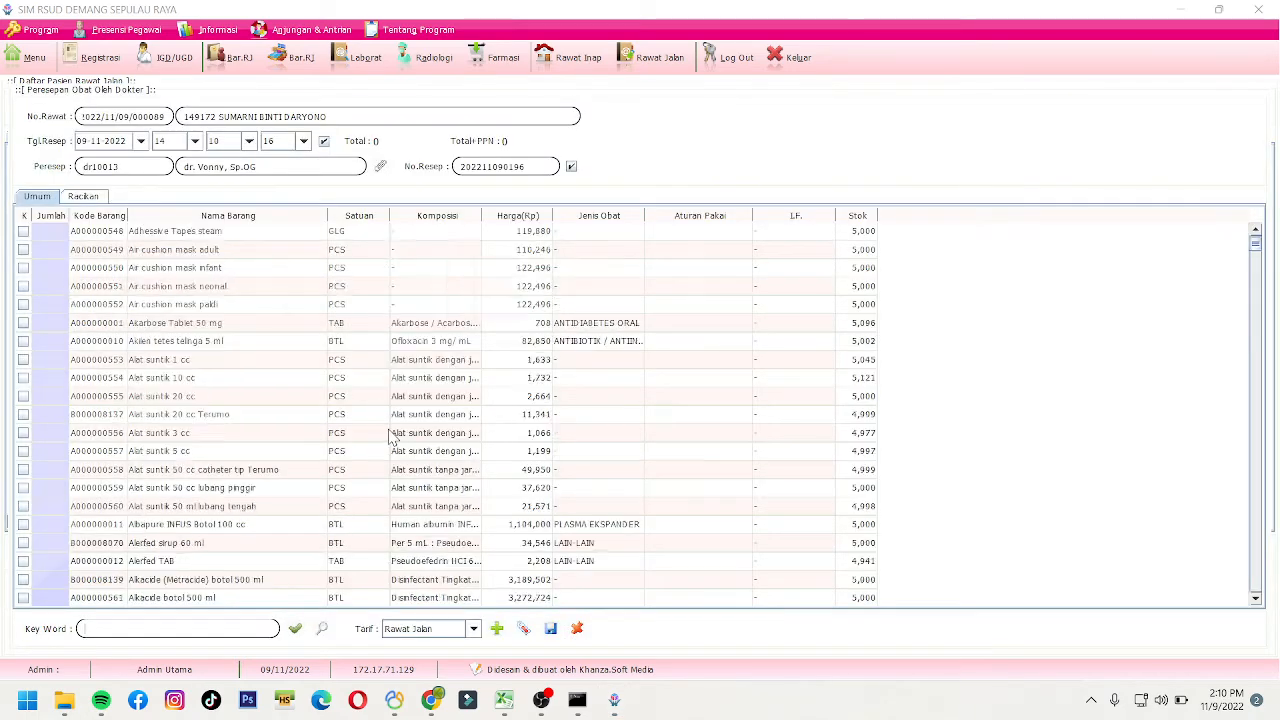
- Prescribe Actemra with quantity 12 and dosage 3x1
text(dfg)
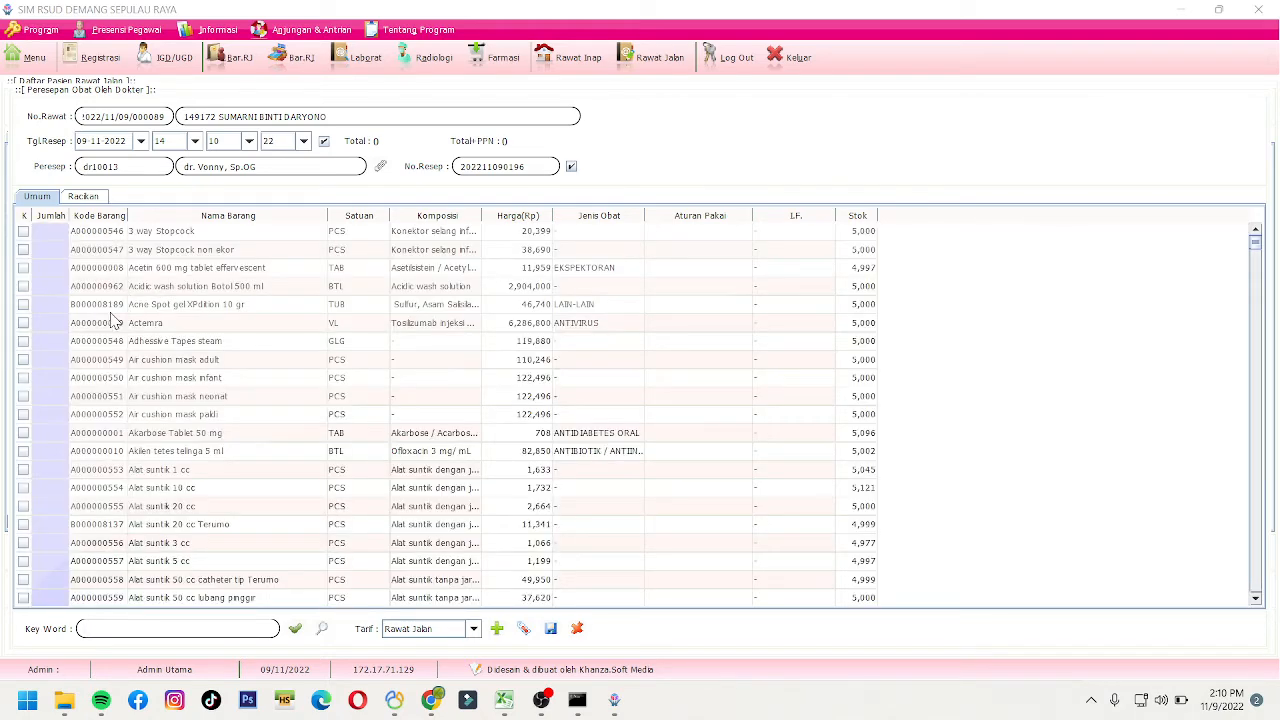
double_click(51, 325)
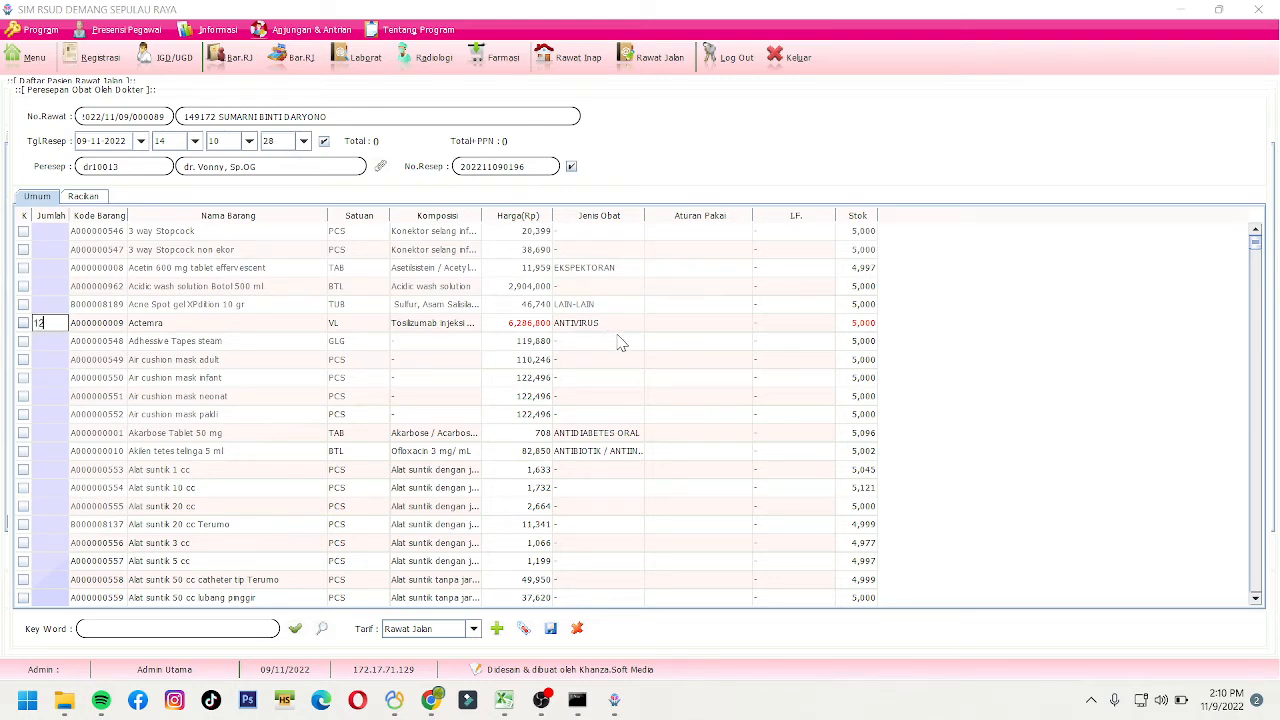
click(678, 325)
text(1)
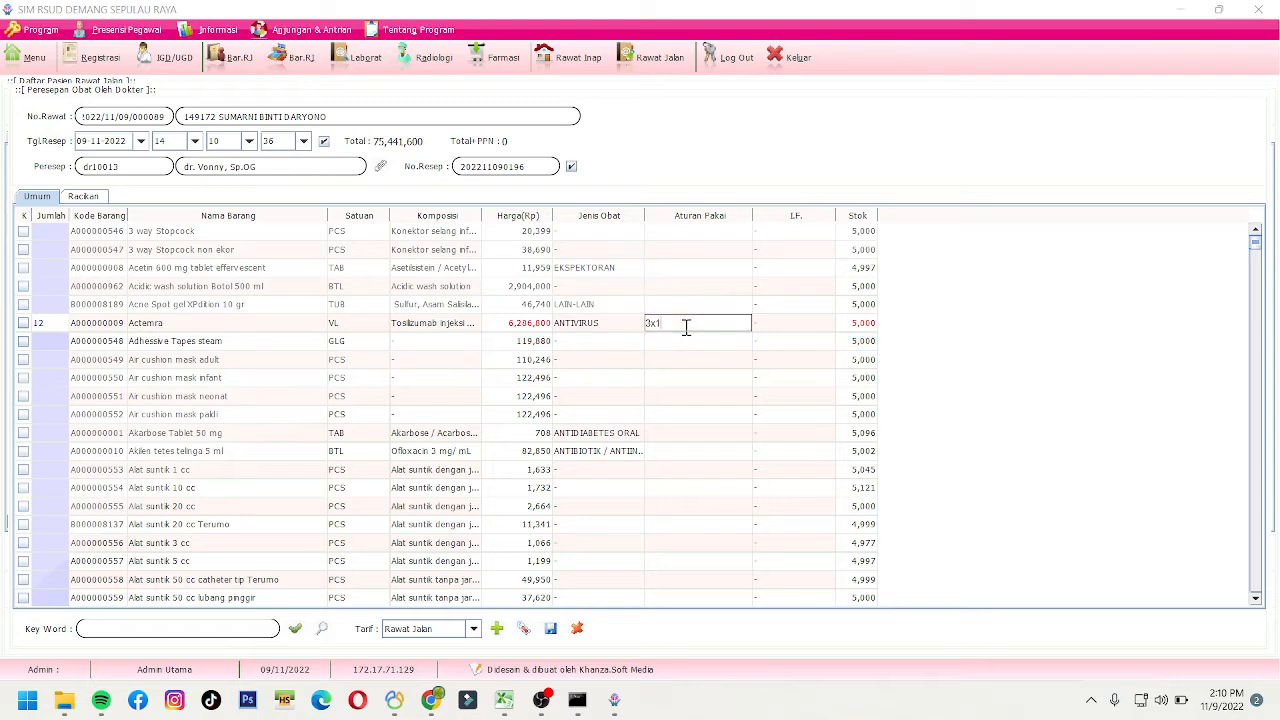
click(690, 344)
- Search 'paras' and add Paracetamol TAB 500 mg with quantity 10
click(188, 628)
text(parestam)
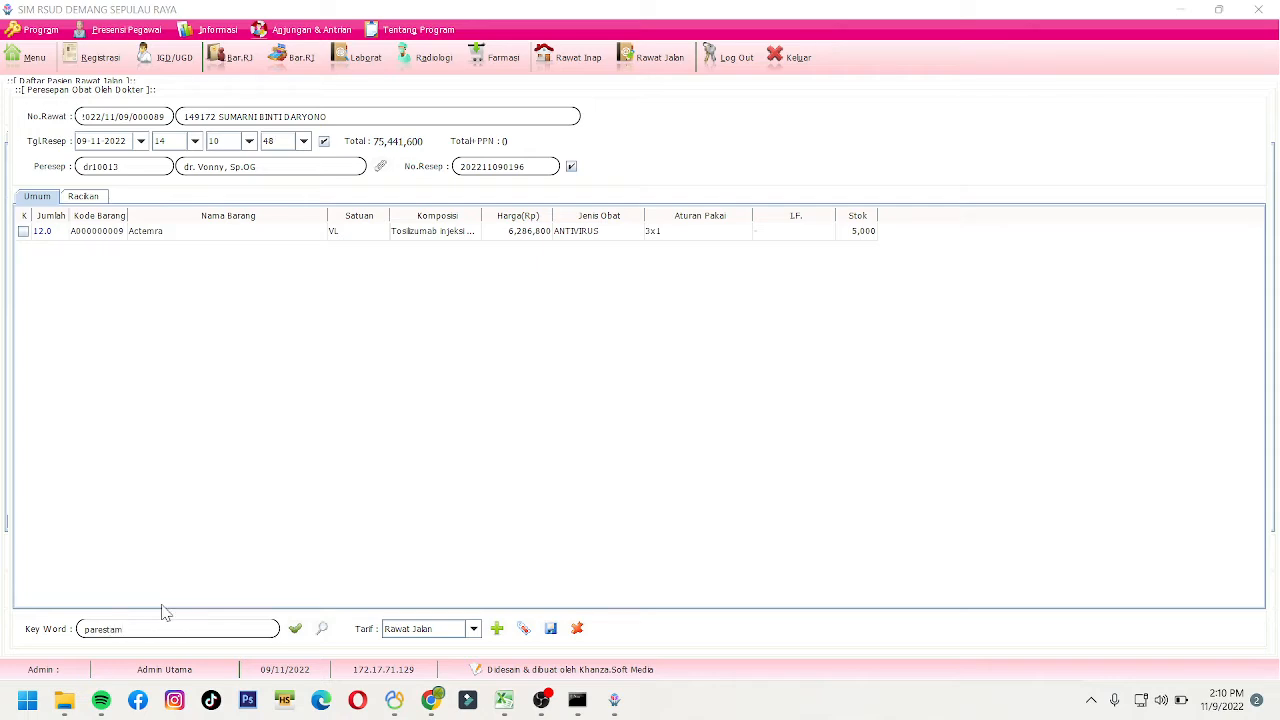
key(BackSpace)
key(BackSpace)
key(BackSpace)
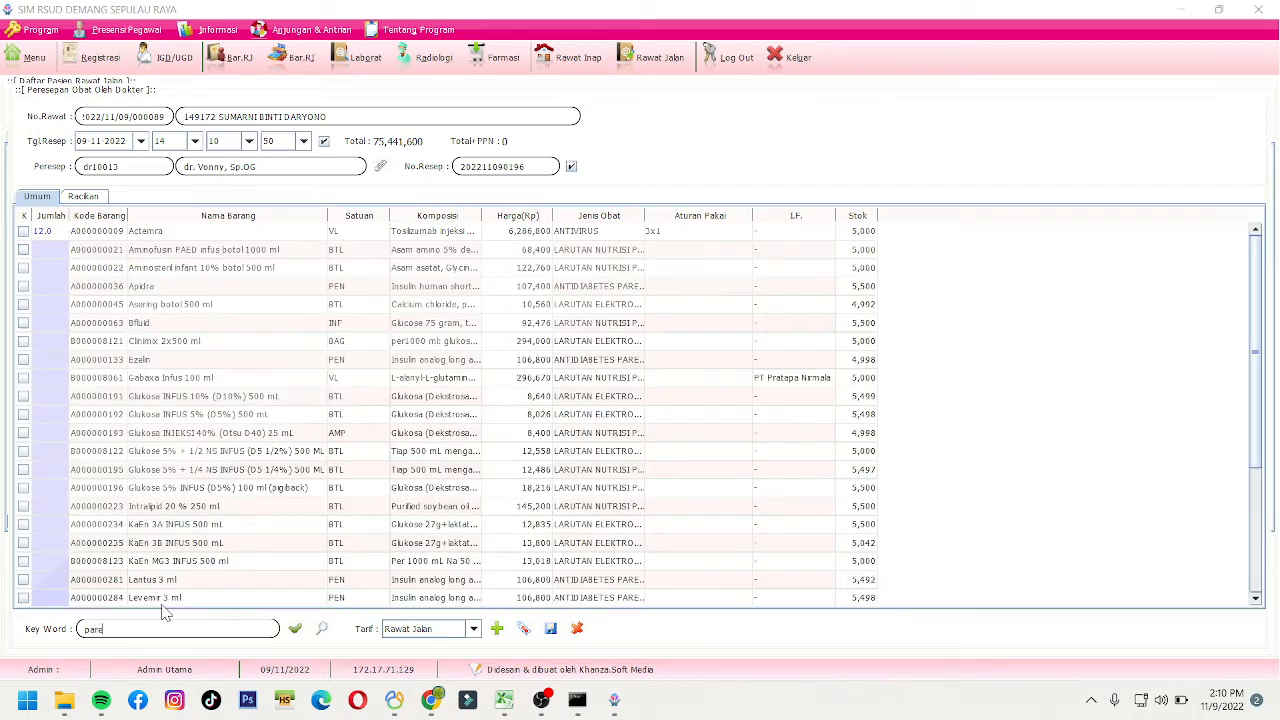
text(as)
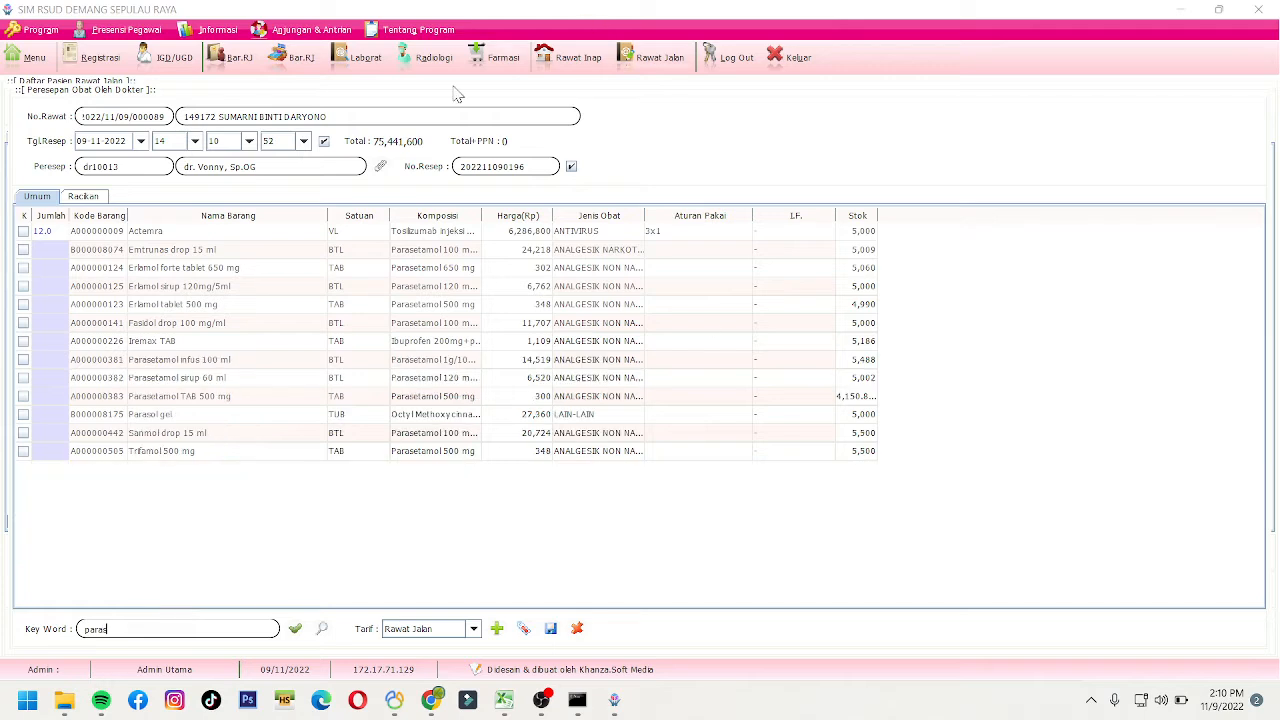
click(45, 400)
text(10)
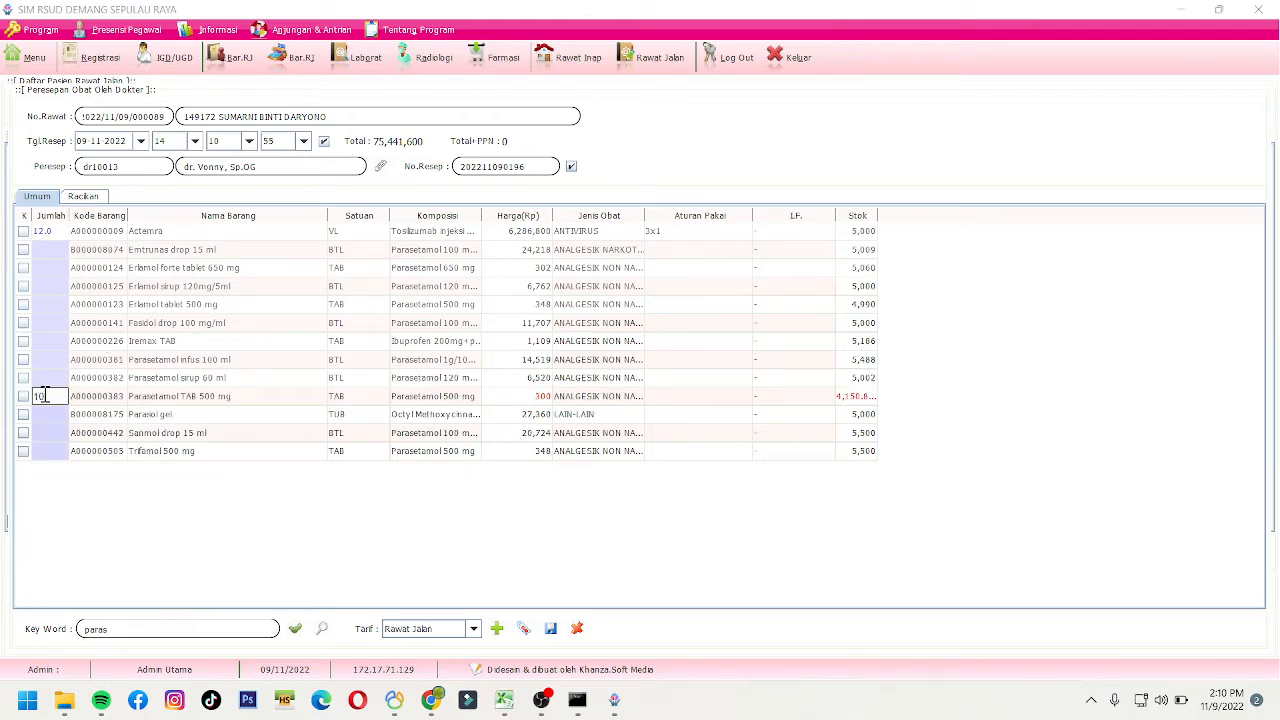
click(699, 395)
- Give Paracetamol TAB 500 mg the 3 x 1 dosage from the Data Aturan Pakai list
click(705, 398)
scroll(226, 452, down, 8)
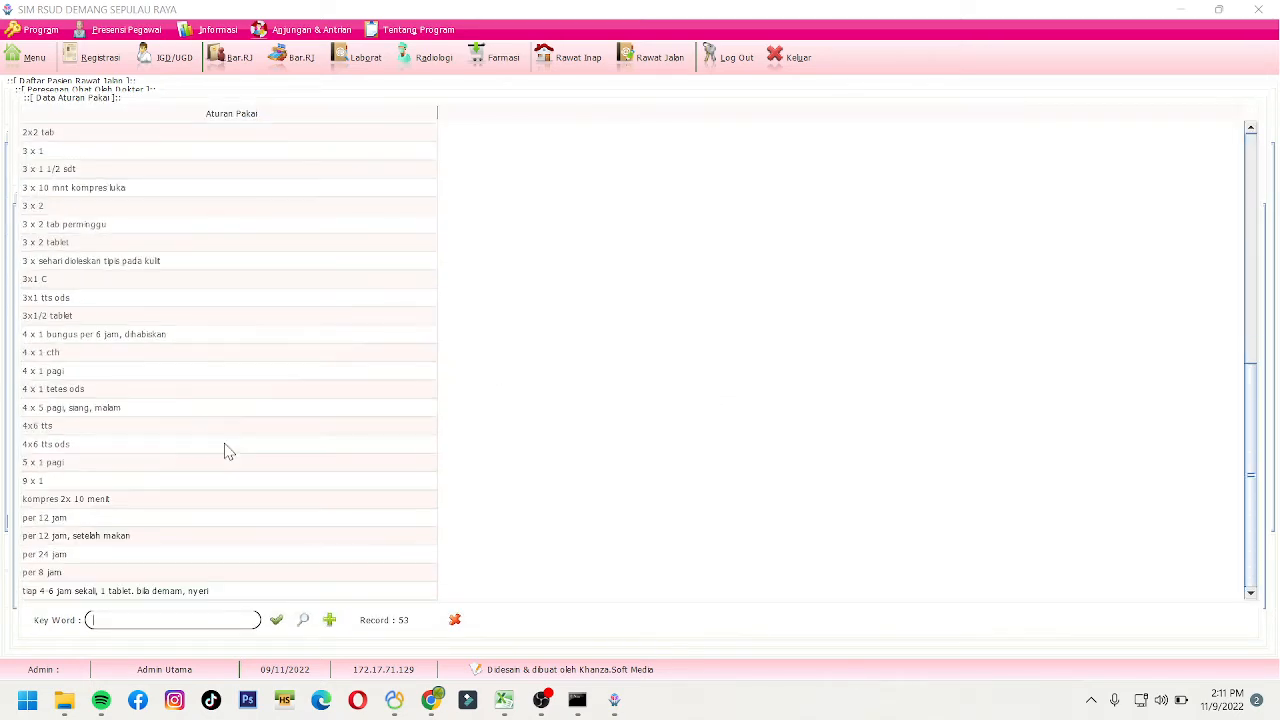
scroll(226, 452, up, 8)
scroll(226, 452, down, 8)
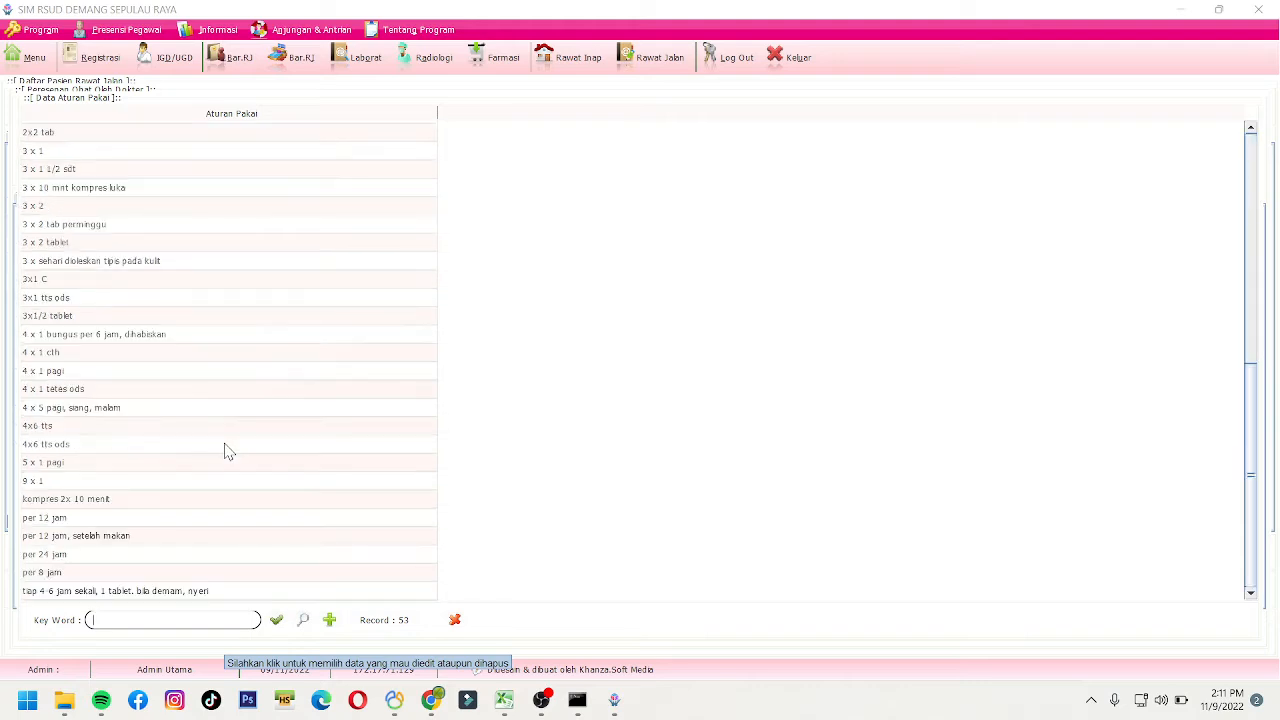
scroll(65, 335, up, 8)
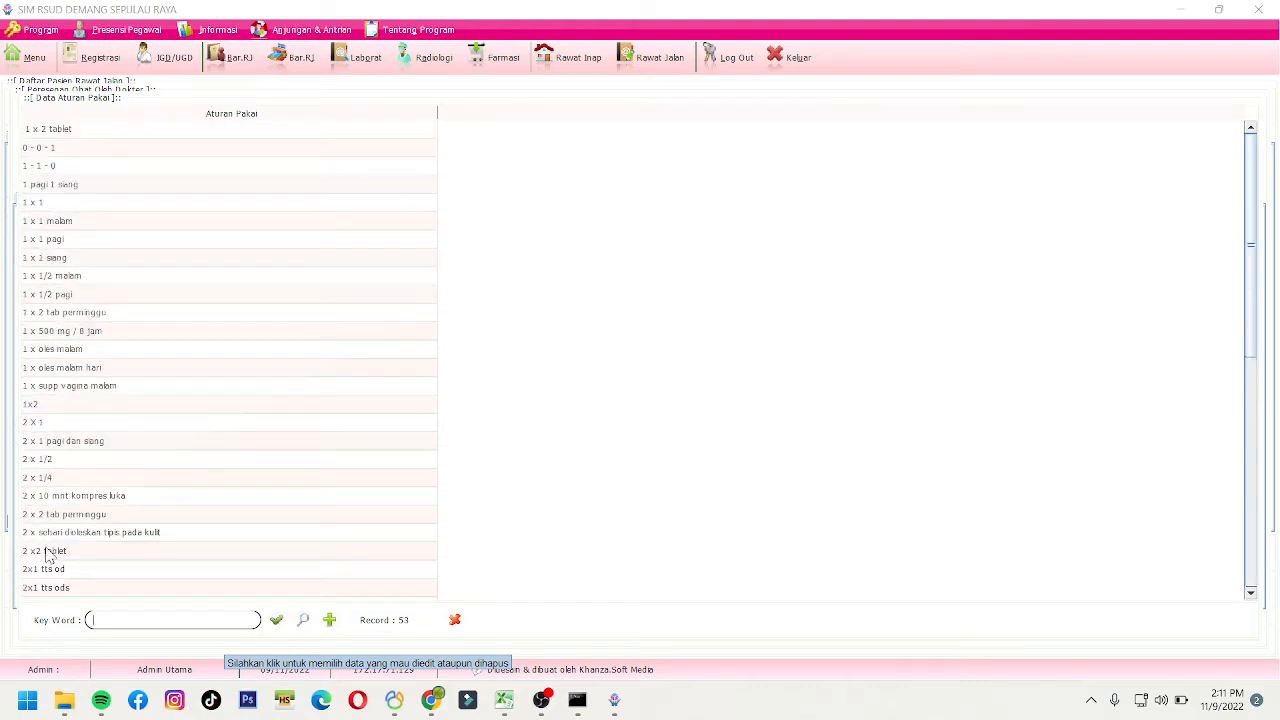
scroll(55, 550, down, 6)
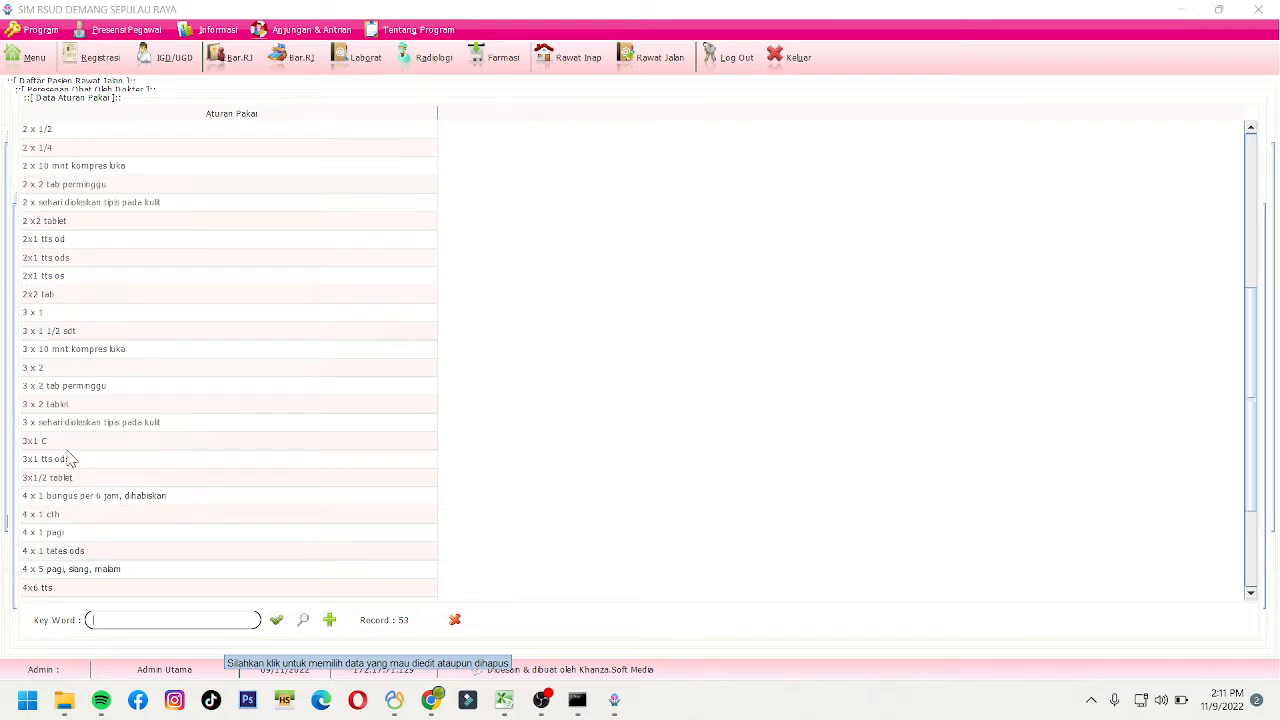
click(56, 316)
double_click(47, 315)
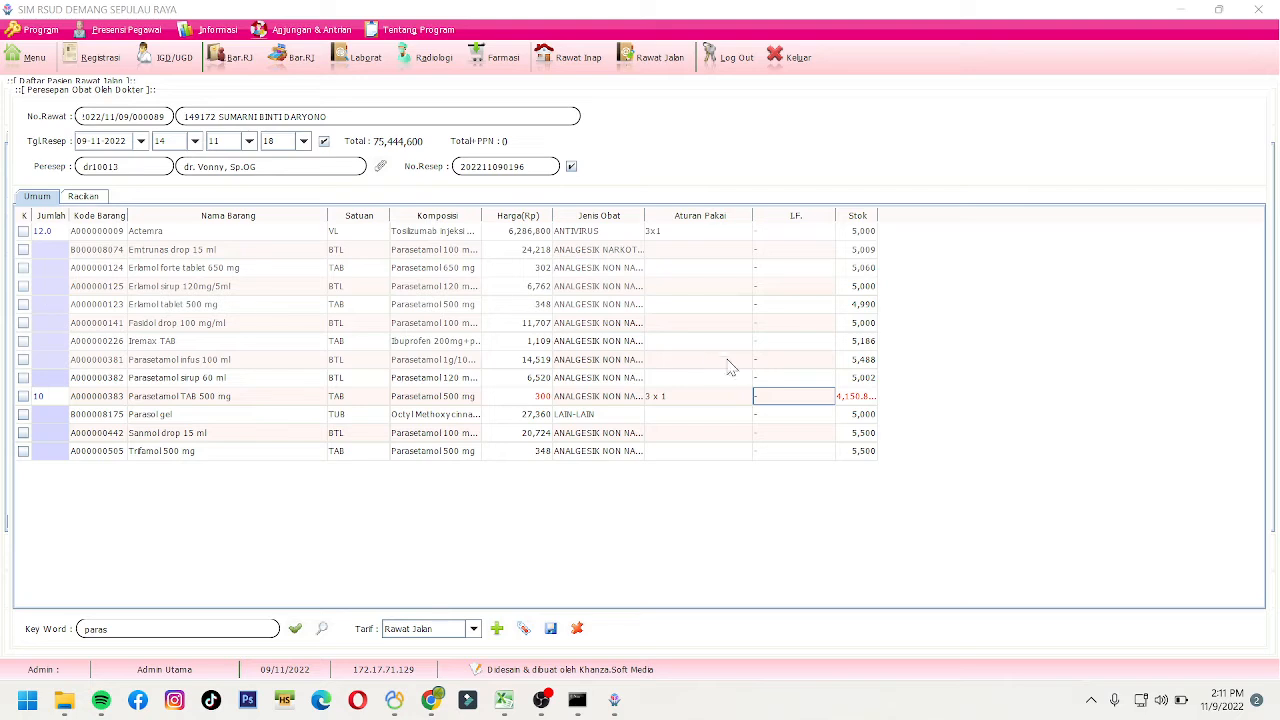
click(716, 418)
- Switch to the Racikan (compounded medicines) section of the prescription
click(96, 199)
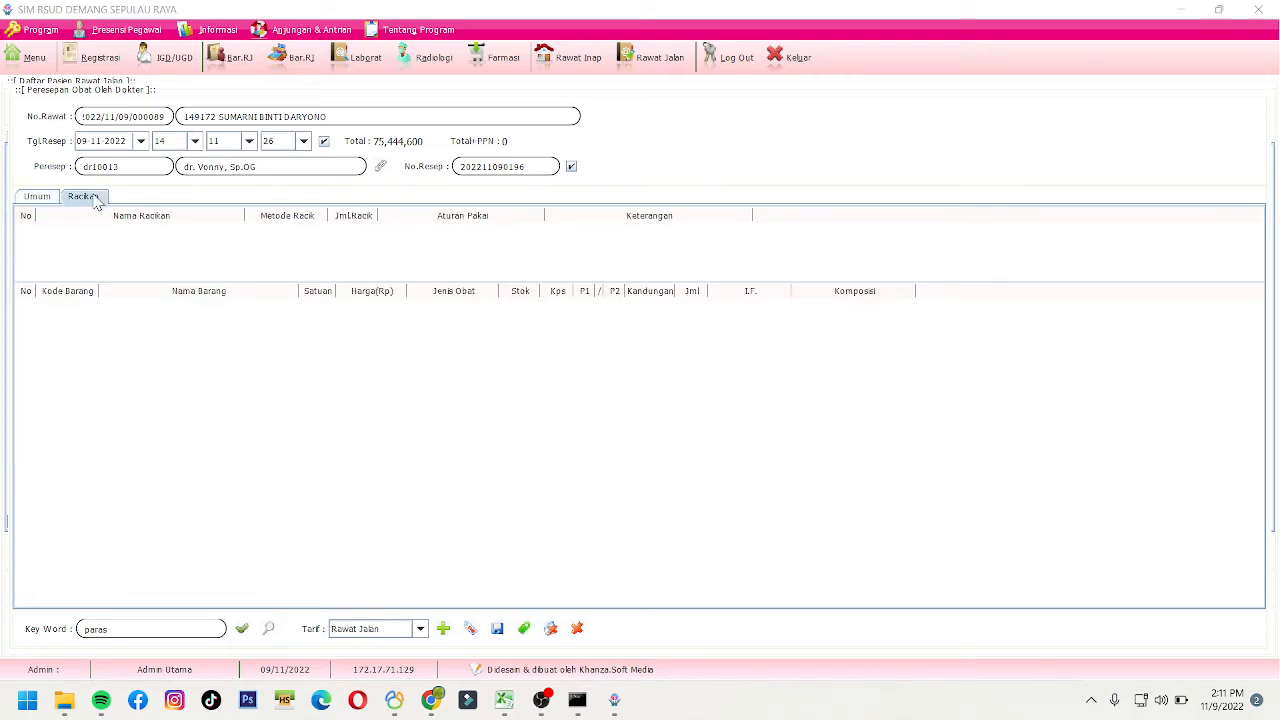
click(37, 198)
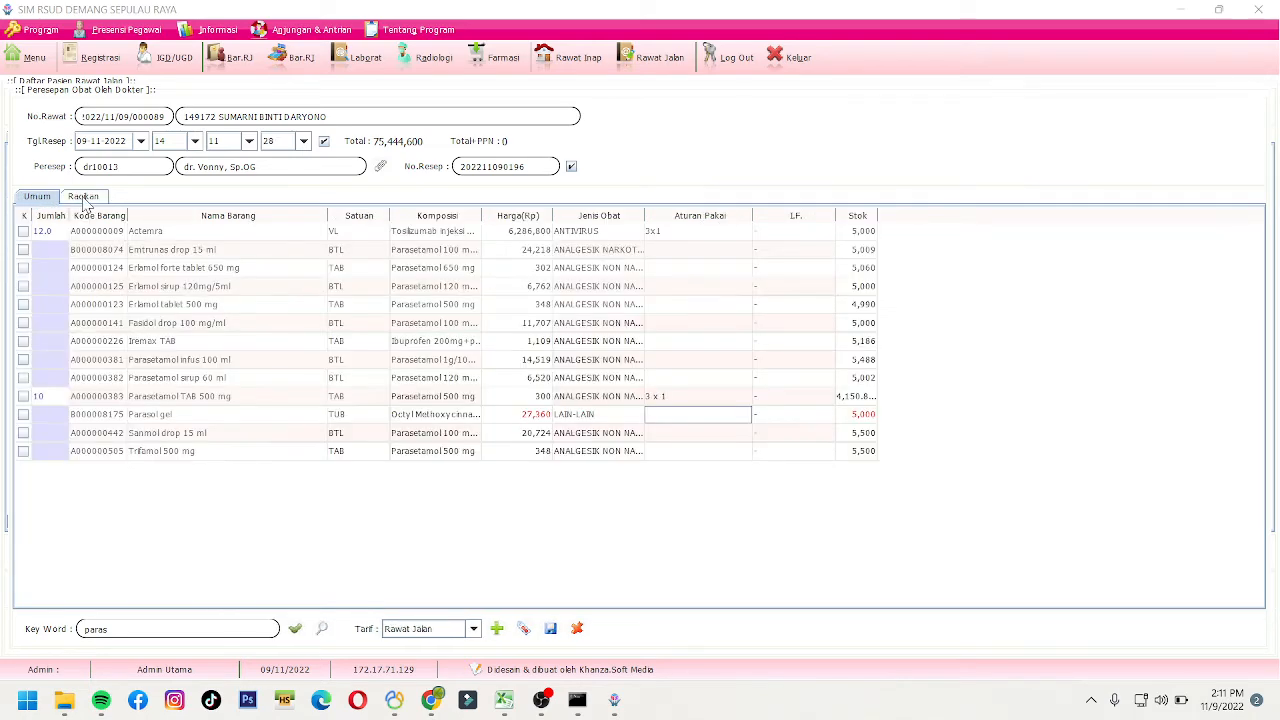
click(86, 200)
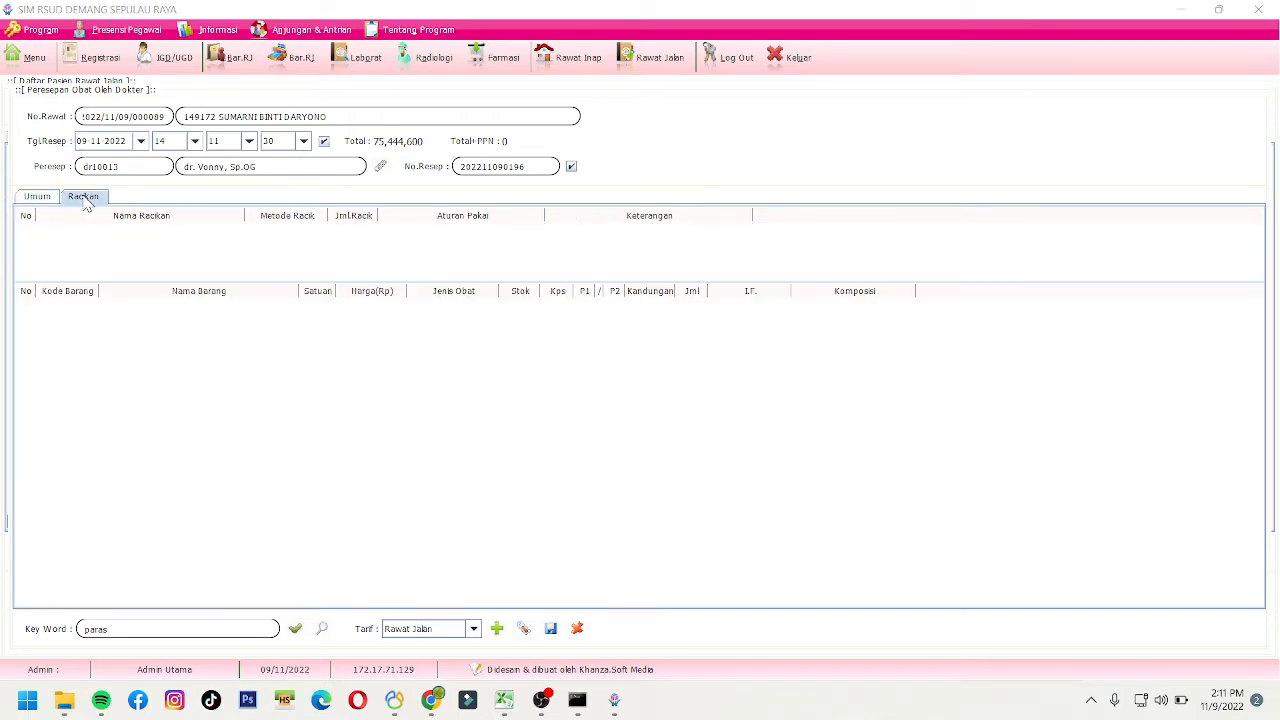
click(55, 199)
click(86, 199)
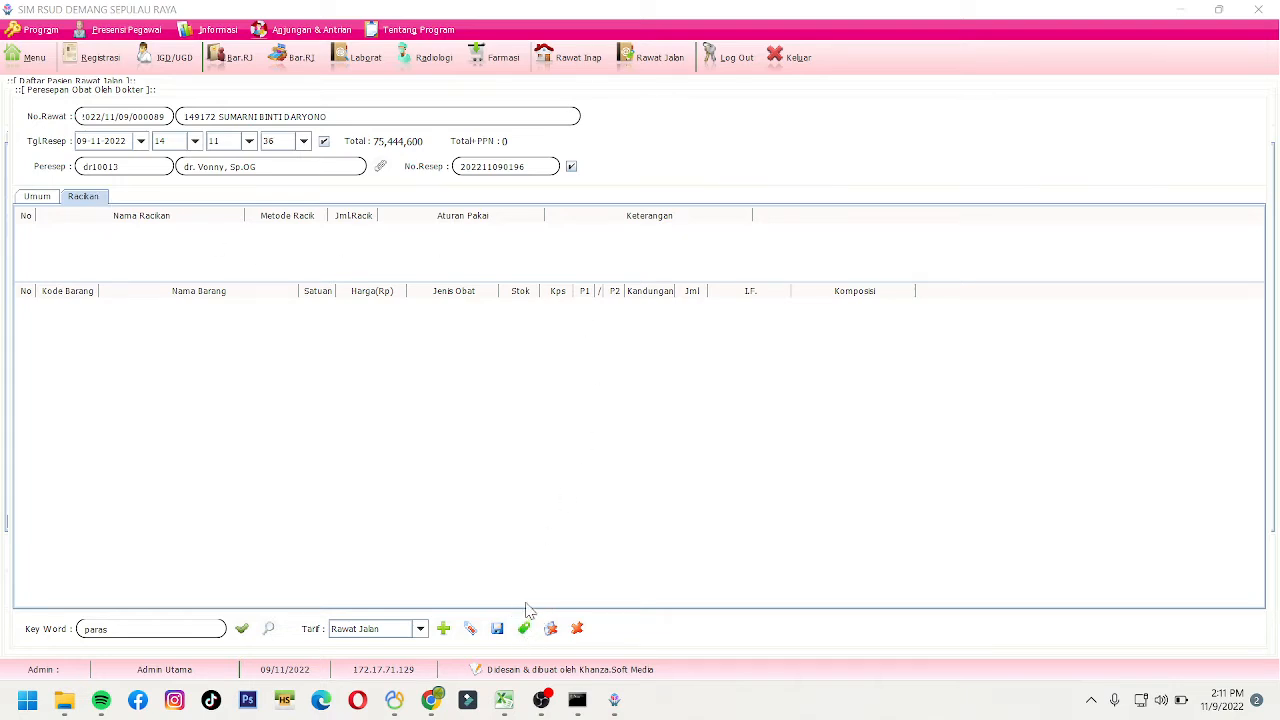
- Add a new compounded-medicine row named 'salep wajah'
click(527, 633)
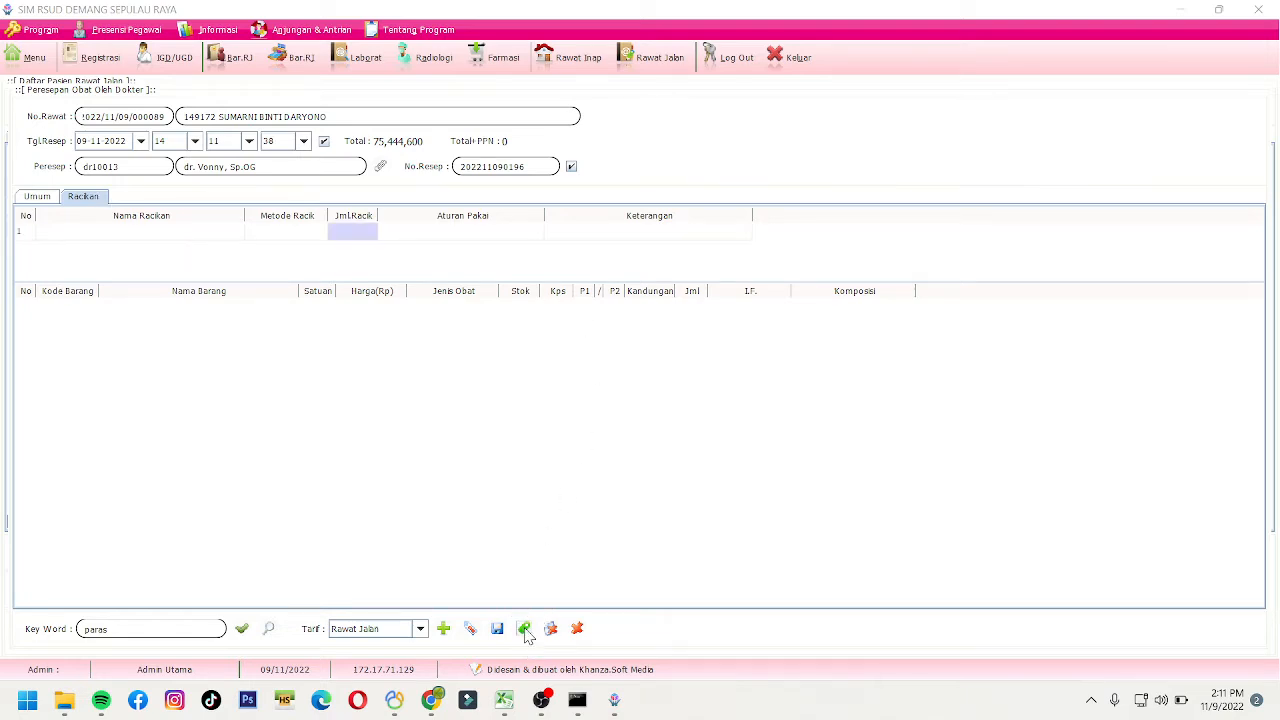
double_click(94, 236)
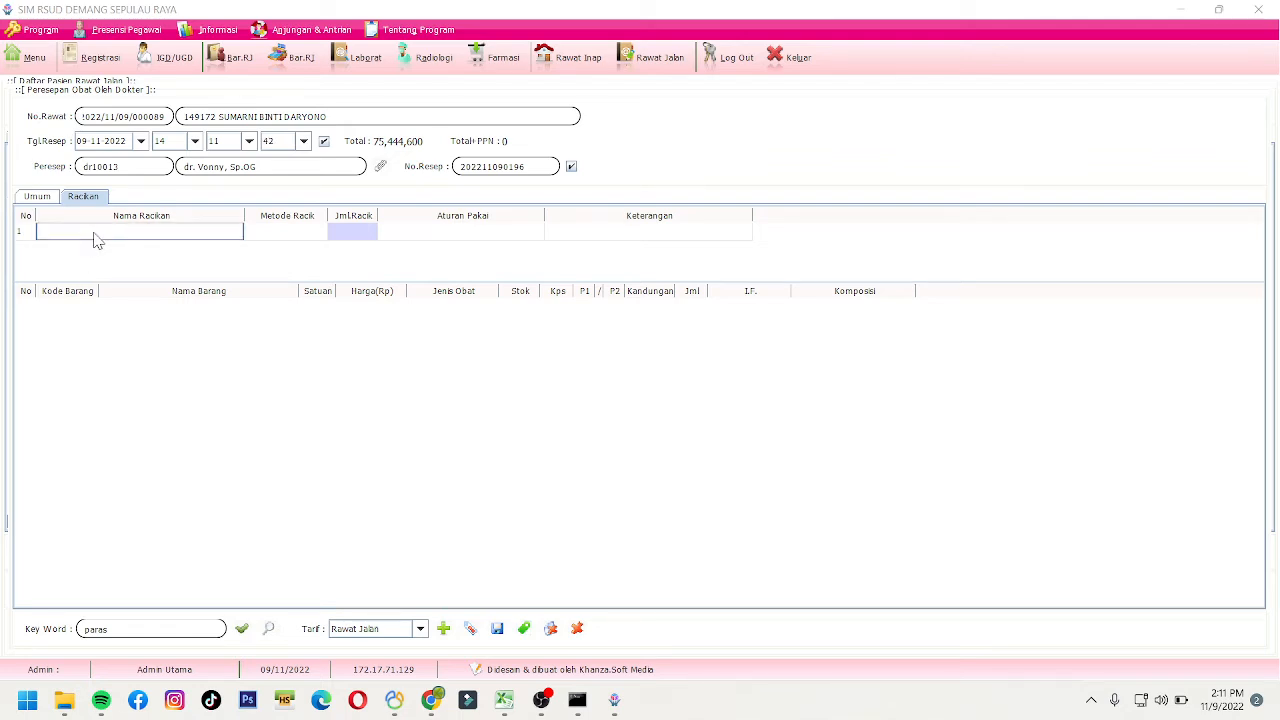
text(sa)
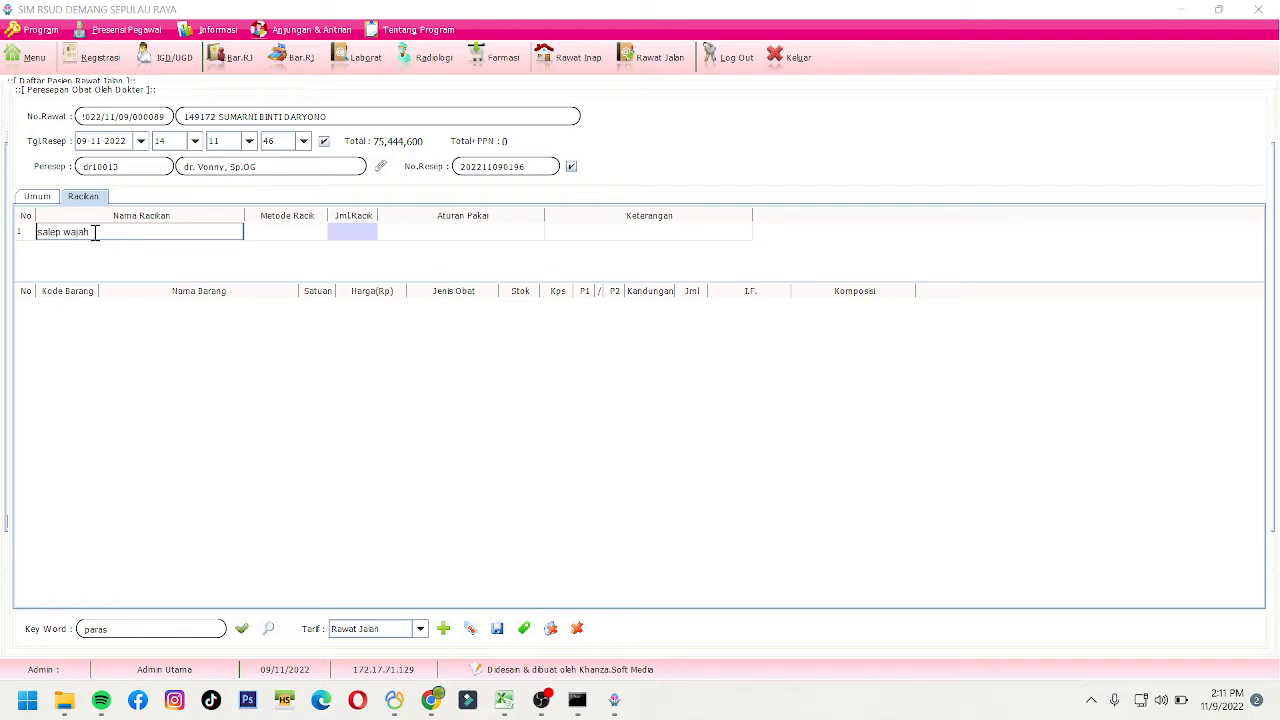
text(lep wajah)
key(Tab)
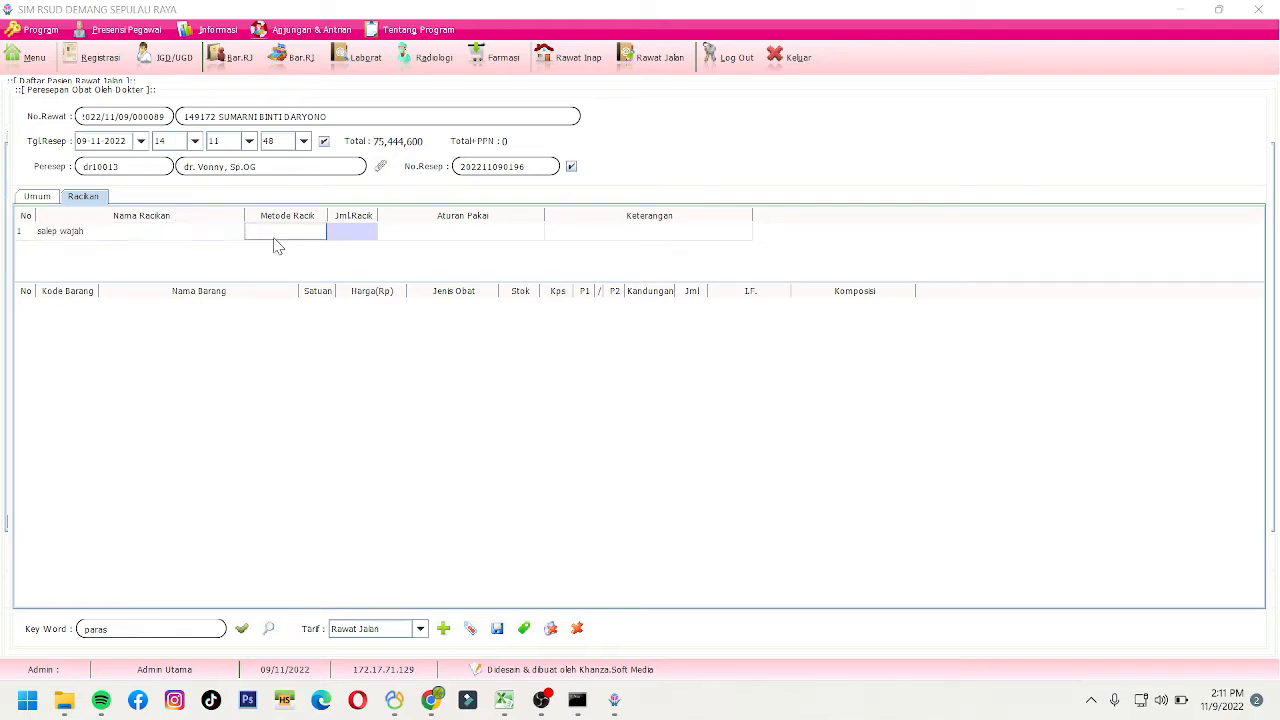
click(233, 235)
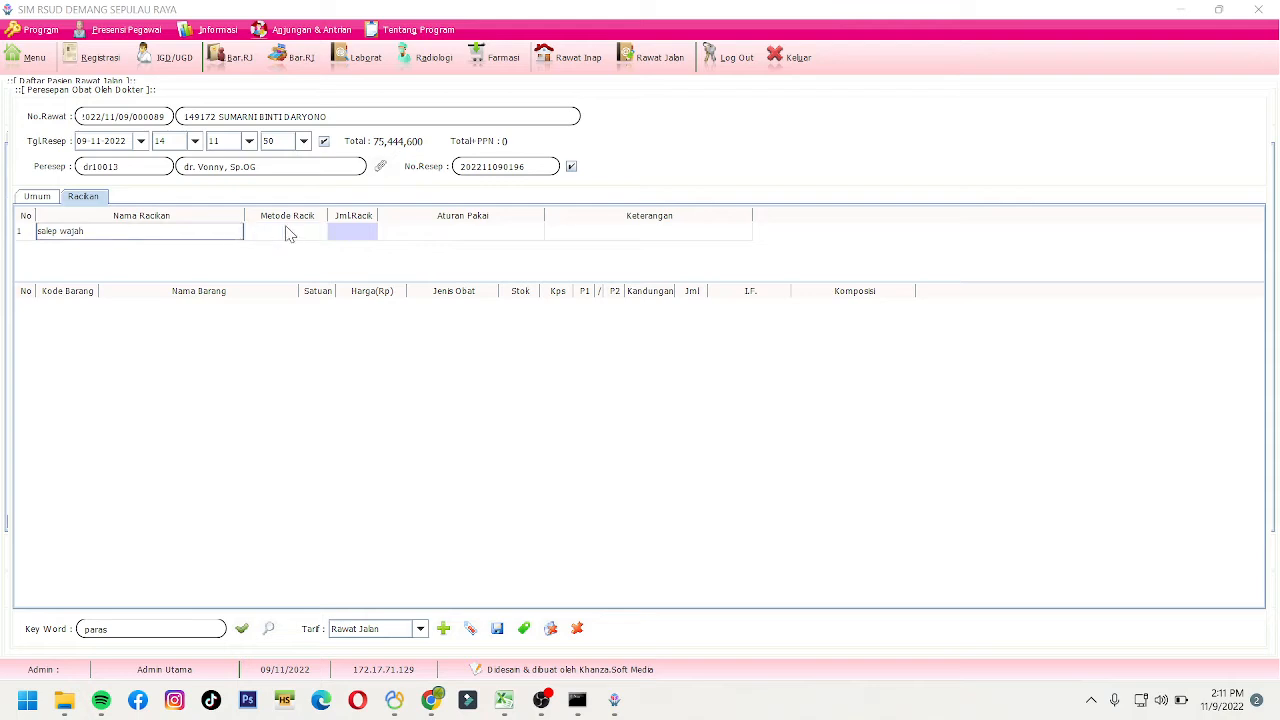
click(292, 237)
- Give salep wajah the Salep/Krim/Gel/Lotion method and Jml.Racik 1, then open its dosage list
double_click(292, 237)
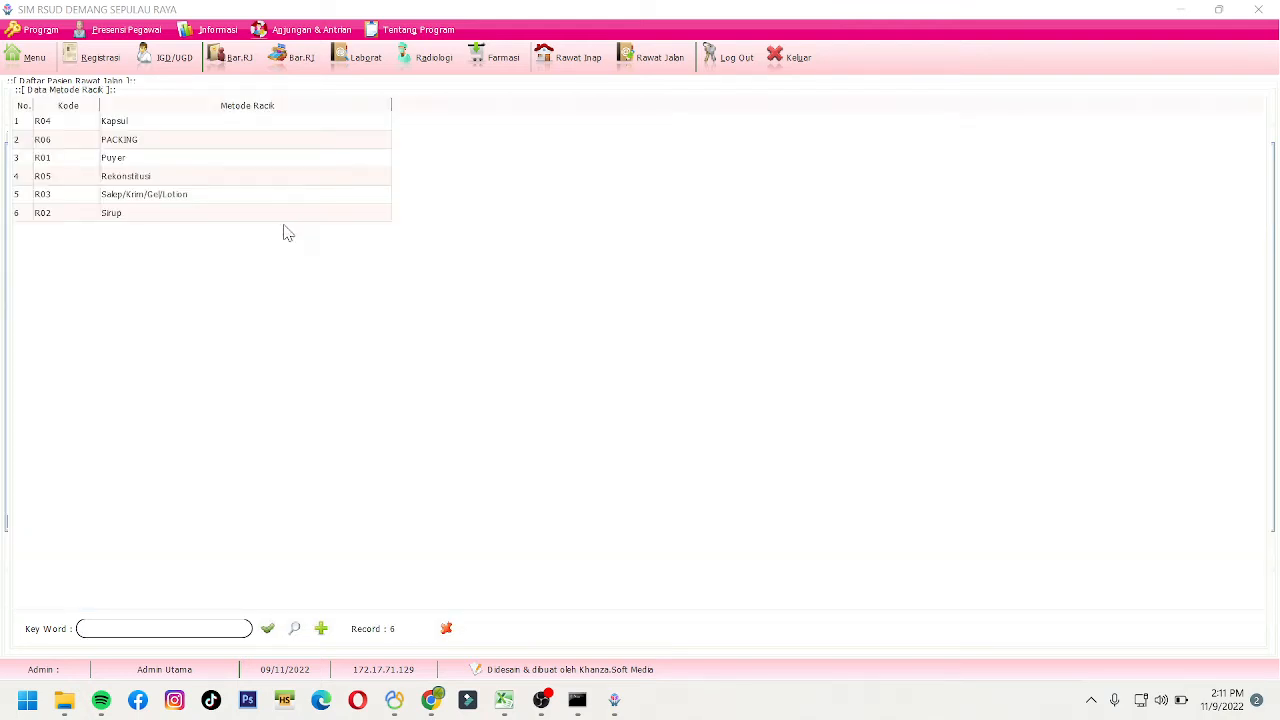
click(227, 203)
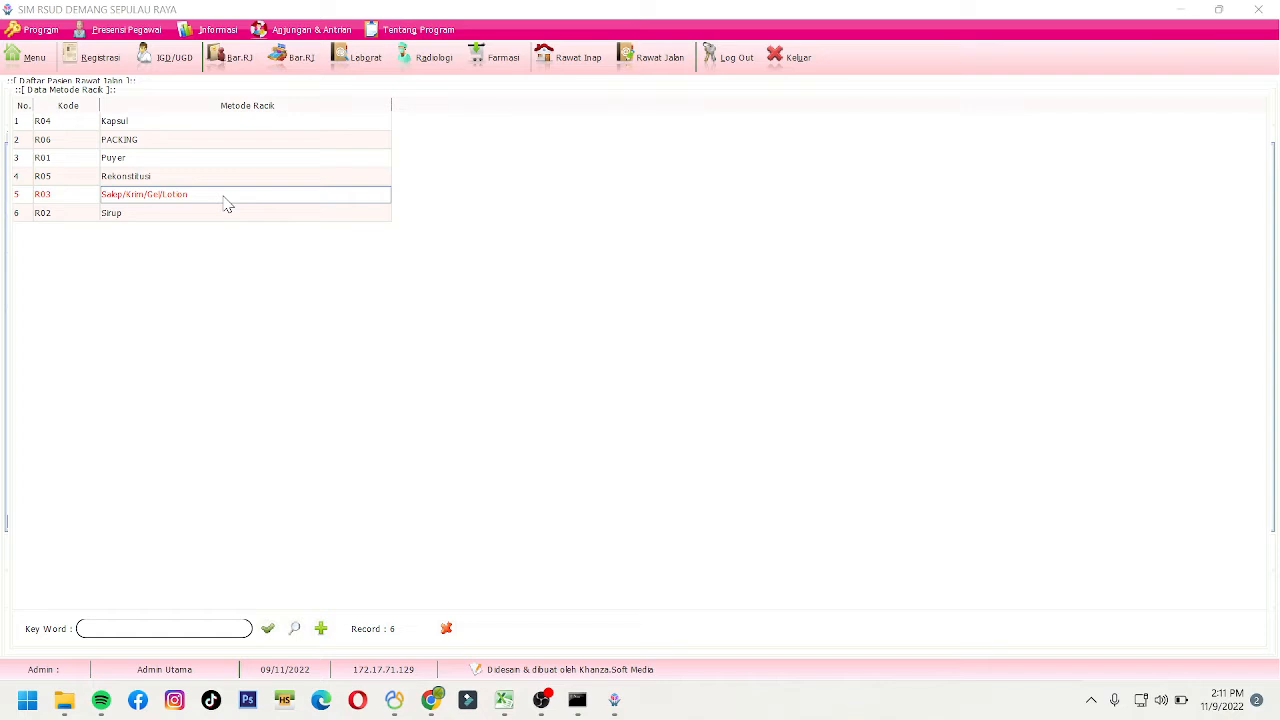
click(237, 123)
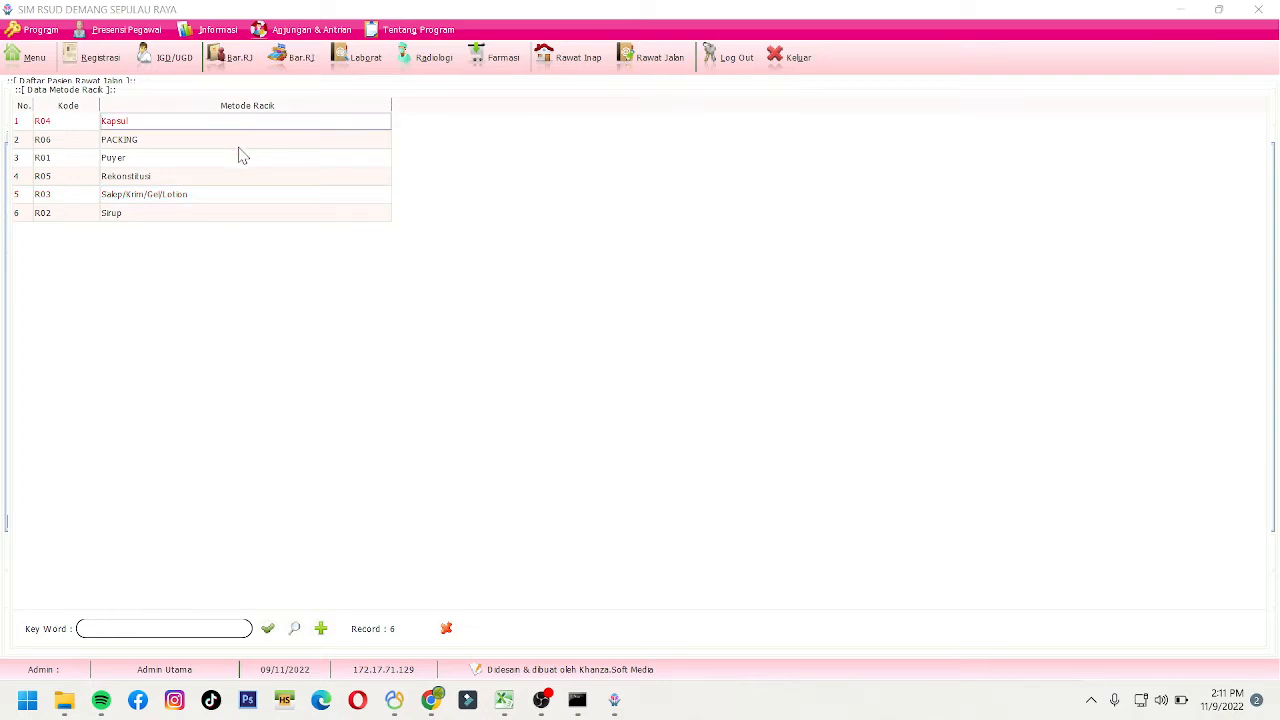
click(241, 160)
click(245, 196)
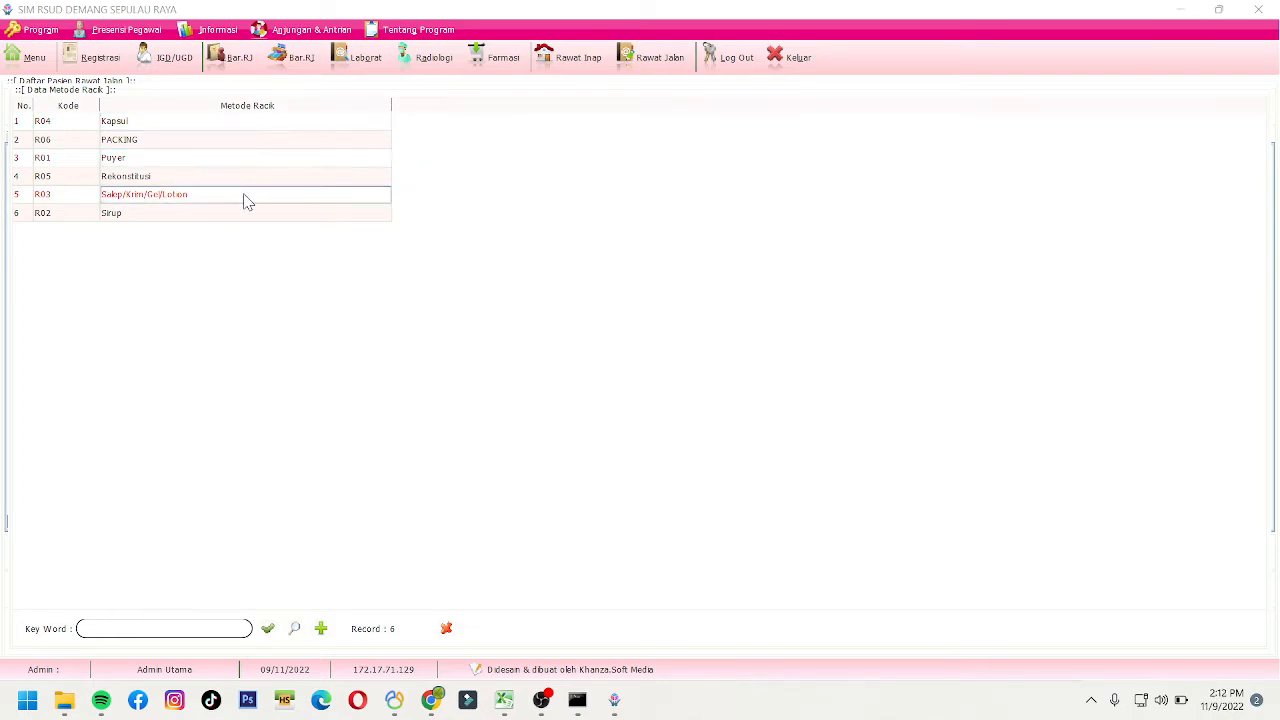
double_click(238, 202)
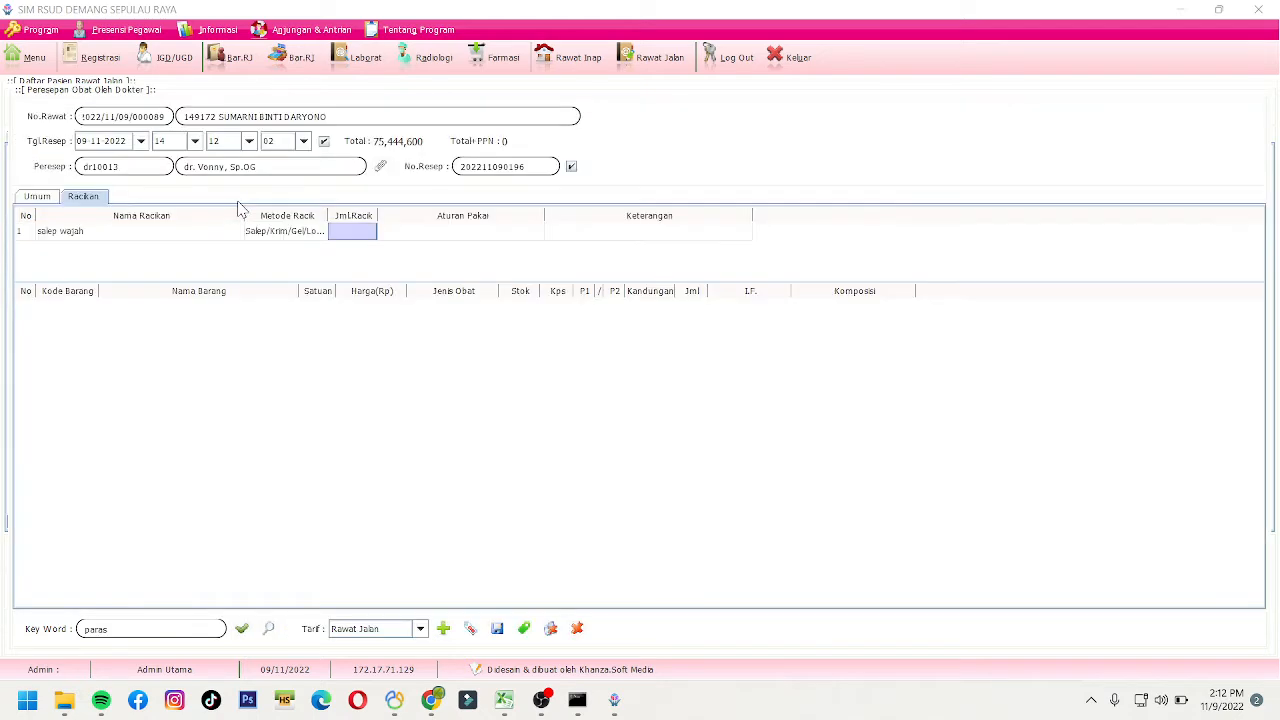
text(1)
click(419, 233)
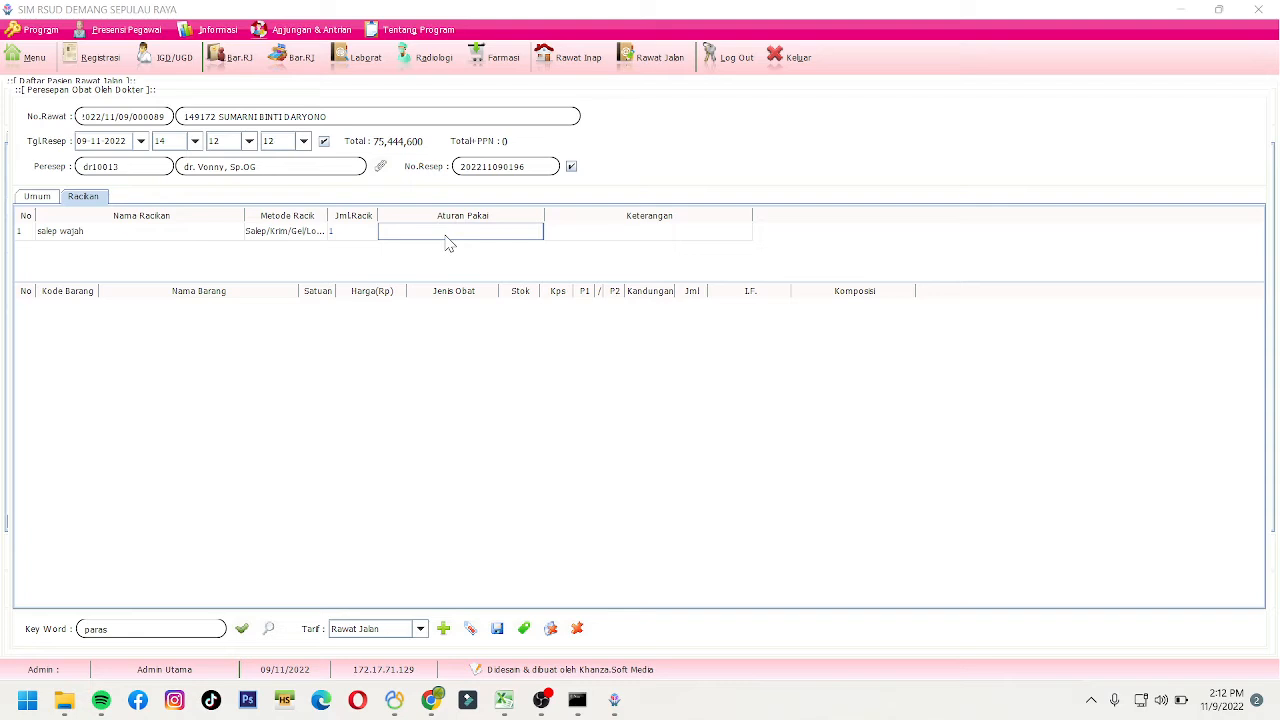
key(Right)
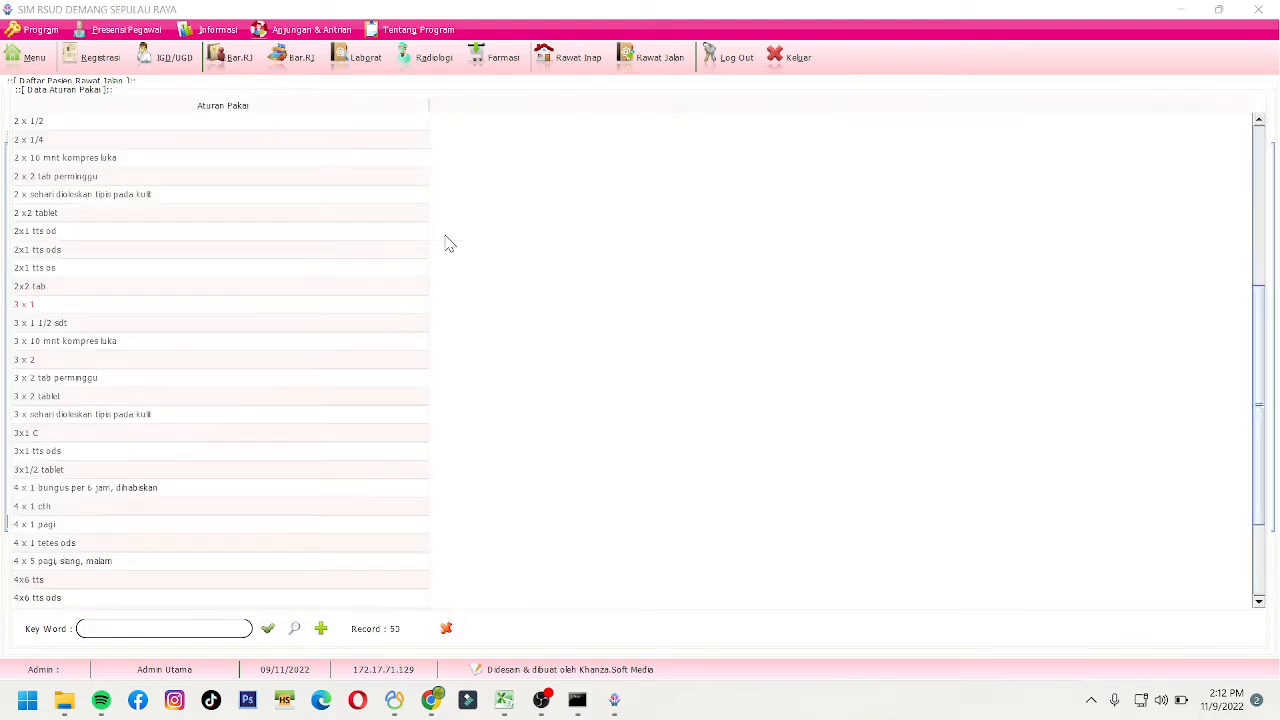
- Choose '2 x sehari dioleskan tipis pada kulit' as salep wajah's usage instruction
click(166, 201)
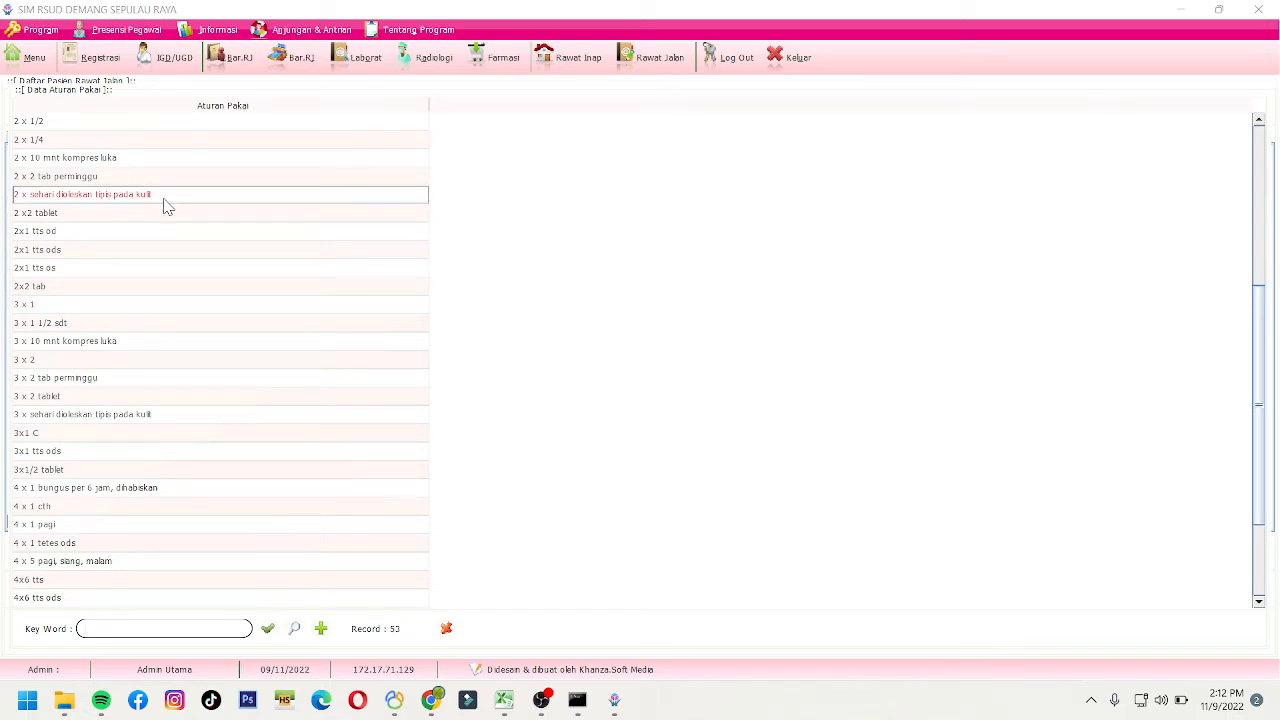
key(space)
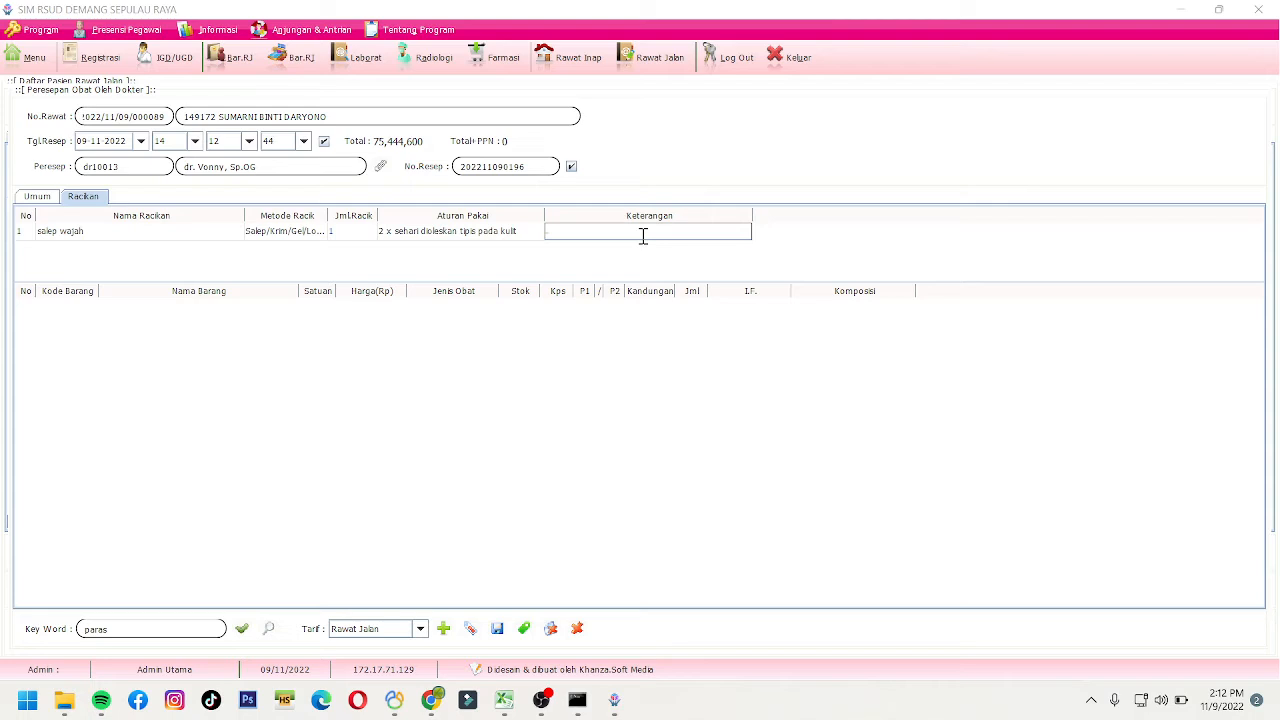
- Search the ingredient list with the keyword 'krim' instead of paracetamol
key(Return)
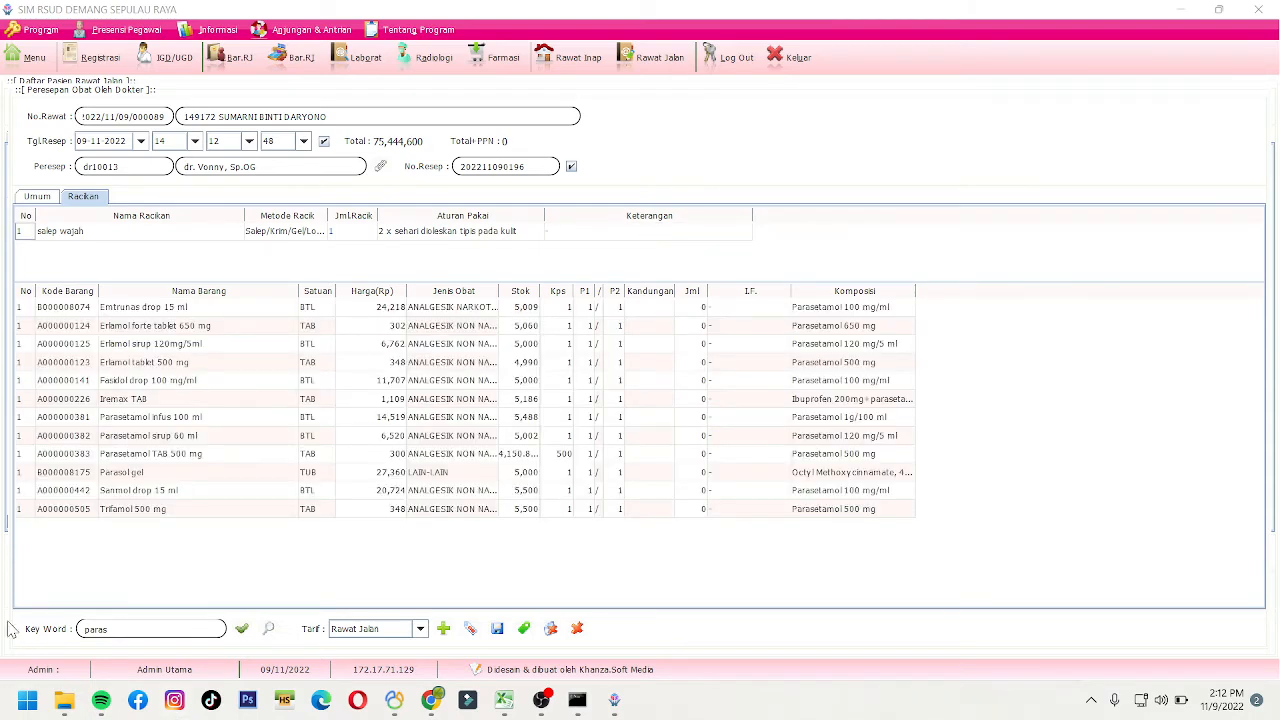
key(BackSpace)
key(BackSpace)
key(BackSpace)
key(BackSpace)
key(BackSpace)
text(krim)
key(Return)
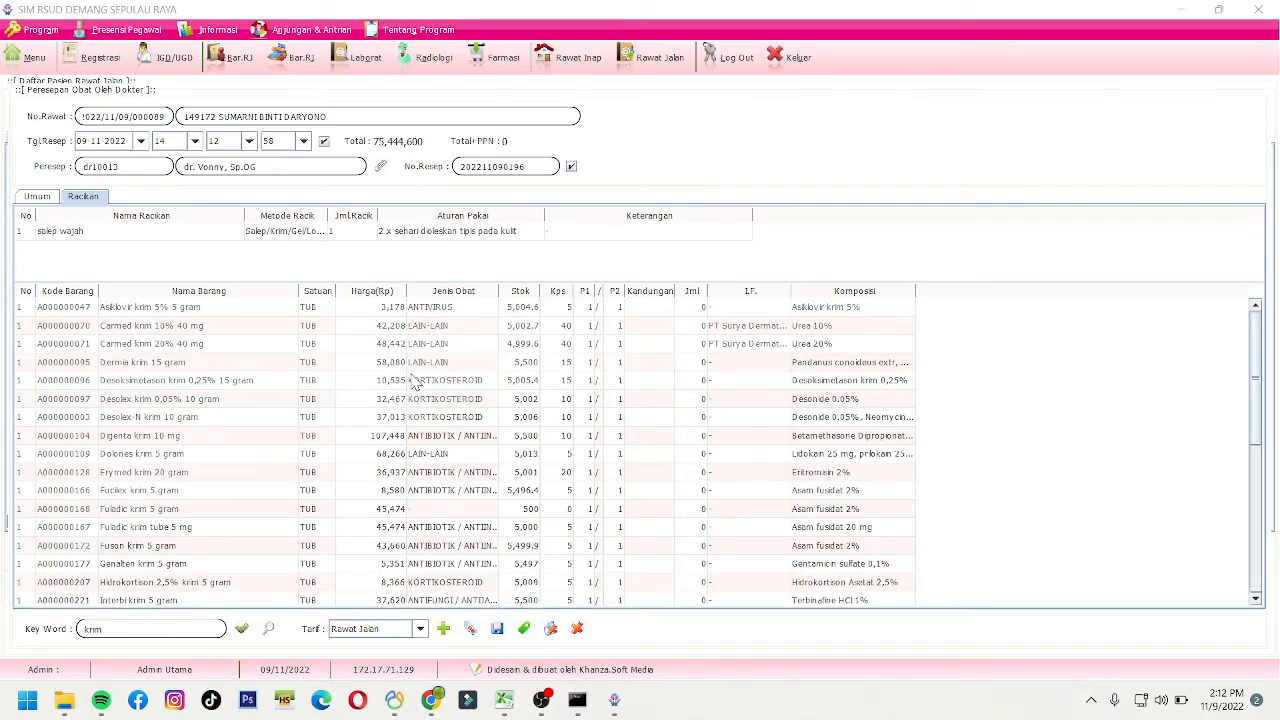
scroll(417, 415, down, 6)
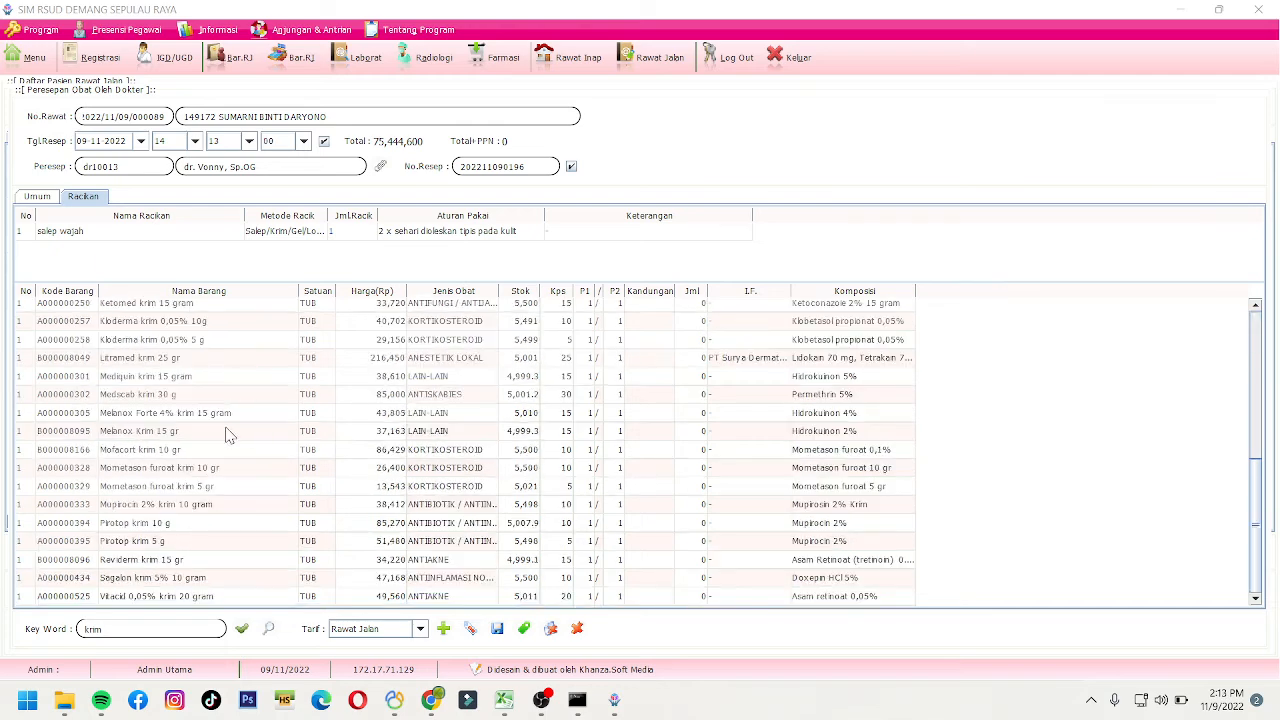
scroll(170, 452, up, 2)
scroll(156, 440, down, 2)
- Select the Melanox Krim 15 gr row and move to its Kandungan cell
click(150, 412)
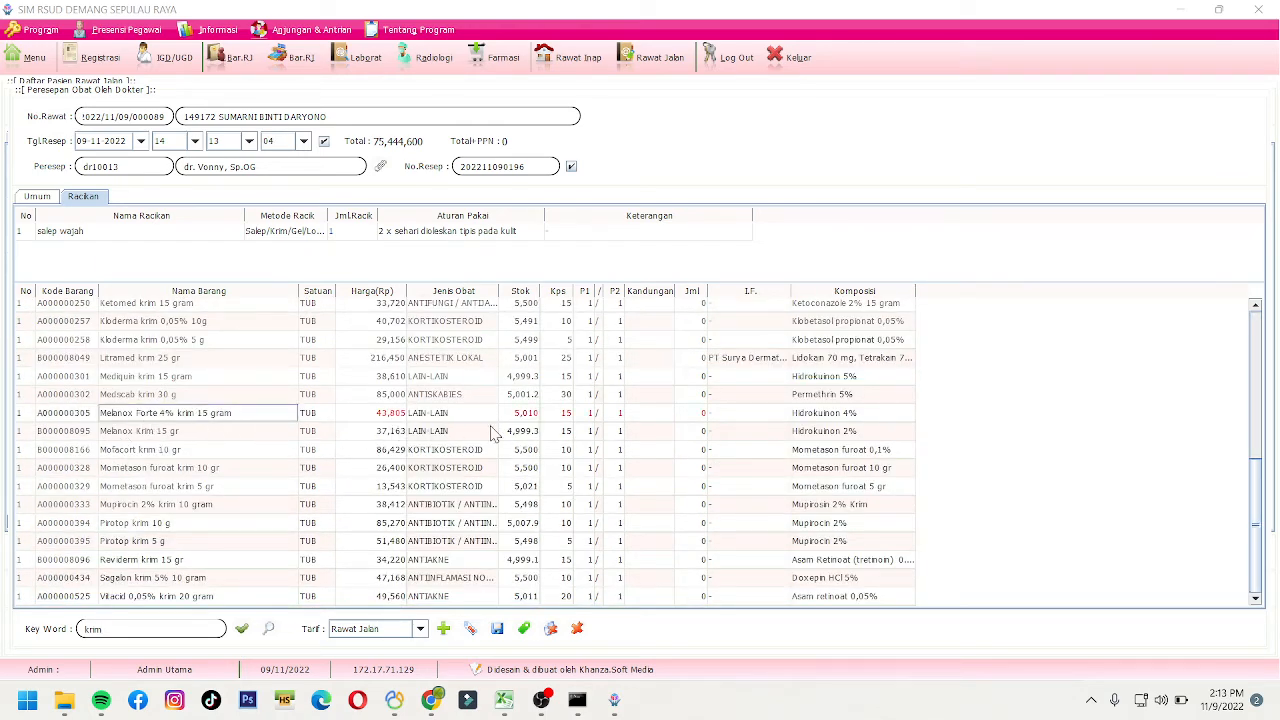
click(631, 415)
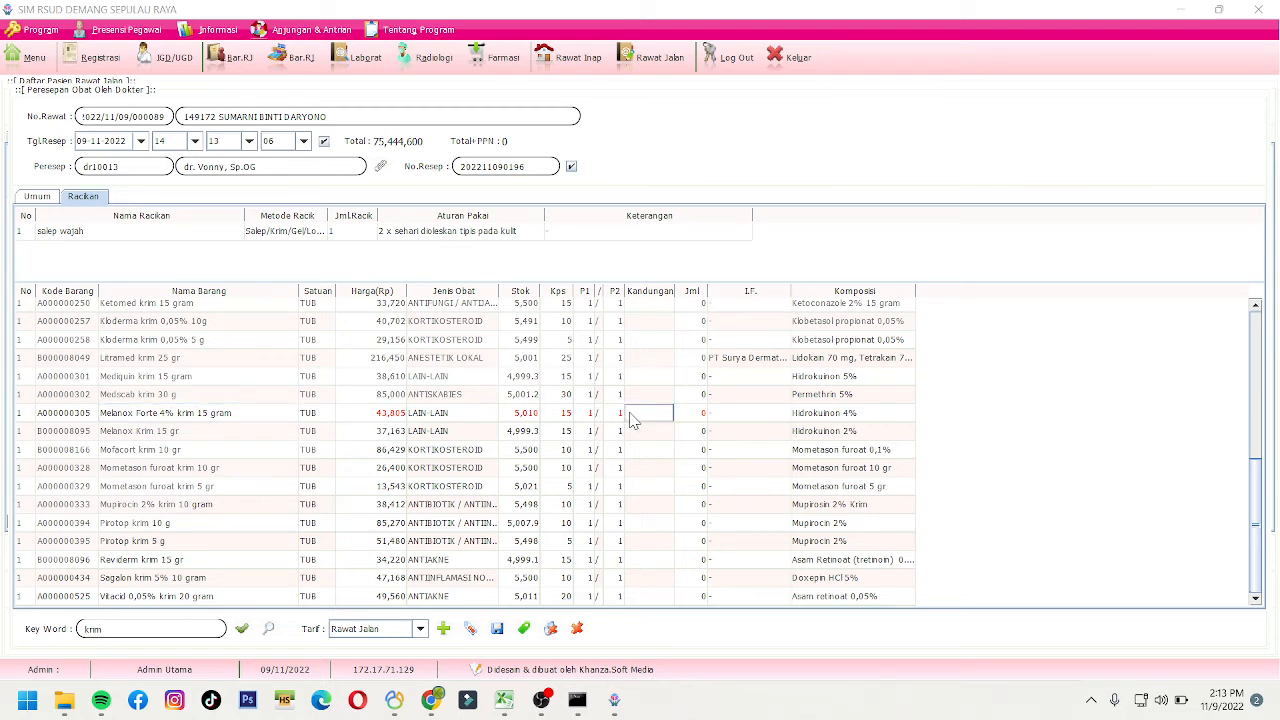
click(155, 395)
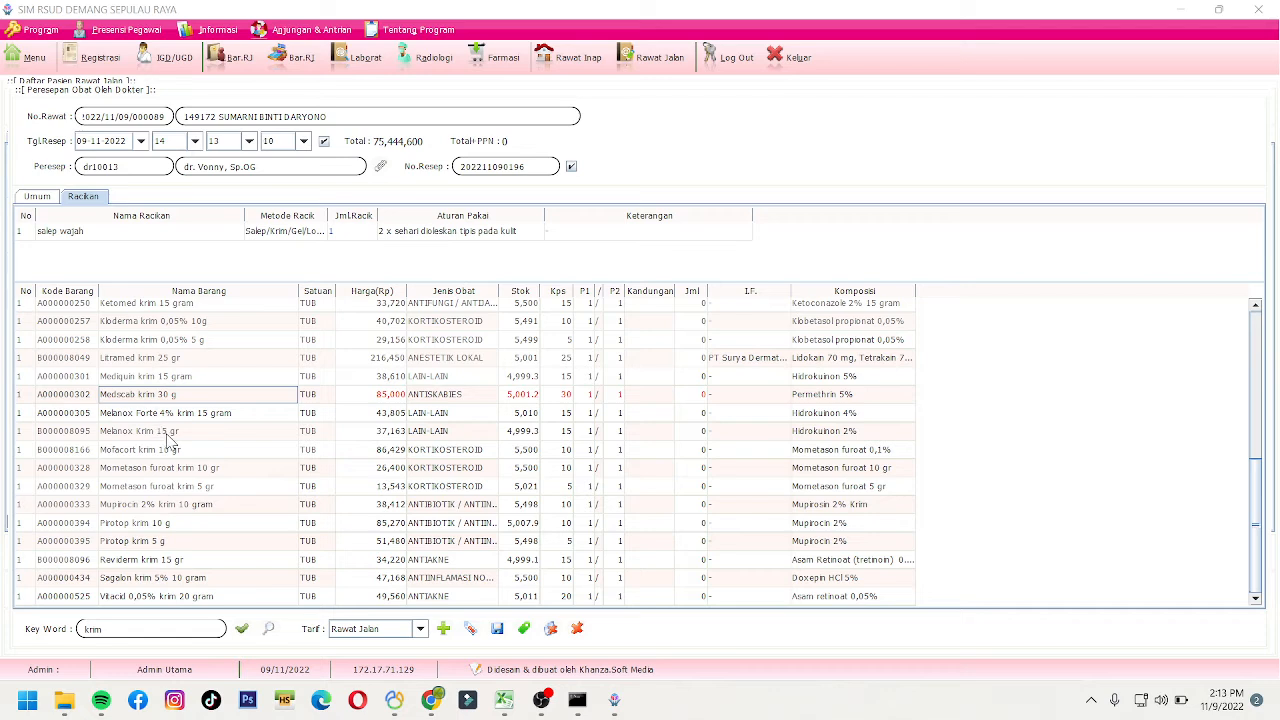
click(170, 432)
click(663, 432)
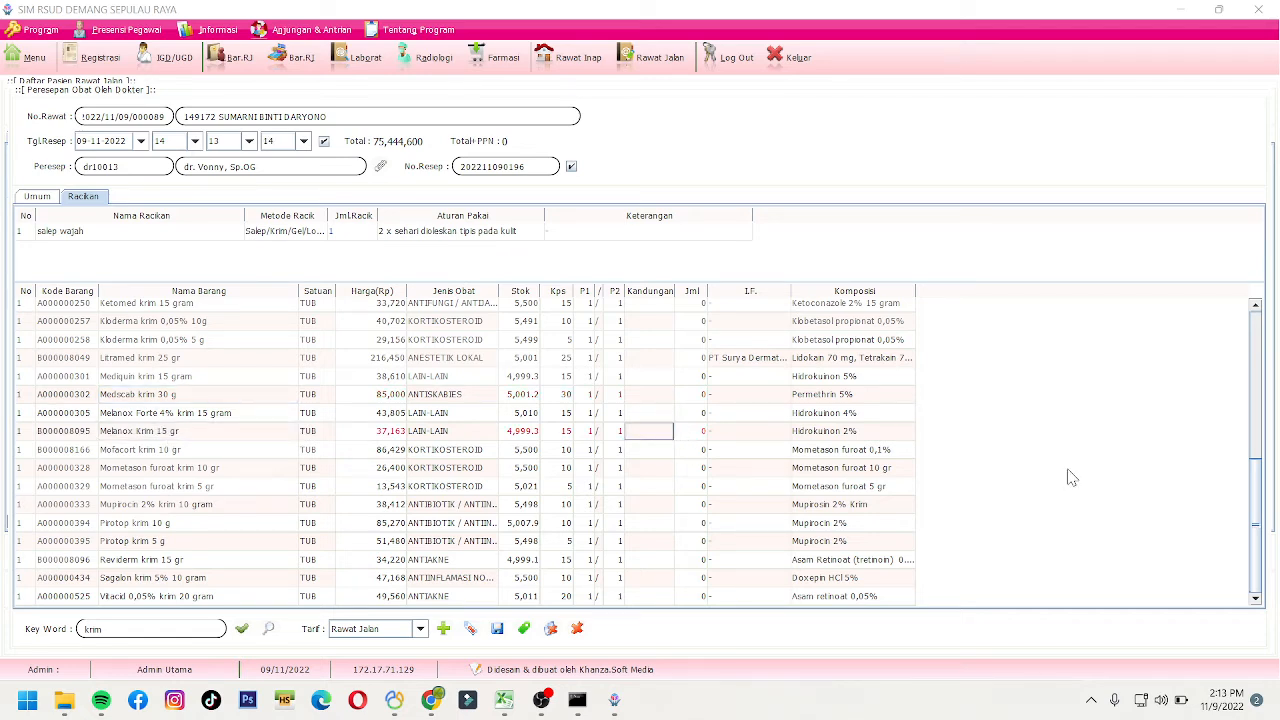
- Set Kandungan to 10 for Melanox Krim 15 gr
text(10)
key(Tab)
key(Left)
double_click(644, 431)
text(g)
key(Return)
key(Up)
key(Right)
key(Left)
key(Down)
double_click(655, 431)
key(BackSpace)
click(699, 432)
- Set Melanox Krim 15 gr quantity to 1 and clear the 'krim' search keyword
click(206, 414)
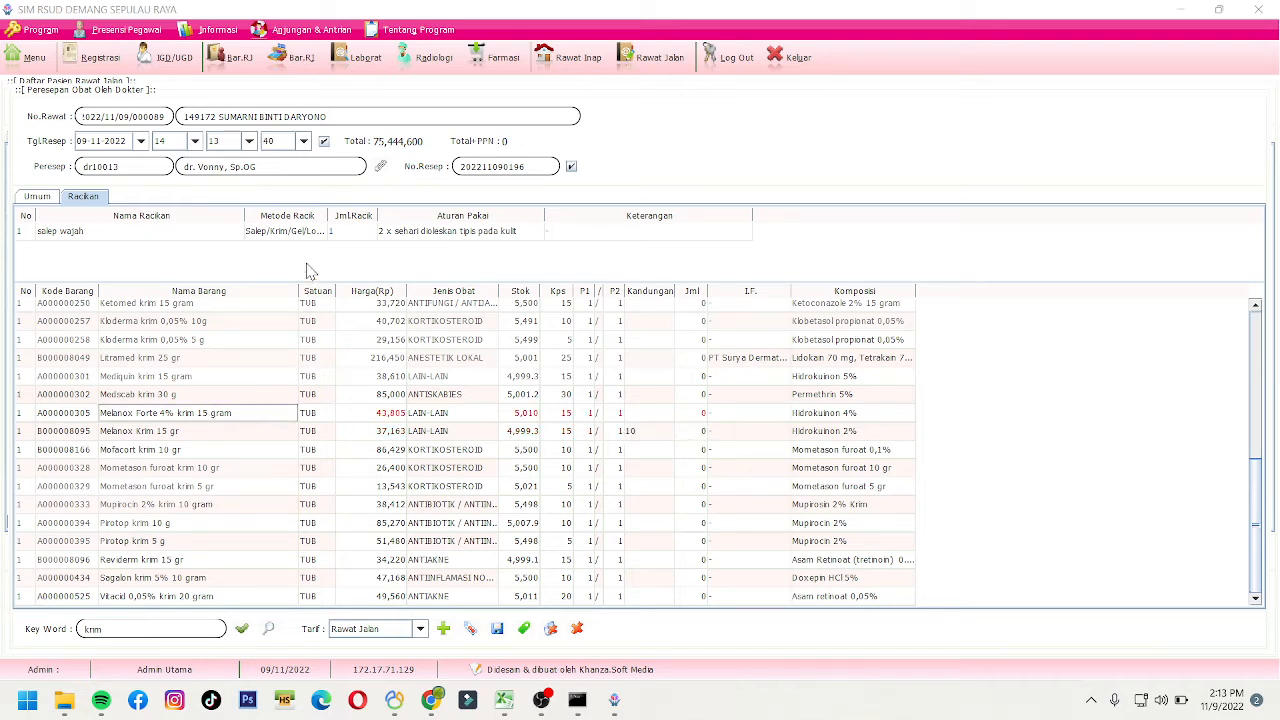
click(692, 437)
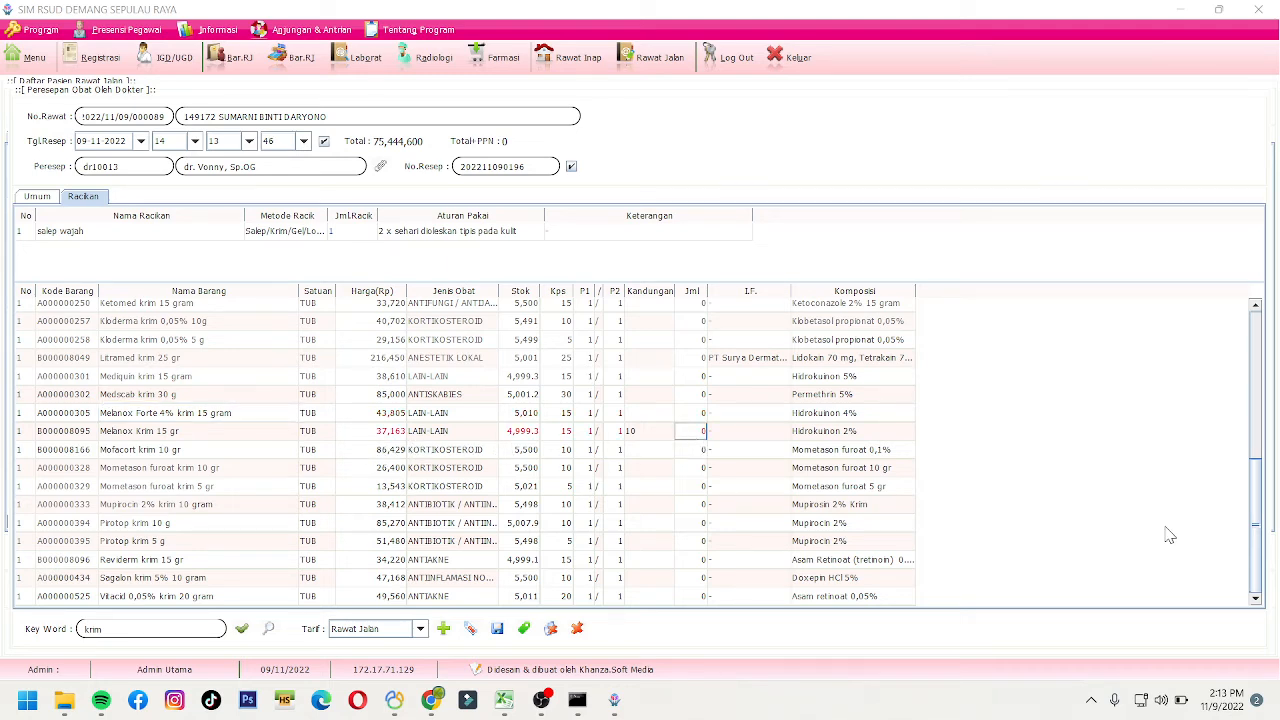
text(1)
key(BackSpace)
key(BackSpace)
key(Return)
click(183, 628)
key(BackSpace)
key(BackSpace)
key(BackSpace)
scroll(181, 597, up, 5)
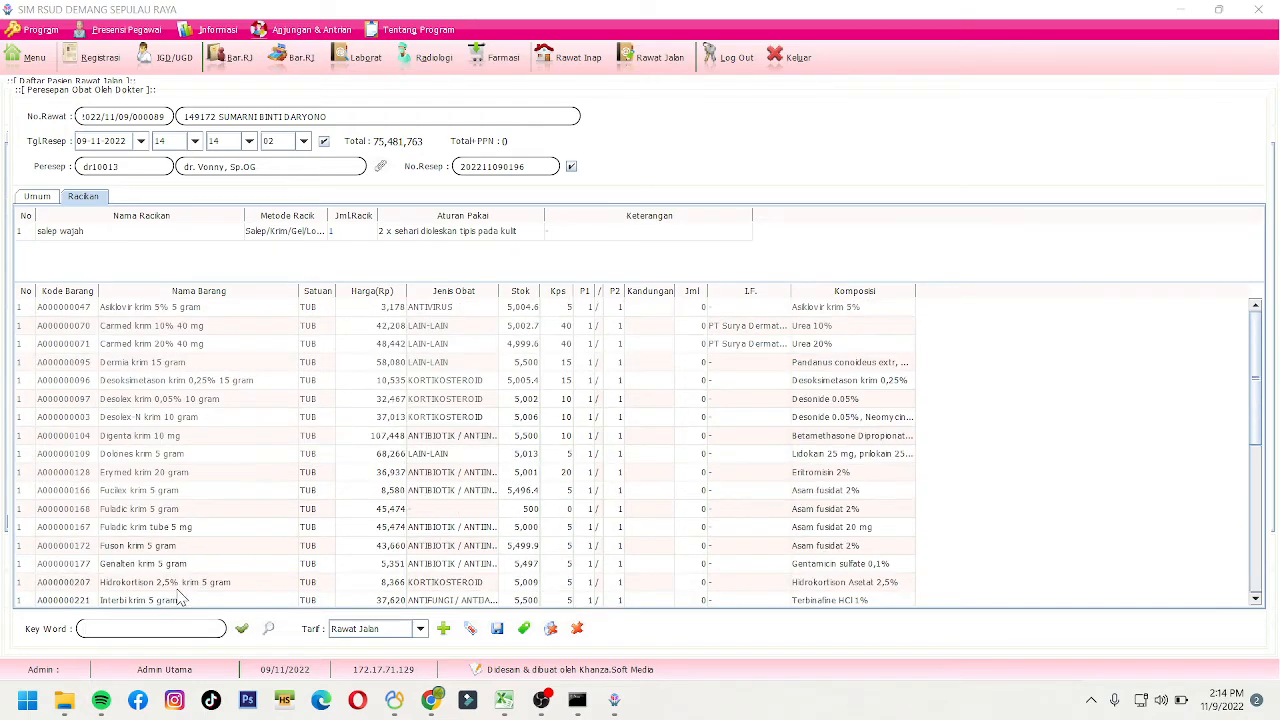
- Search 'klode' and add Kloderma krim 0,05% 10g with Kandungan 5 and quantity 1
scroll(180, 598, down, 5)
text(ode)
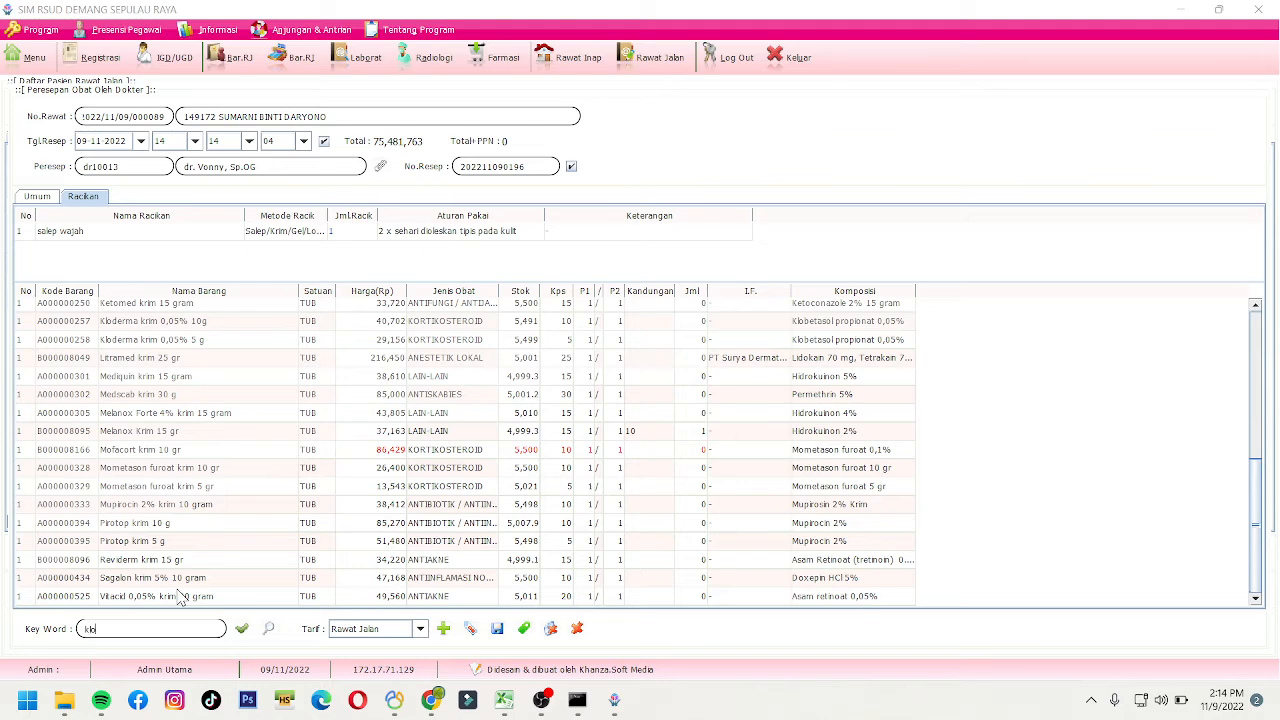
click(208, 327)
click(651, 331)
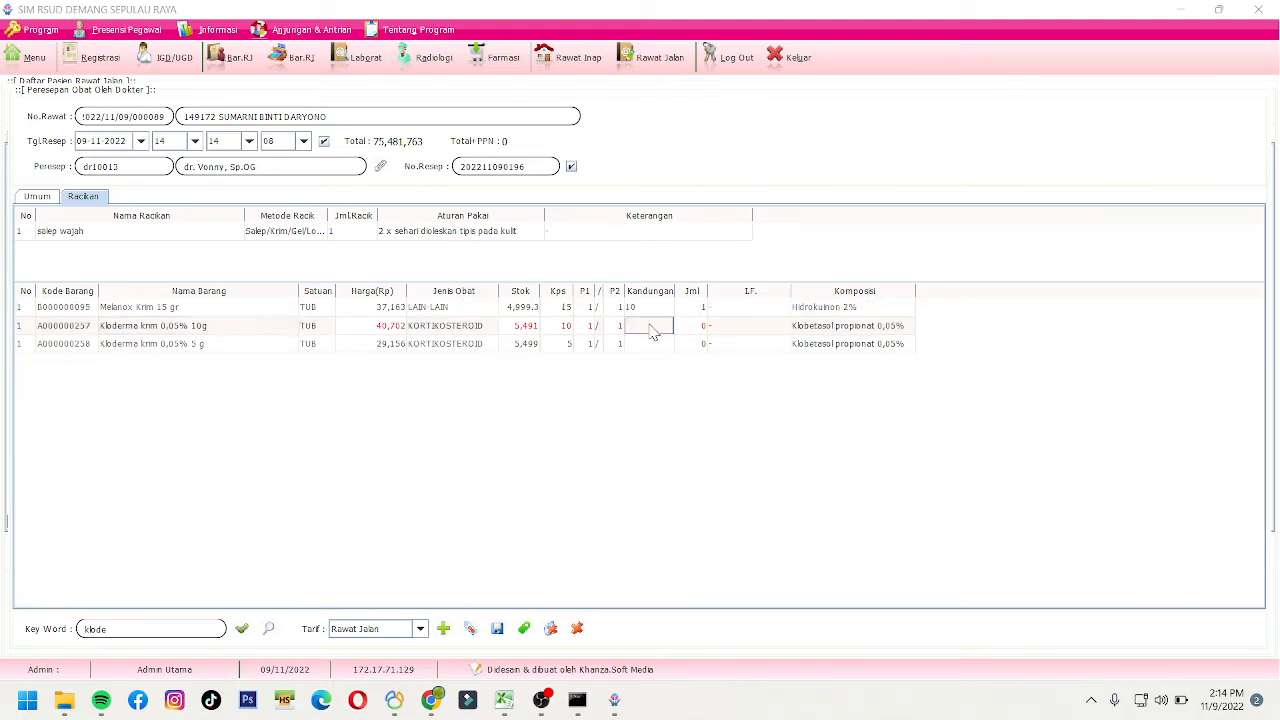
text(5)
key(Tab)
text(1)
key(BackSpace)
key(Return)
- Close the prescription and open Data Tindakan Rawat Jalan for the first patient visit
click(577, 629)
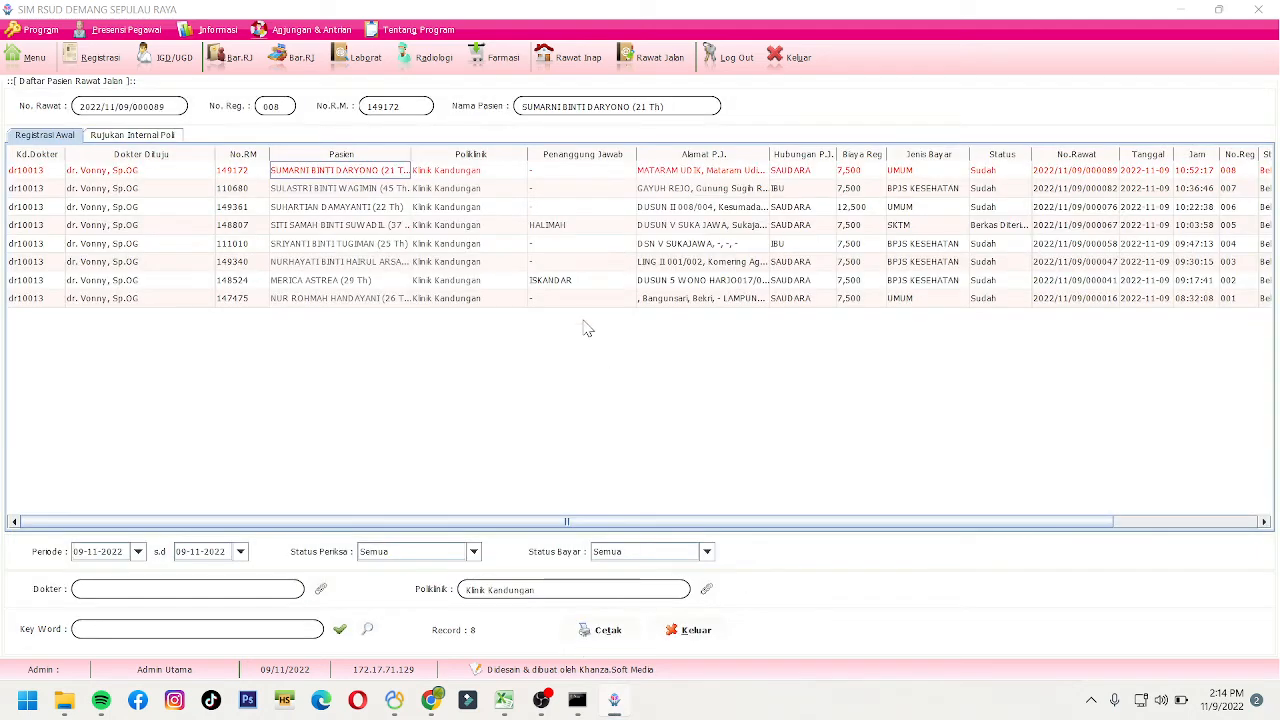
right_click(355, 178)
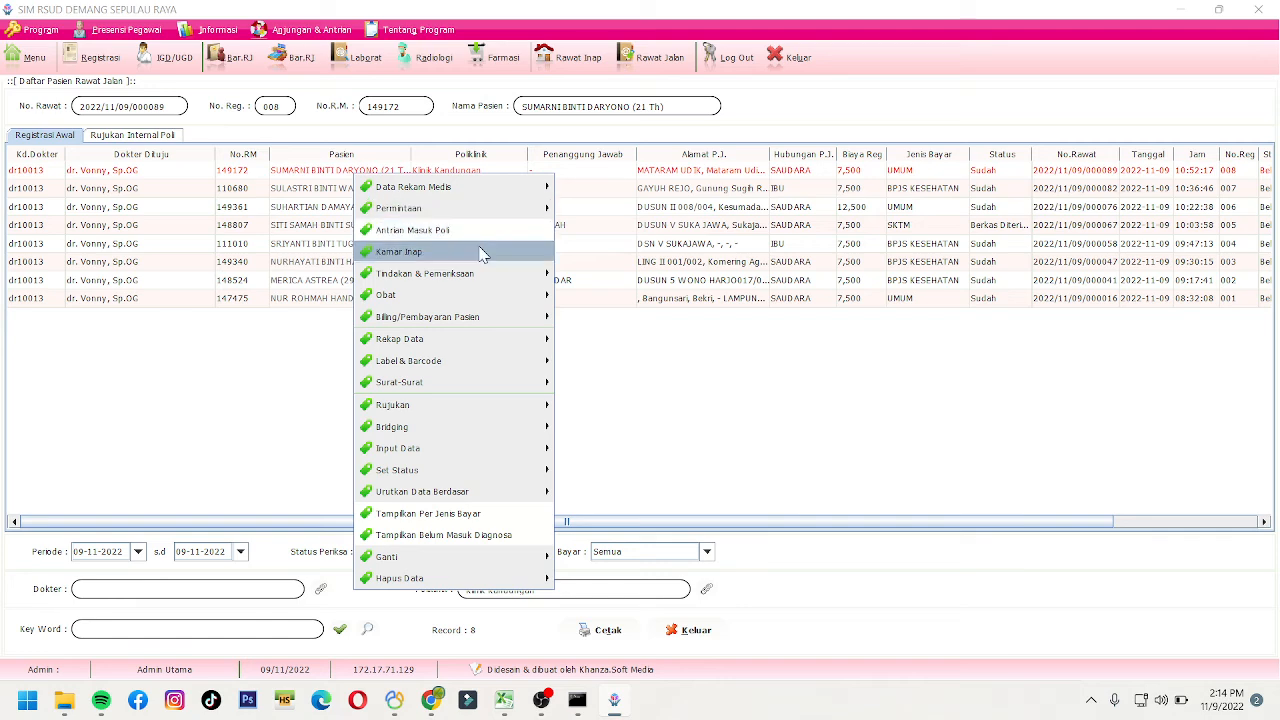
mouse_move(491, 274)
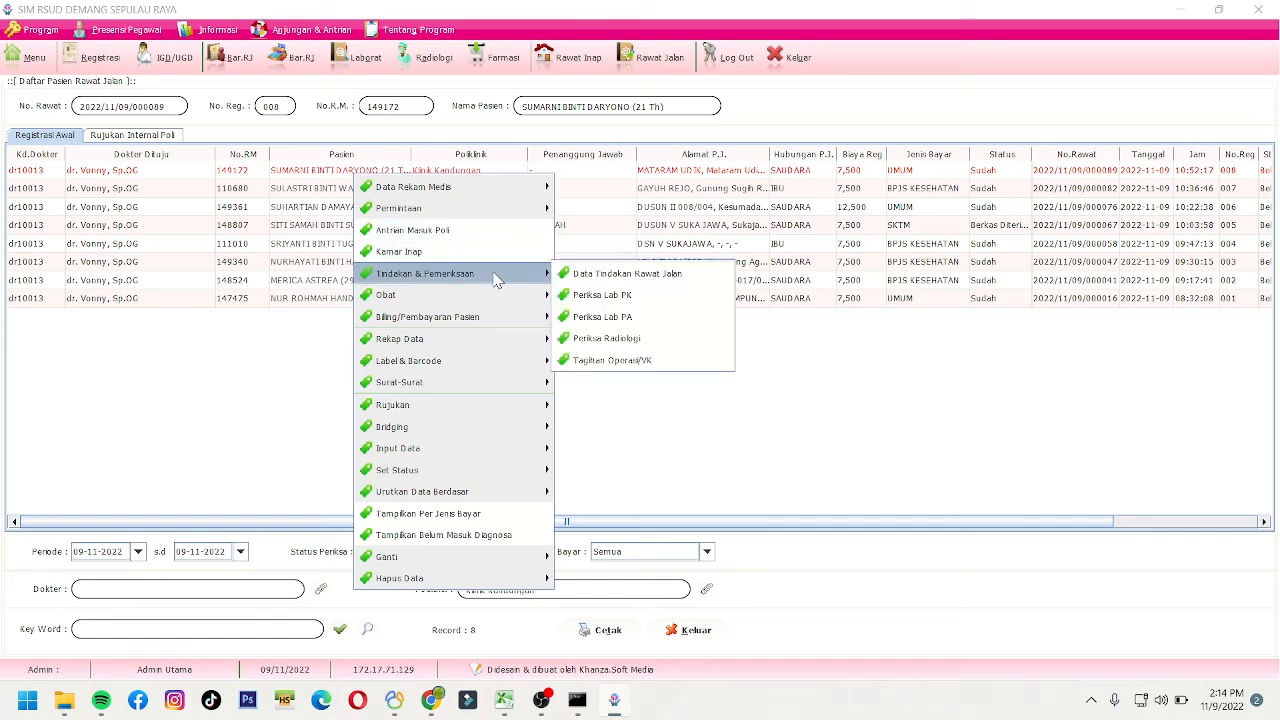
click(600, 279)
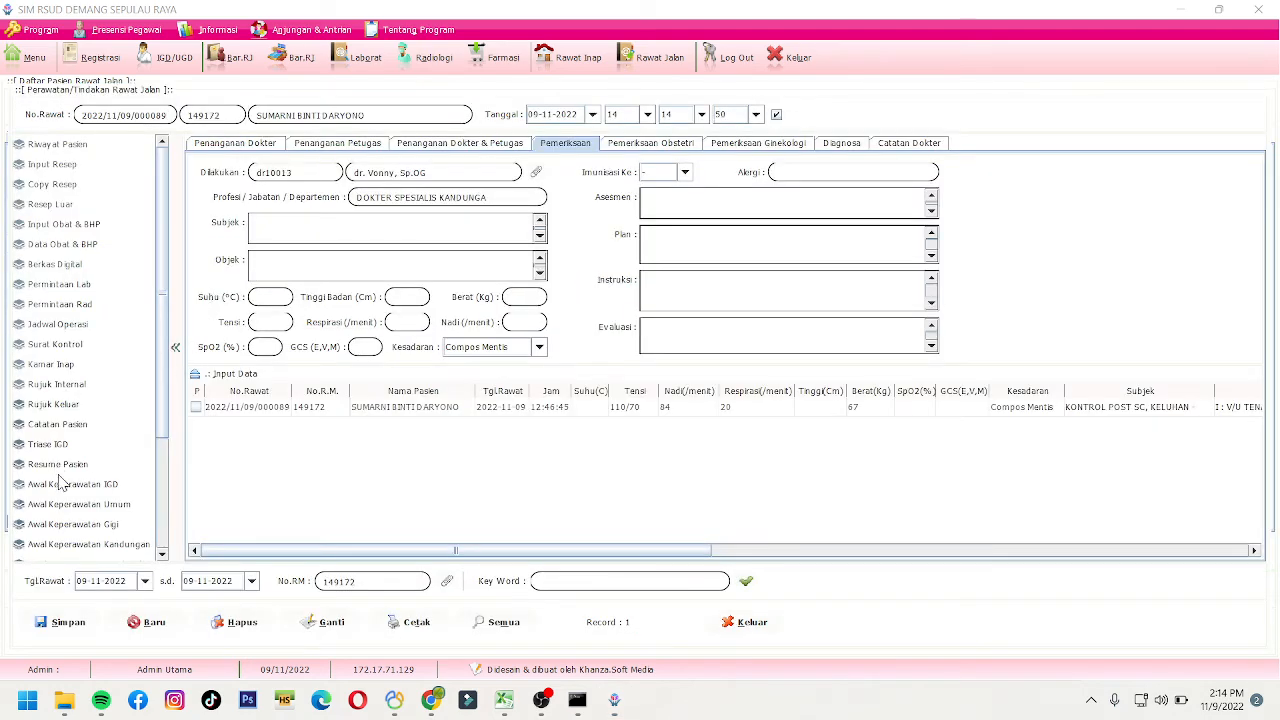
- Open Resume Pasien from the side menu, prefilled with diagnosis Z48 and procedure 88.79
scroll(85, 490, down, 5)
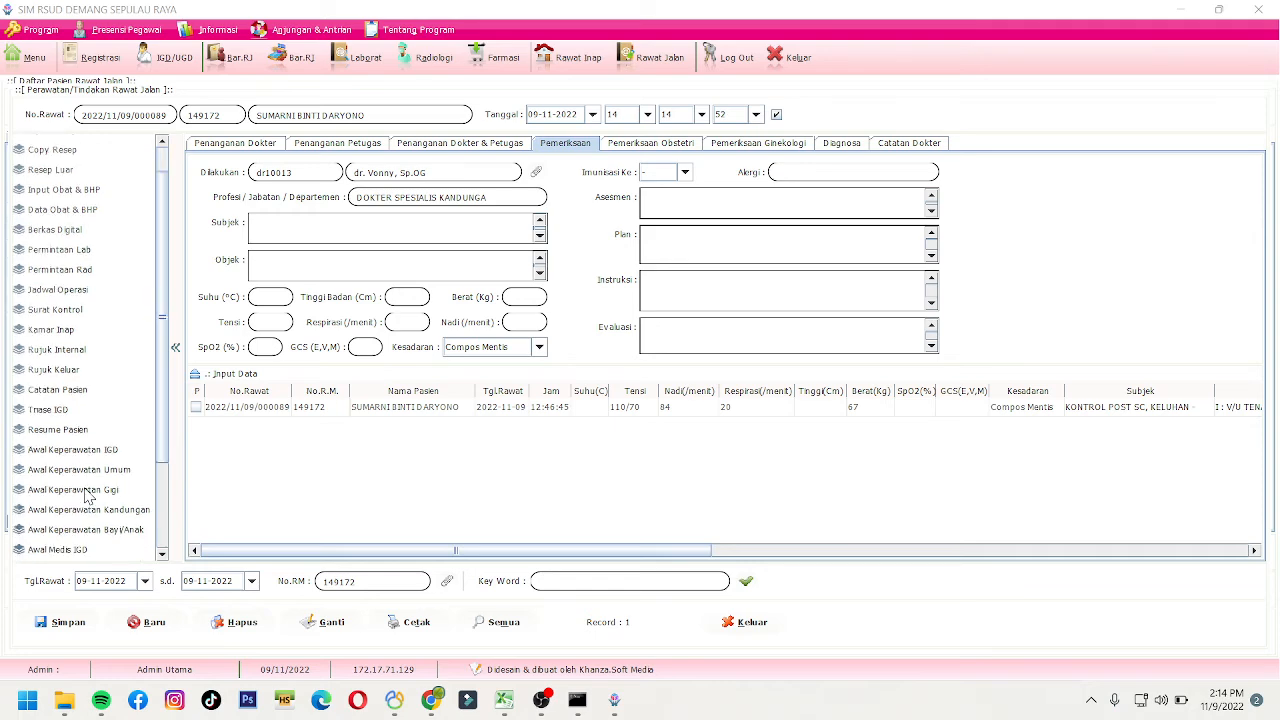
scroll(85, 483, down, 1)
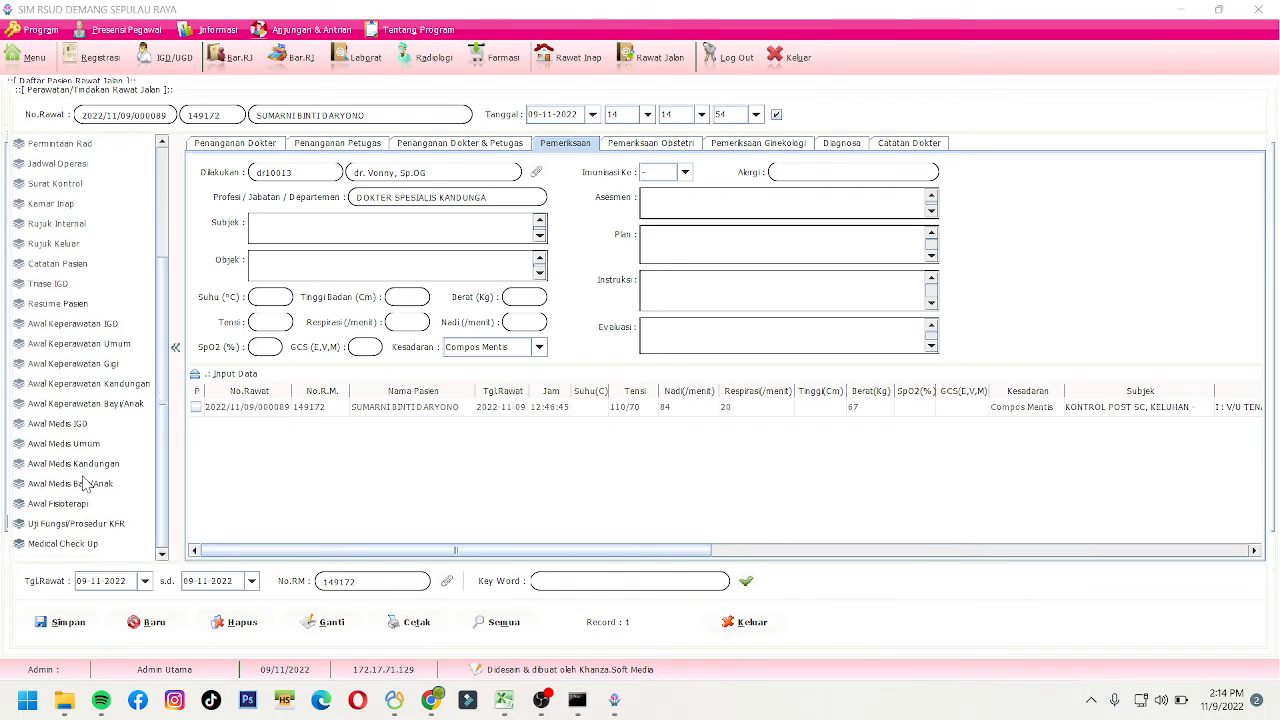
scroll(85, 484, up, 3)
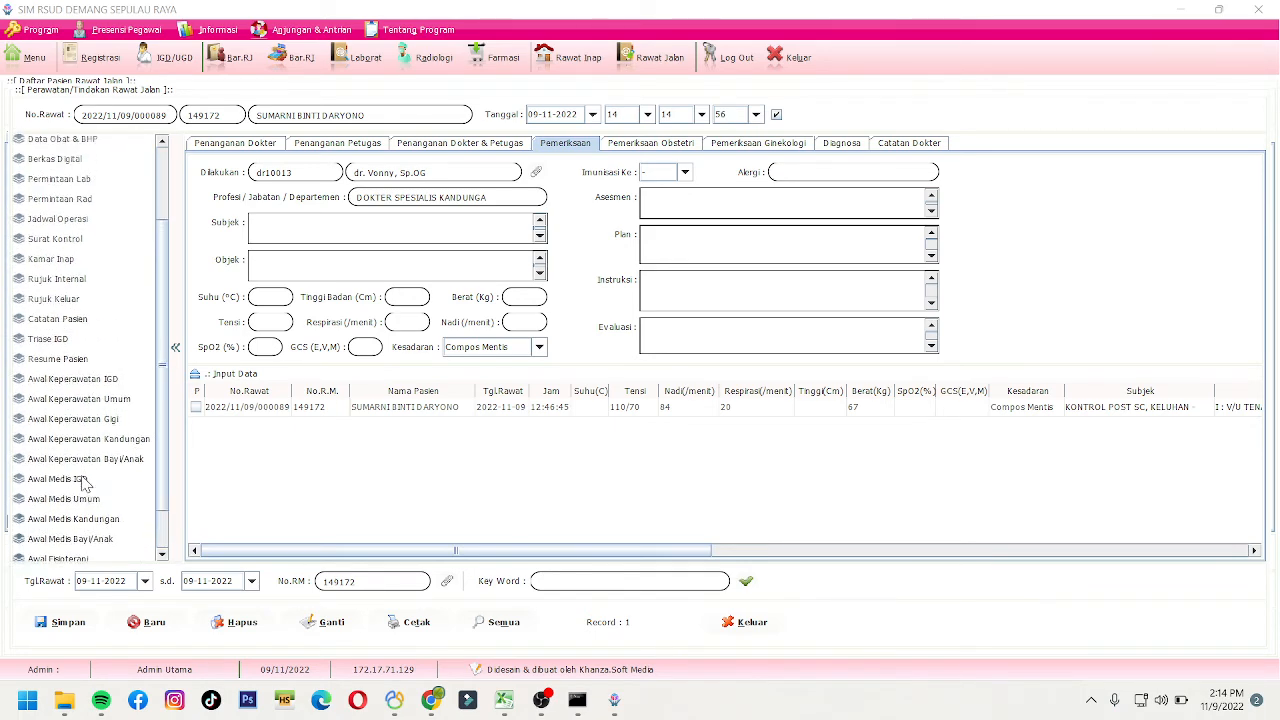
scroll(85, 484, up, 1)
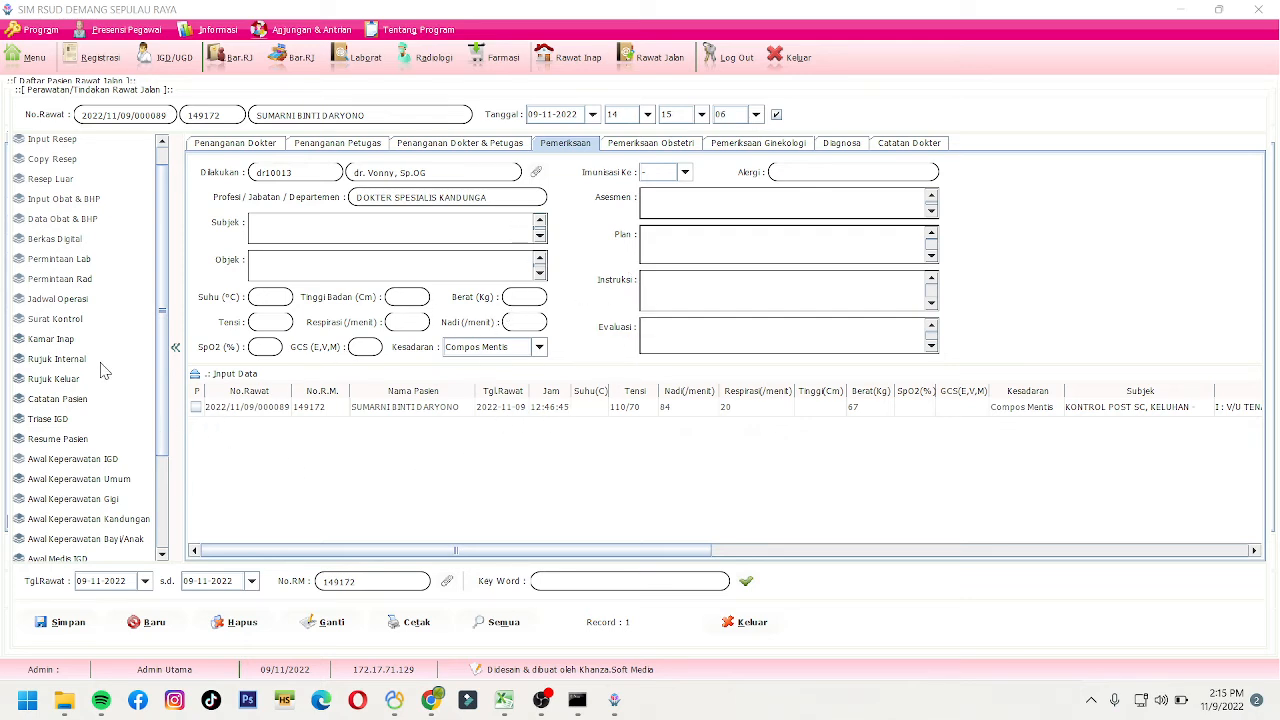
click(60, 440)
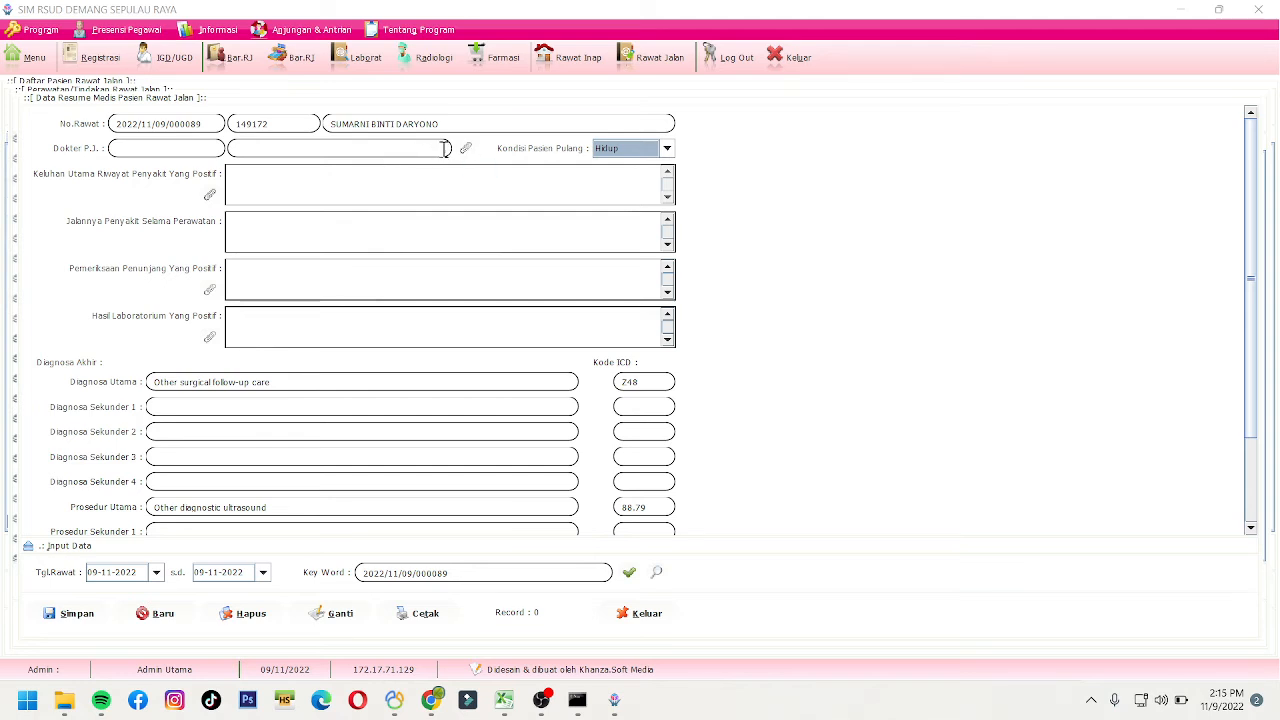
- Fill the main complaint with KONTROL POST SC and check the empty radiology and lab histories
click(210, 196)
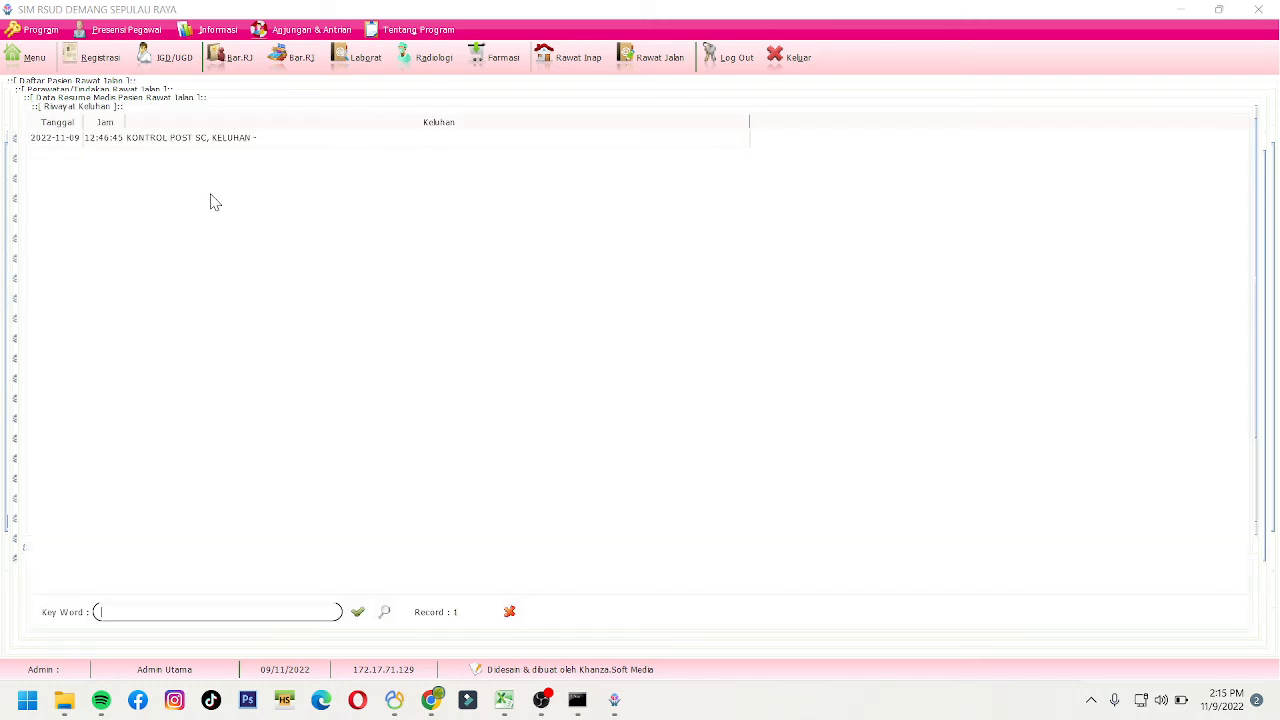
click(222, 143)
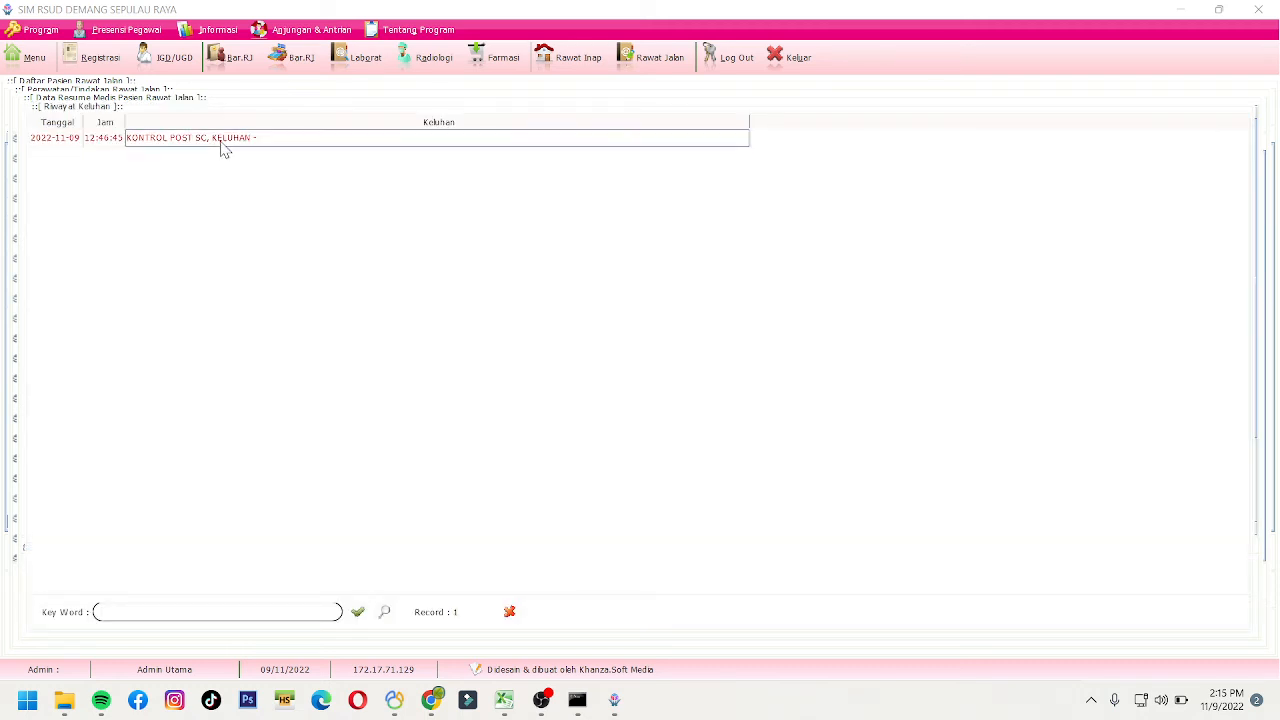
click(509, 611)
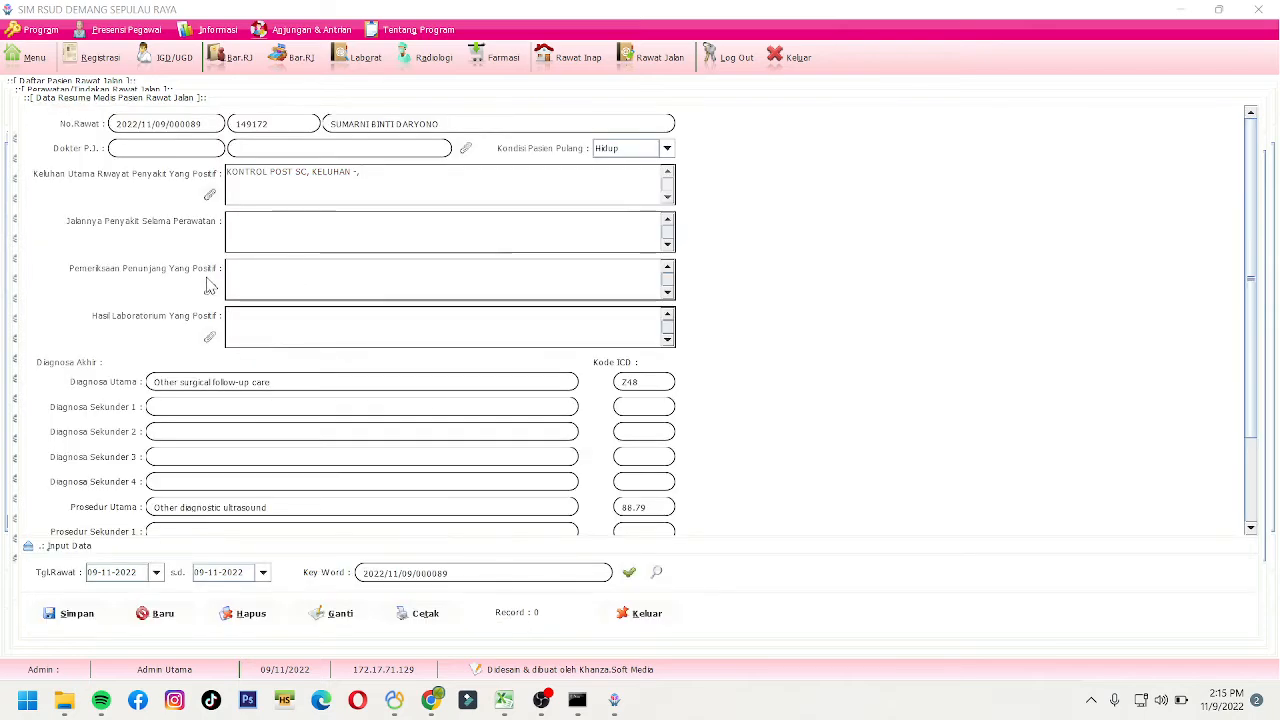
click(210, 288)
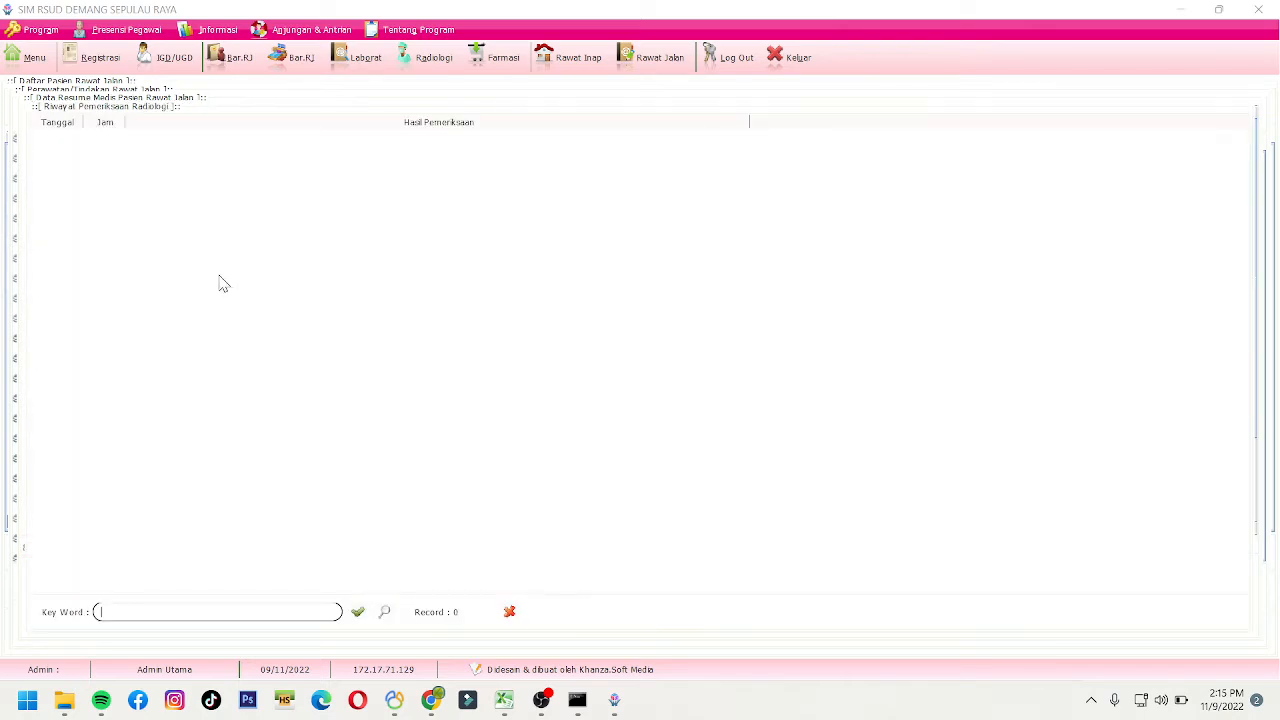
click(509, 612)
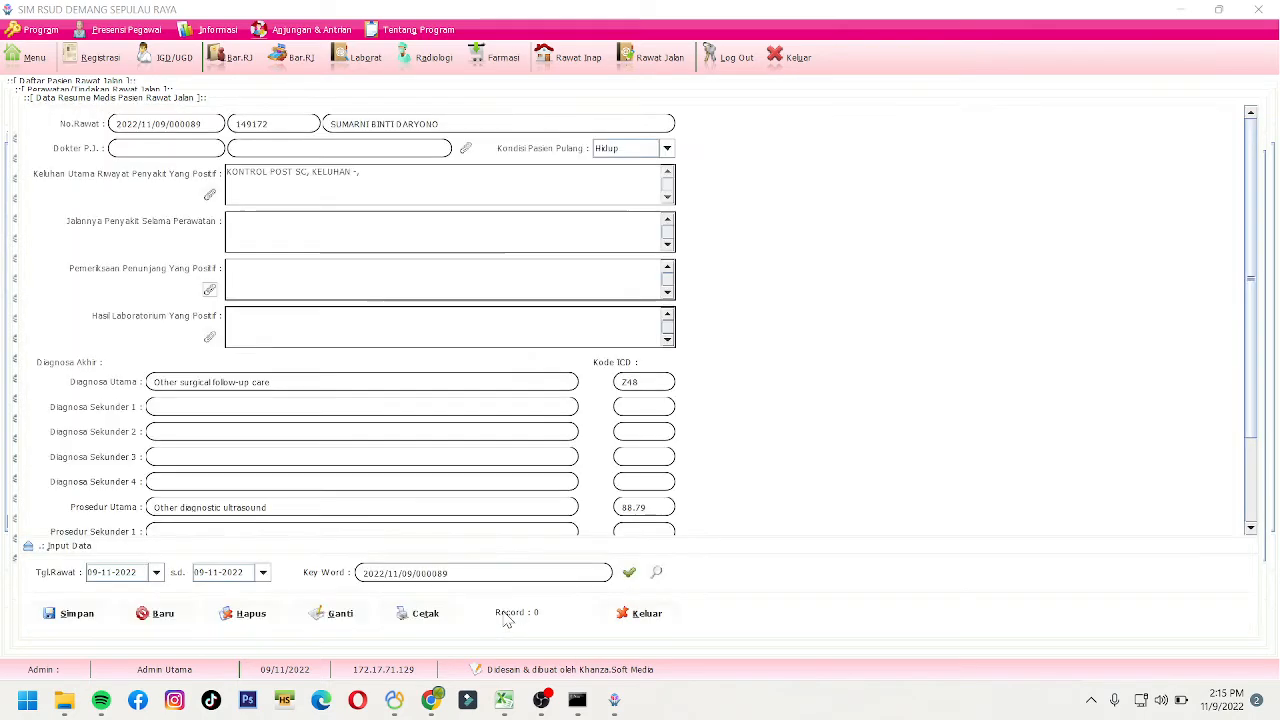
click(211, 338)
click(512, 612)
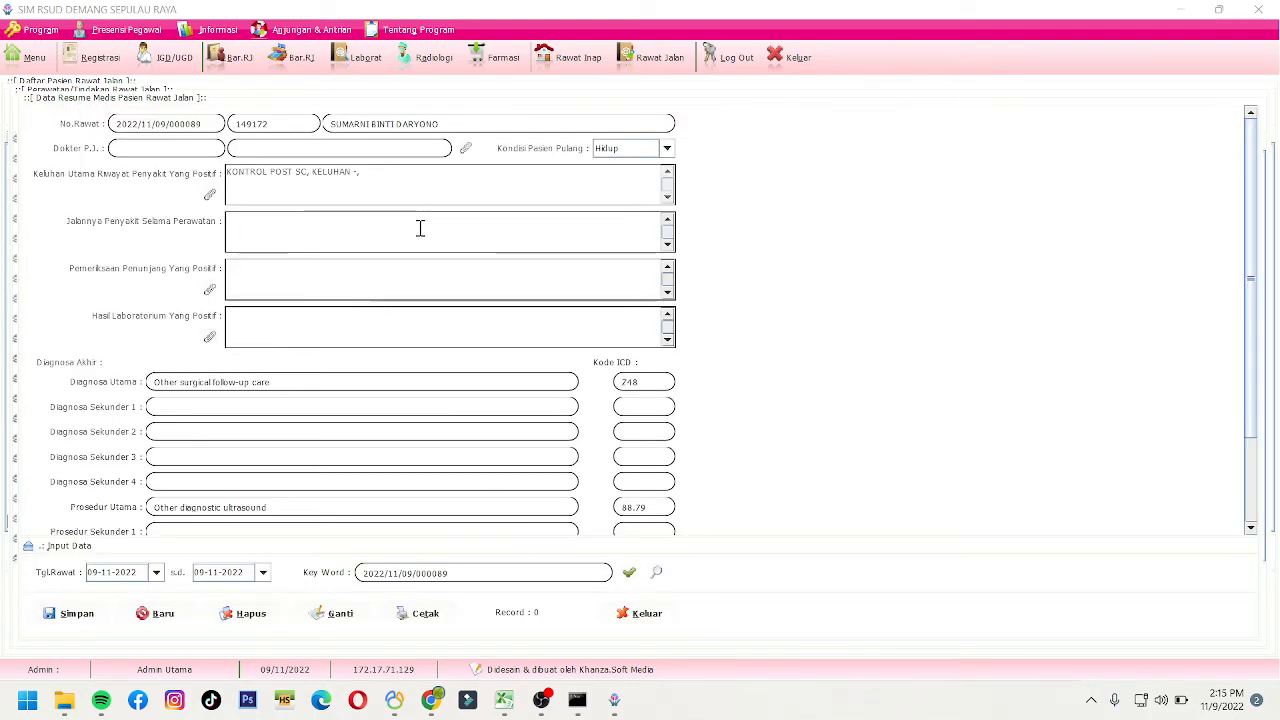
- Type 'gbu', review the medicines given during the visit, and close the medical resume
text(gbu)
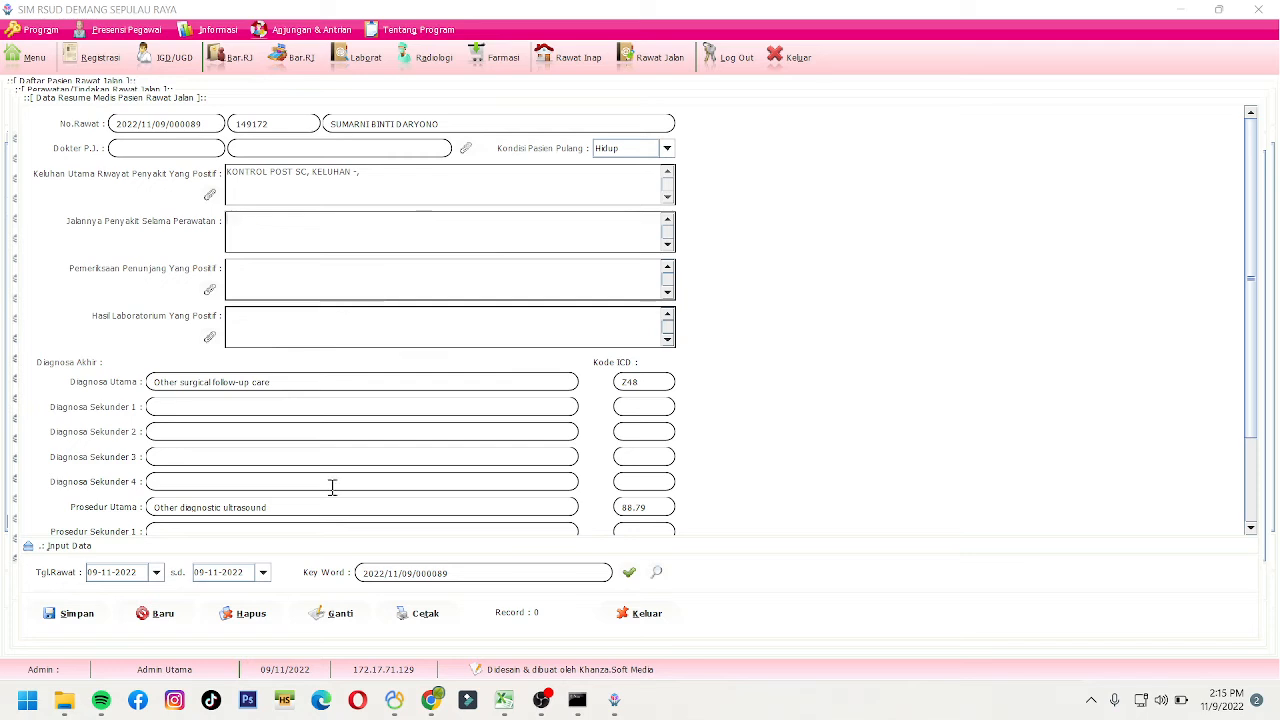
scroll(298, 380, down, 4)
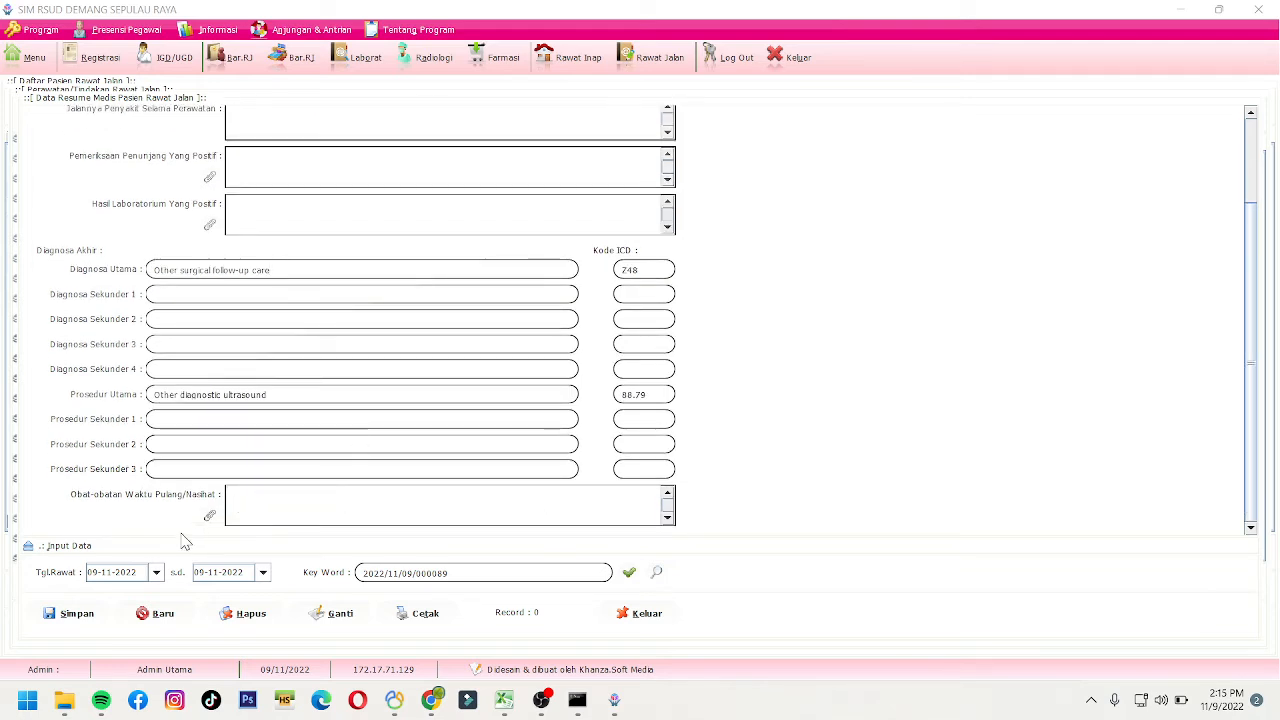
click(209, 515)
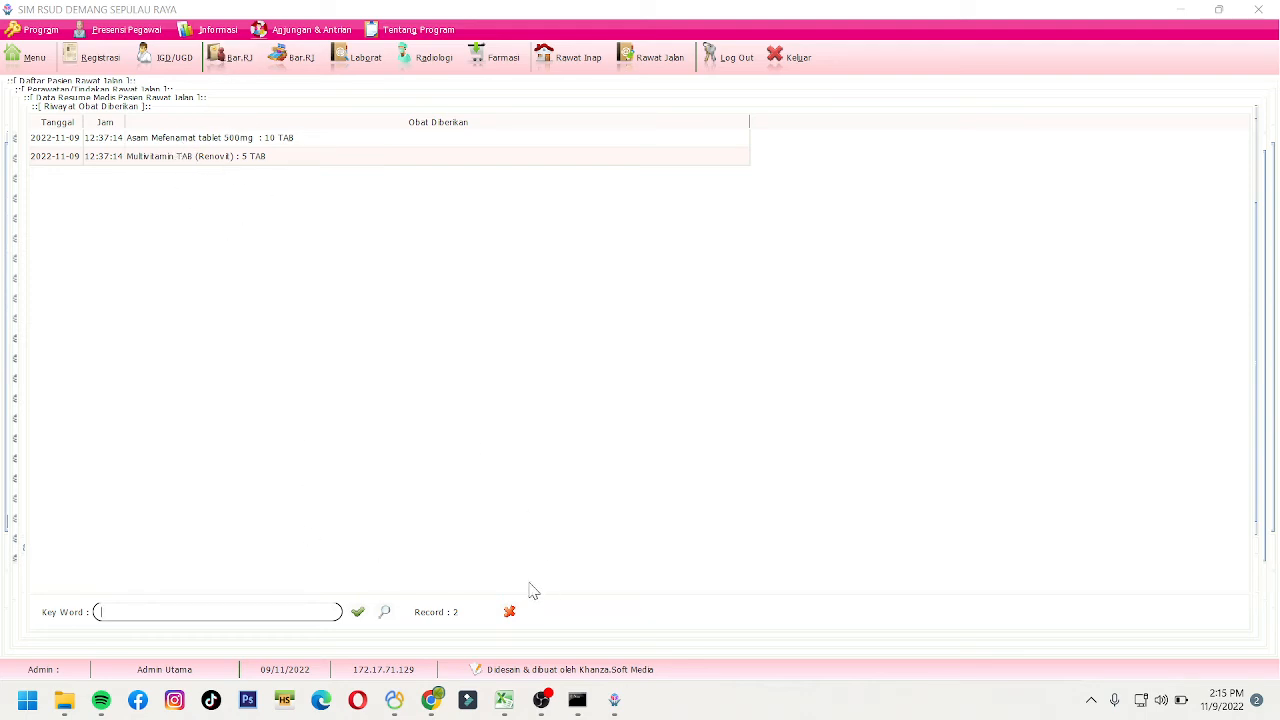
click(511, 613)
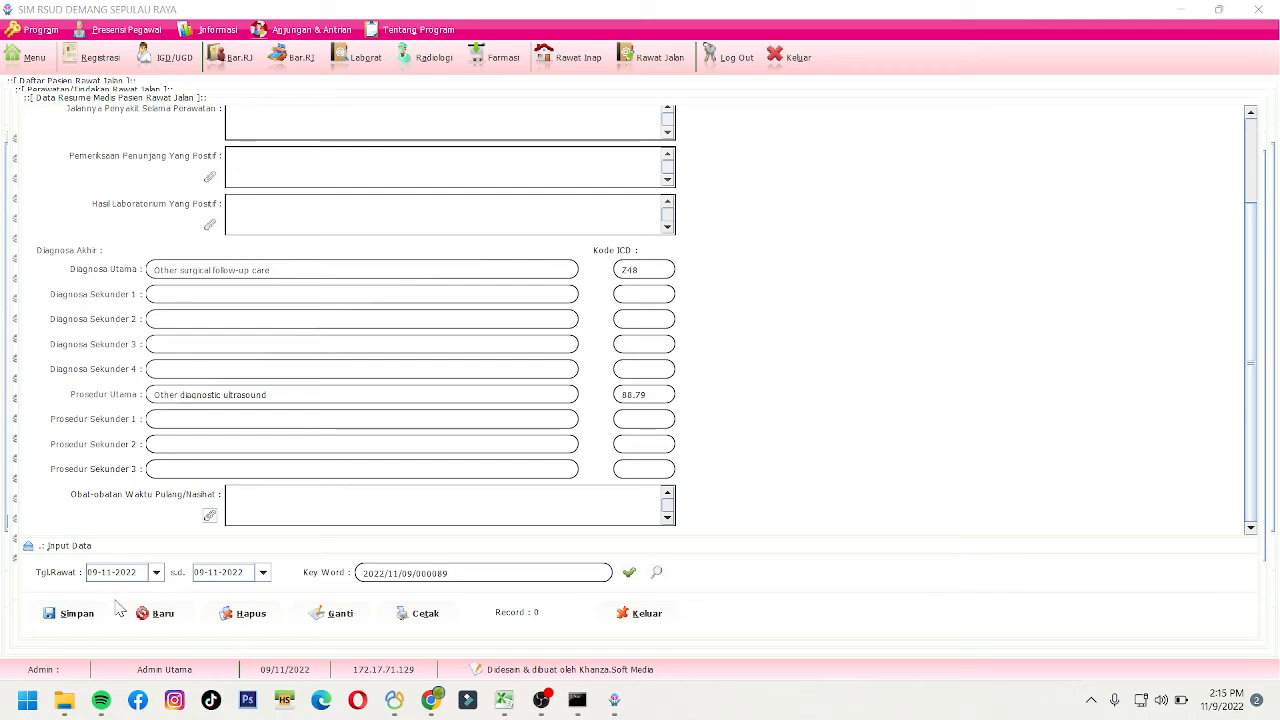
click(634, 620)
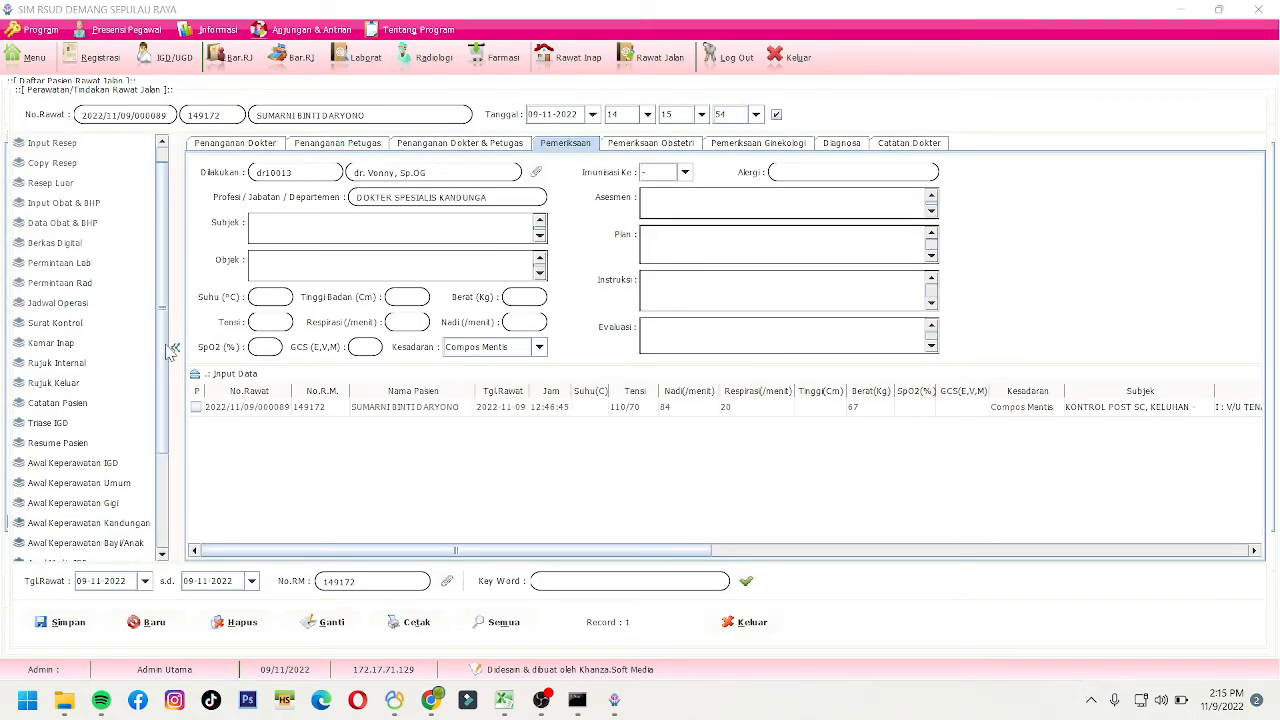
- Start a laboratory request with clinical indication 'zdfh' and additional information 'dfh'
scroll(175, 278, up, 1)
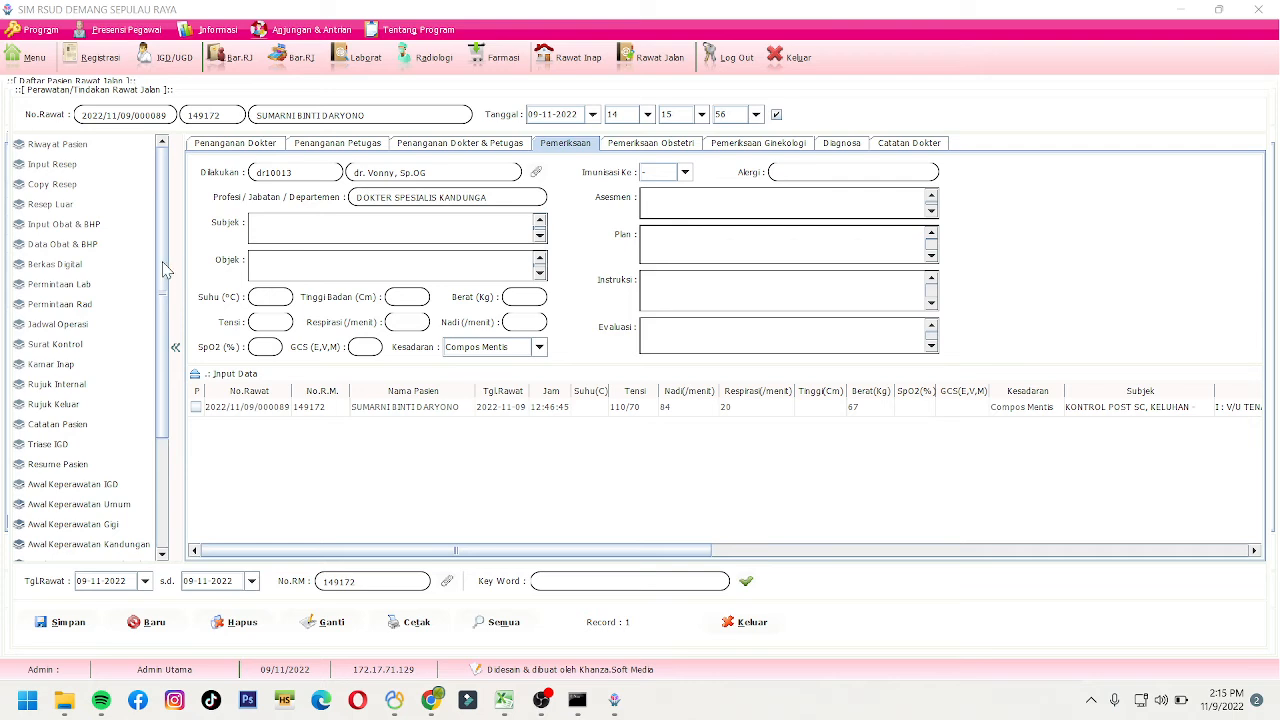
scroll(170, 277, down, 1)
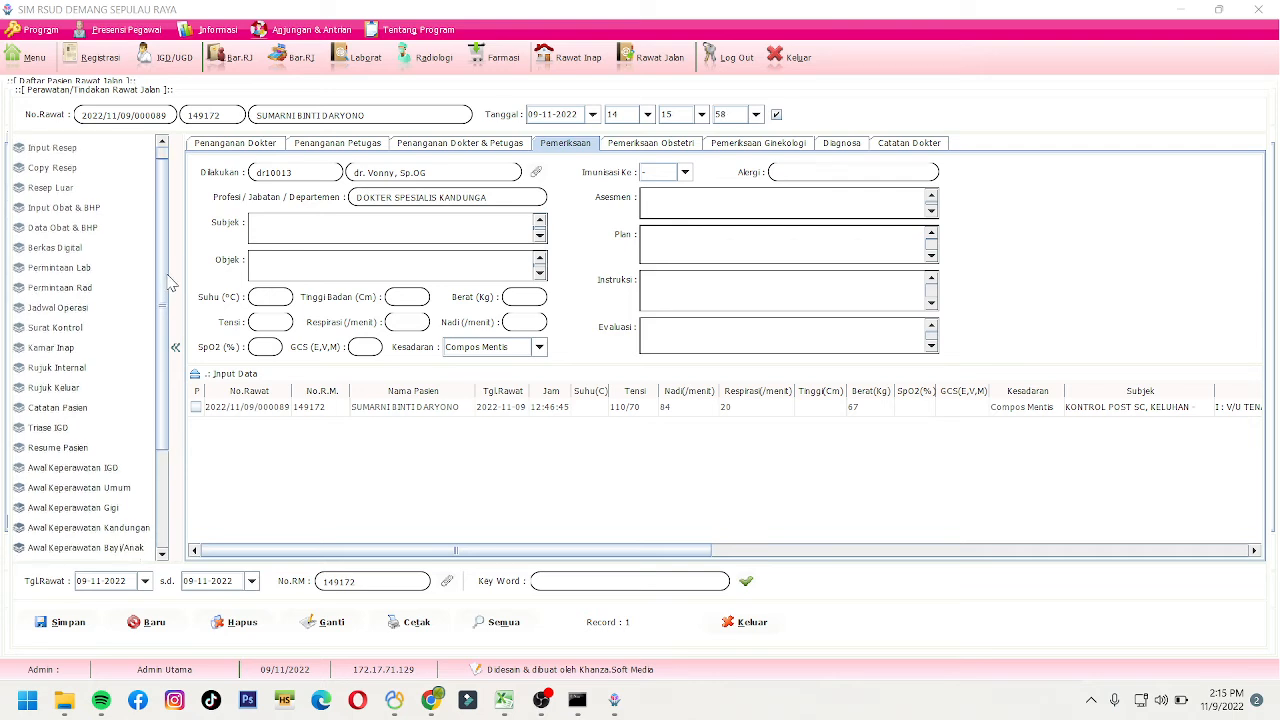
click(79, 270)
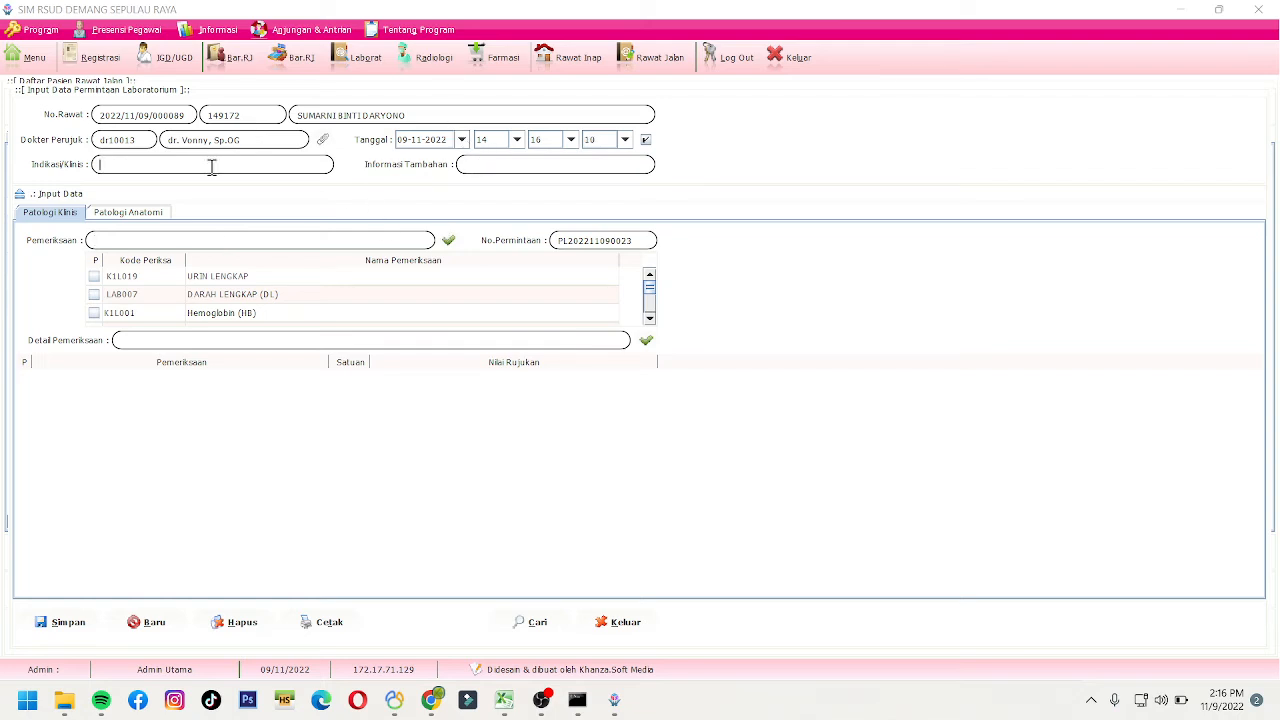
text(zdfh)
click(491, 169)
text(dfh)
- Search the examination list for 'kima', which returns no matches
scroll(245, 290, down, 4)
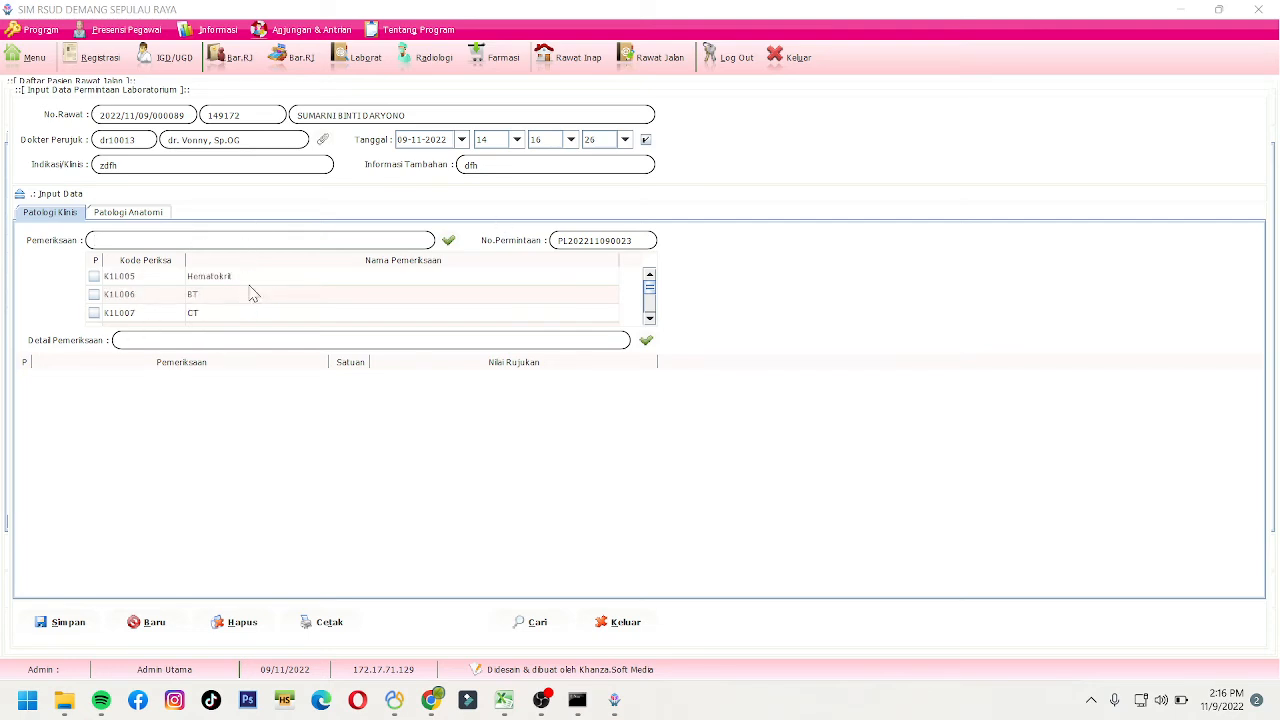
scroll(250, 300, up, 4)
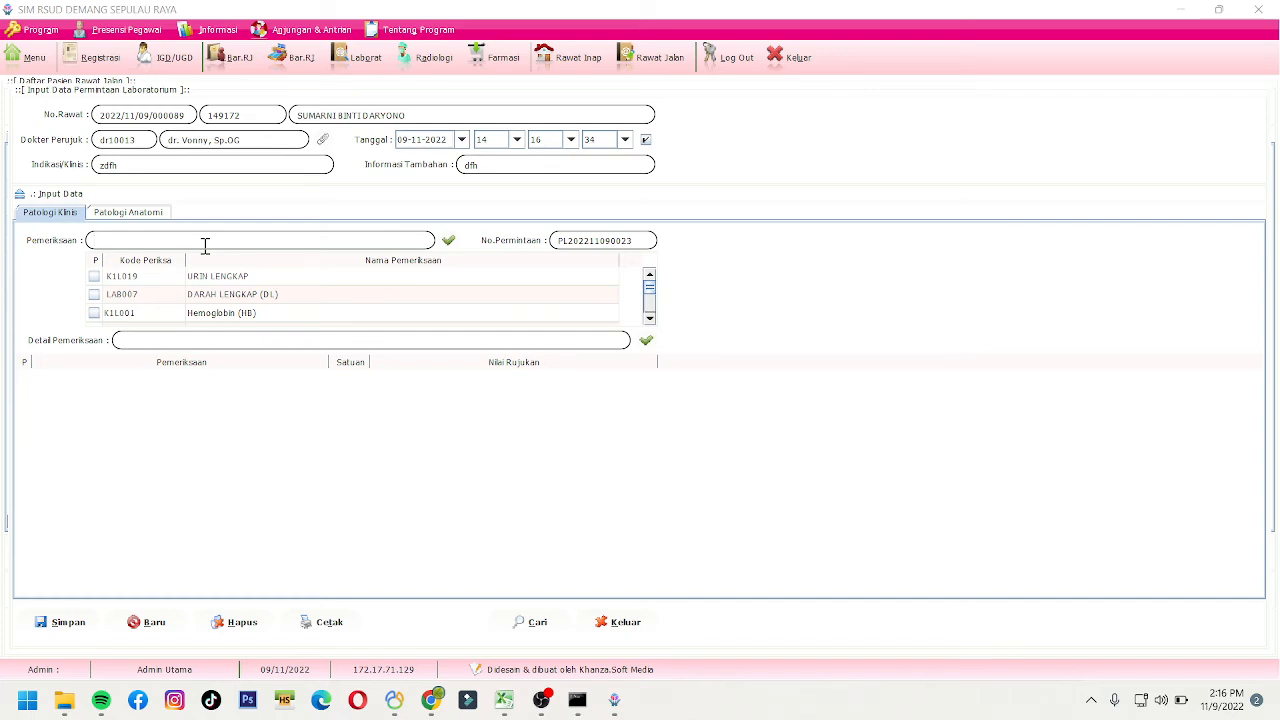
text(ima)
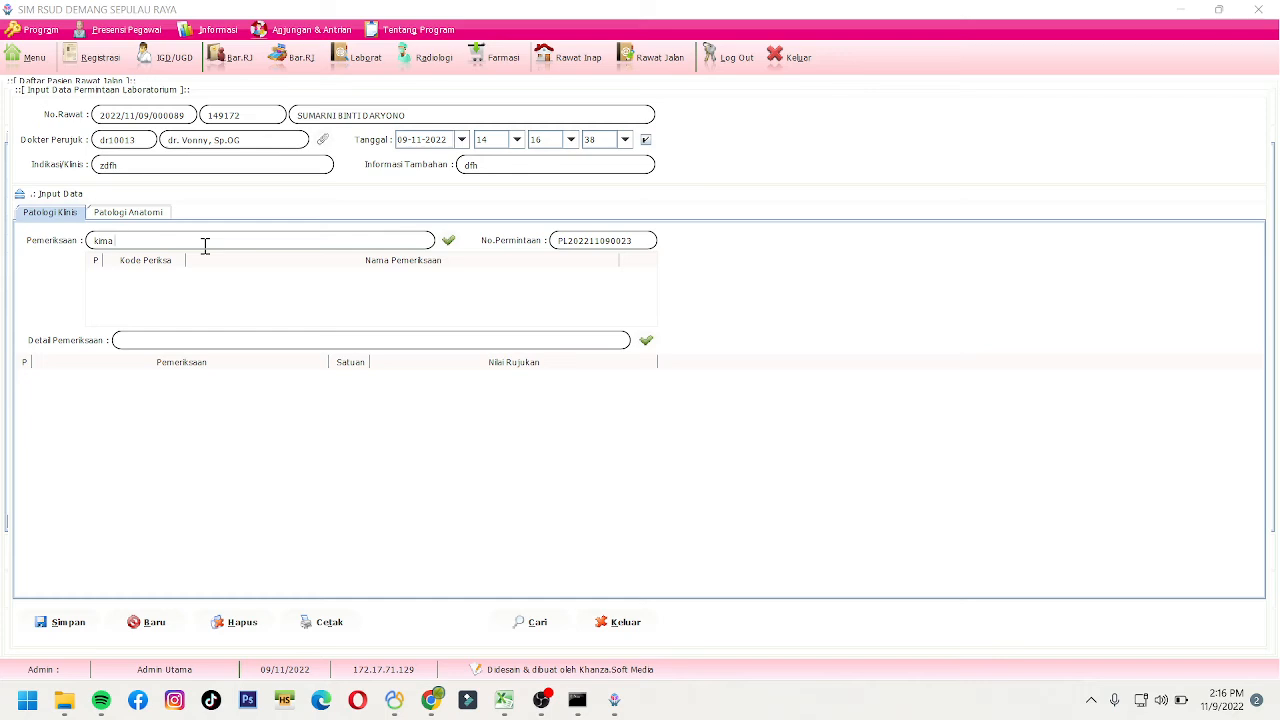
- Narrow the search to find KIMIA KLINIK and tick it to list its tests
key(BackSpace)
key(BackSpace)
key(BackSpace)
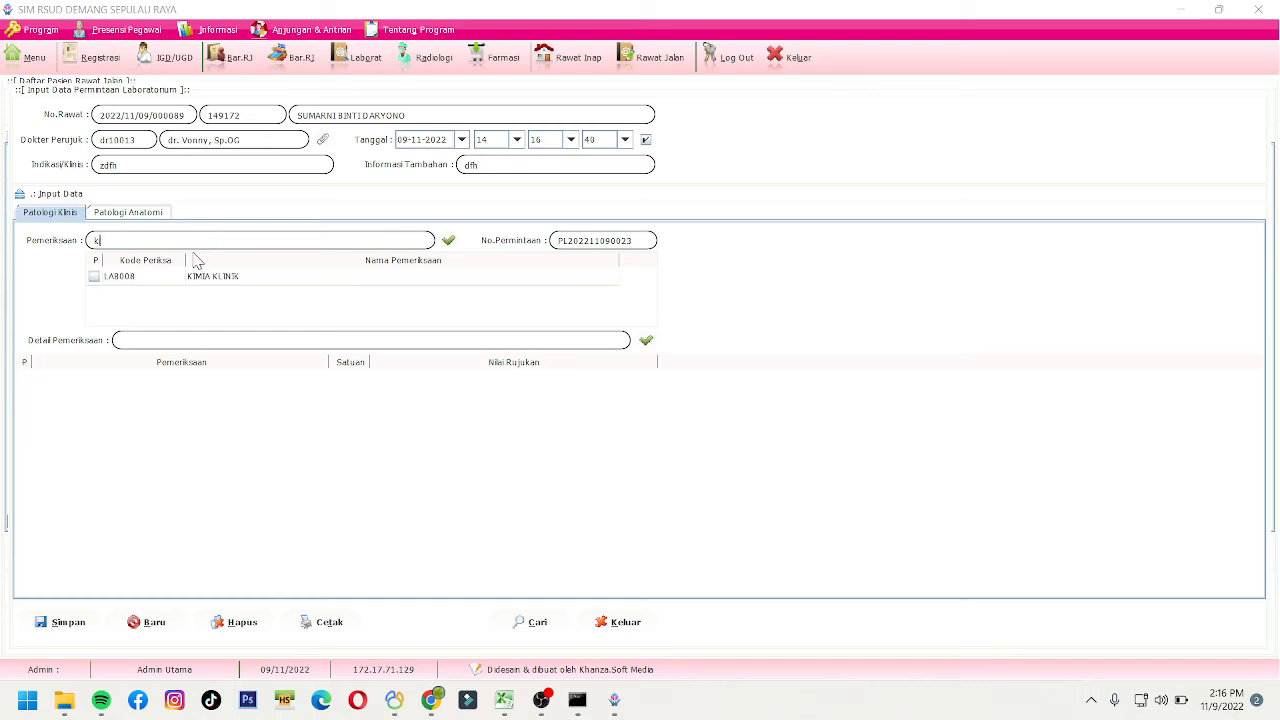
text(i)
click(216, 277)
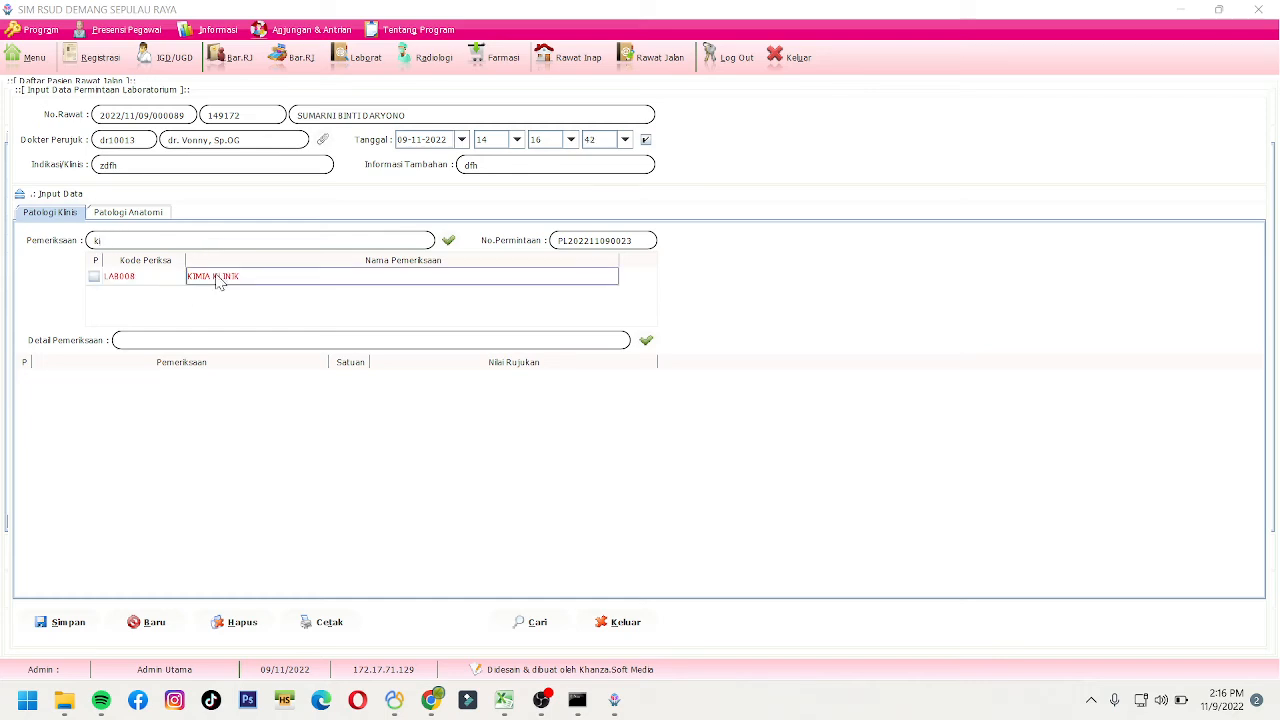
click(94, 277)
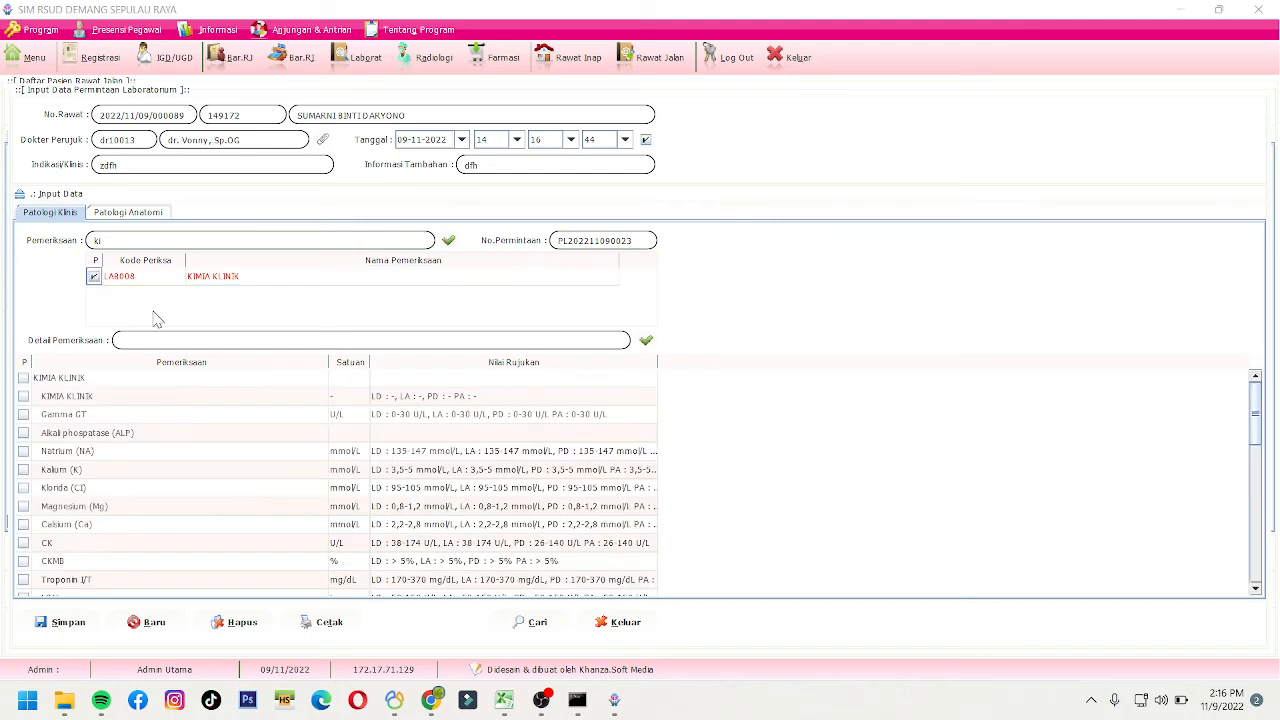
scroll(113, 515, down, 4)
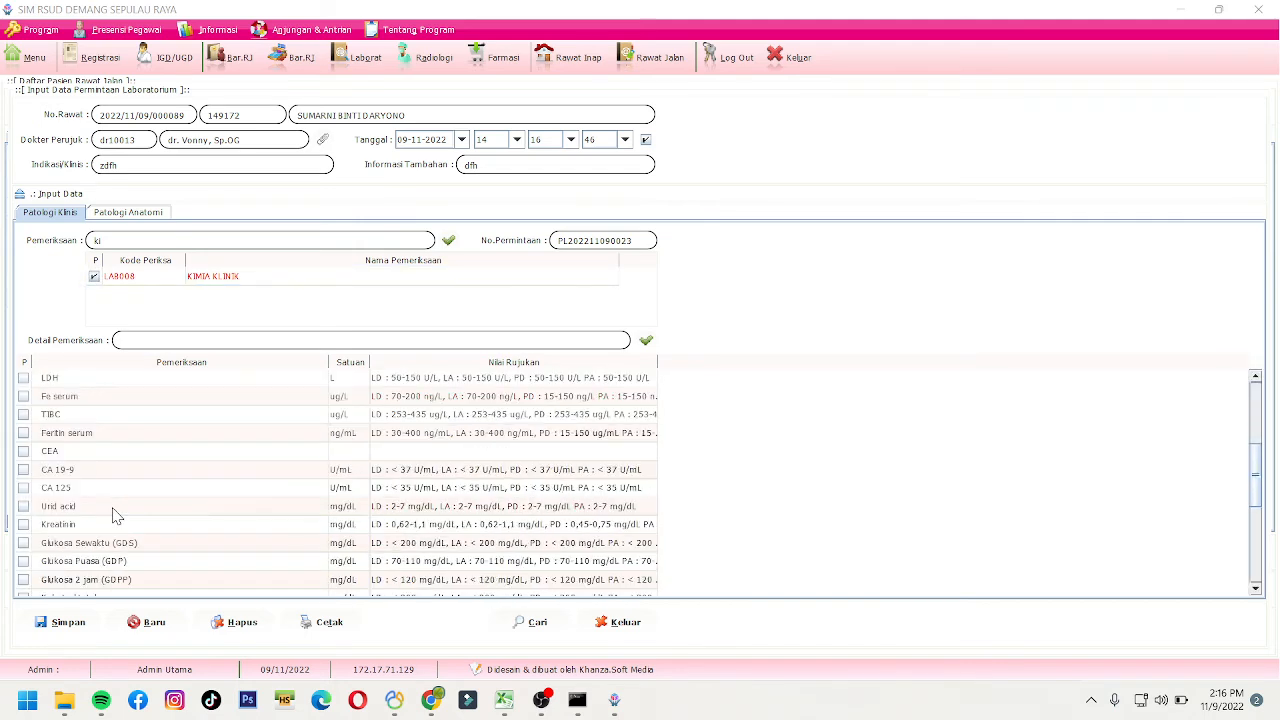
scroll(113, 515, down, 3)
- Tick the glucose tests Glukosa Sewaktu (GDS), Glukosa Puasa (GDP) and Glukosa 2 jam (GDPP)
click(156, 433)
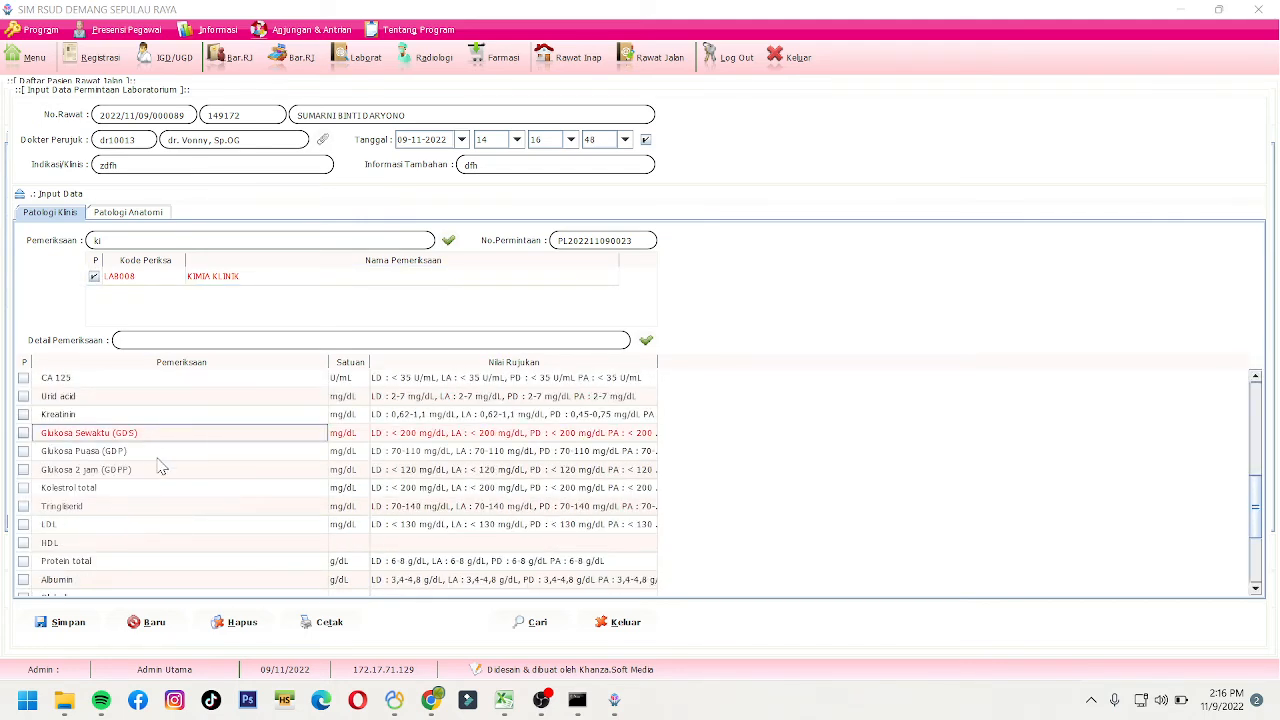
click(158, 458)
click(160, 475)
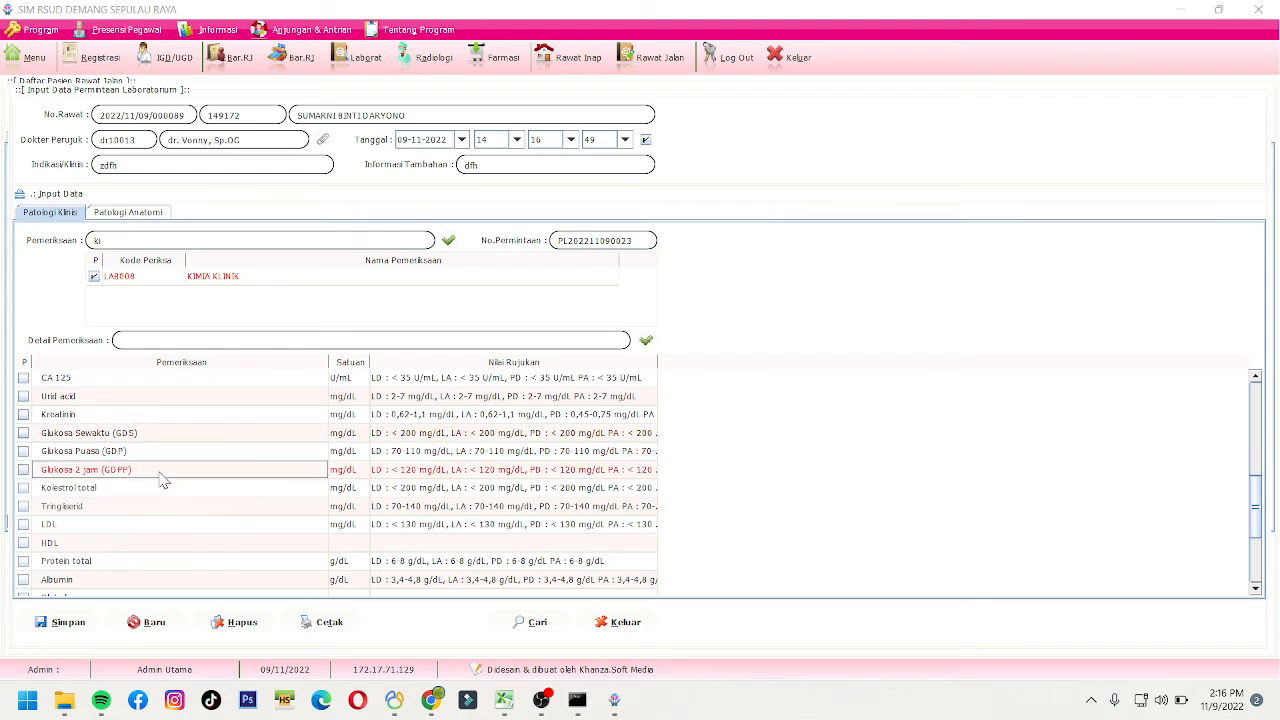
click(23, 433)
click(23, 451)
click(23, 469)
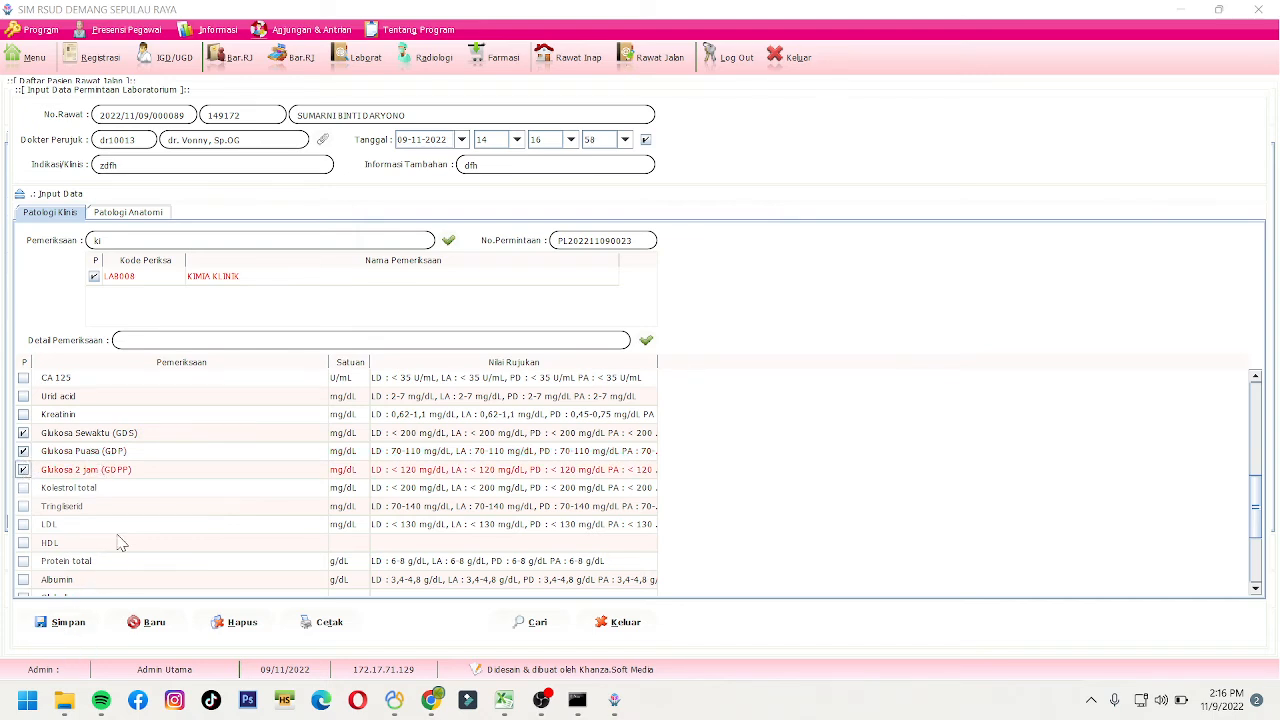
scroll(188, 504, up, 6)
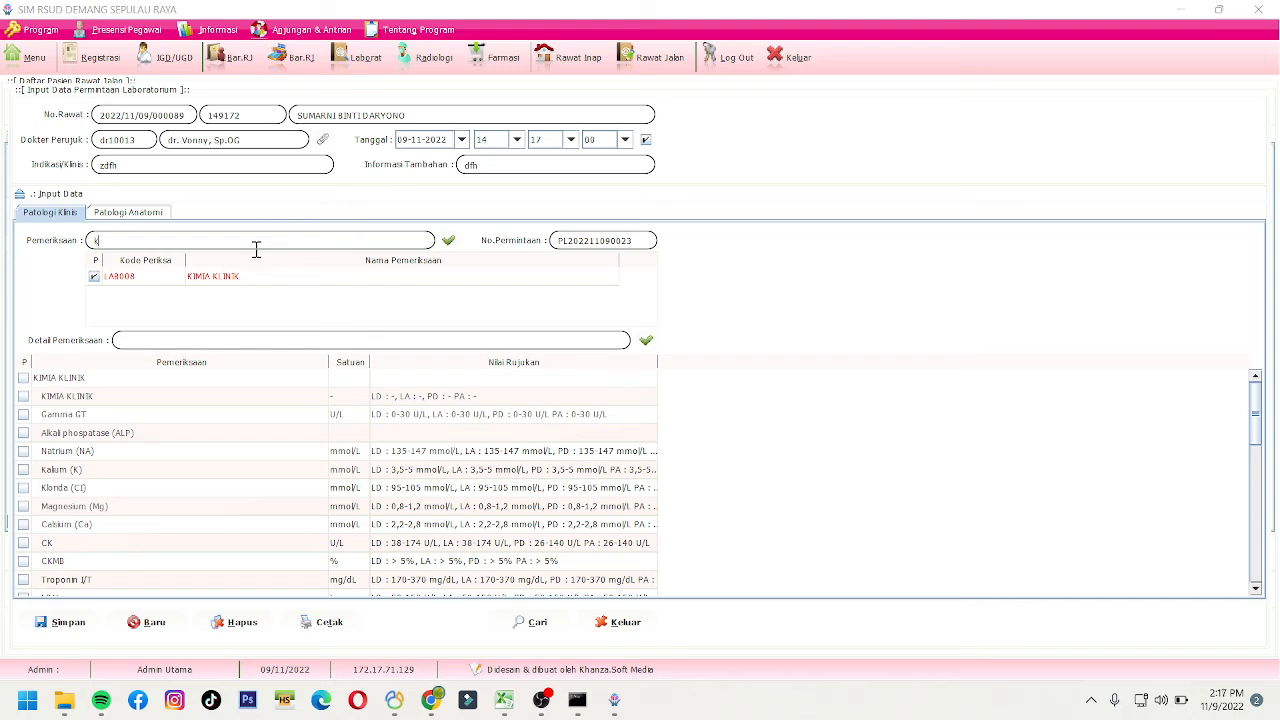
- Untick KIMIA KLINIK and tick DARAH LENGKAP (DL) to list its tests instead
click(93, 277)
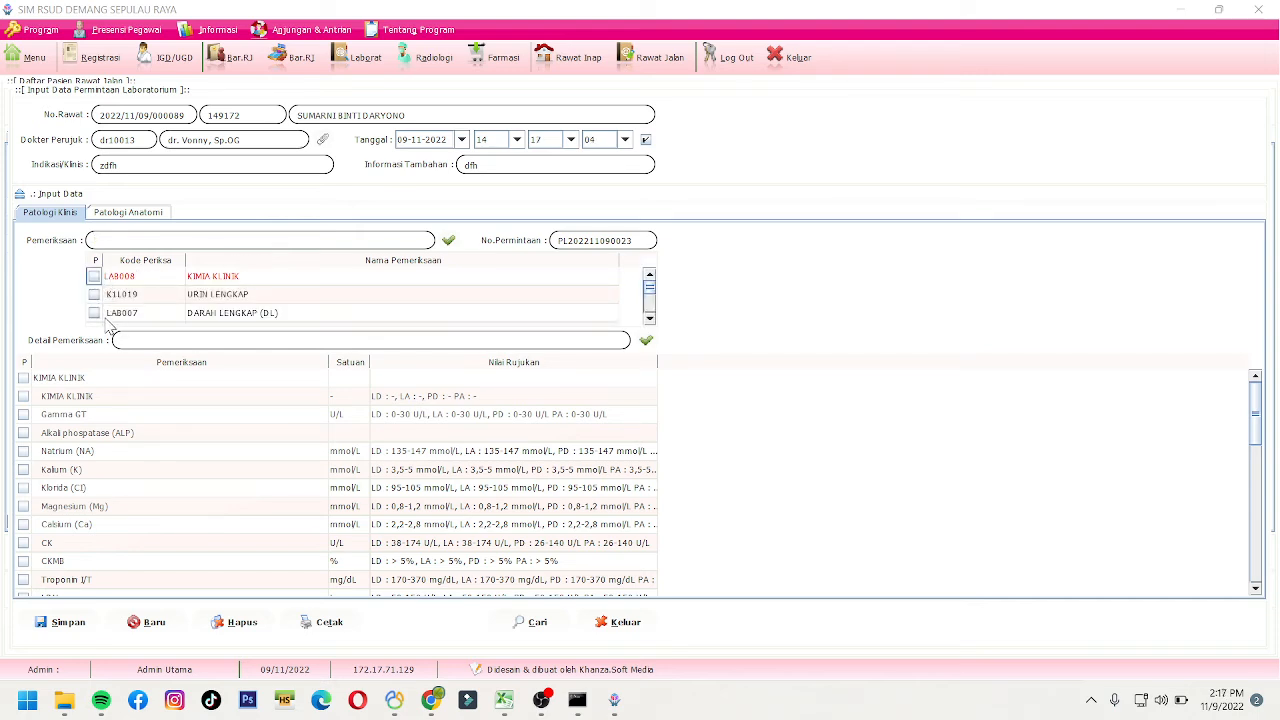
click(93, 313)
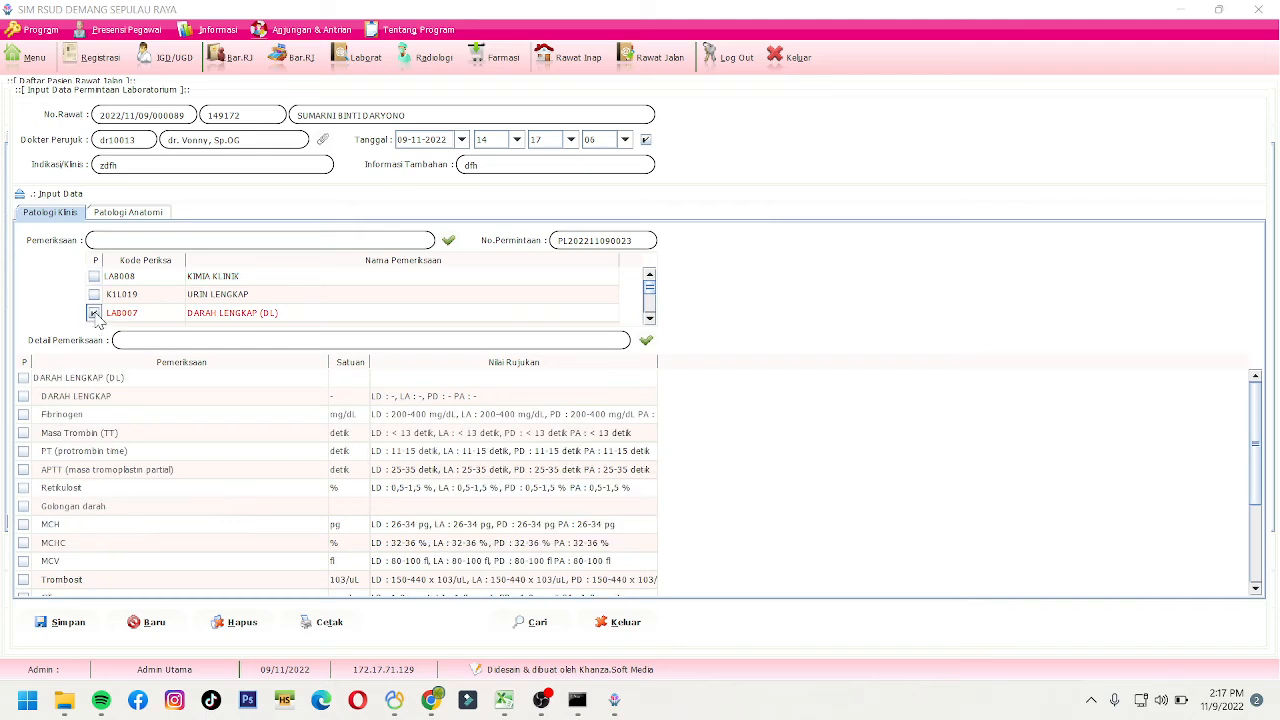
key(Down)
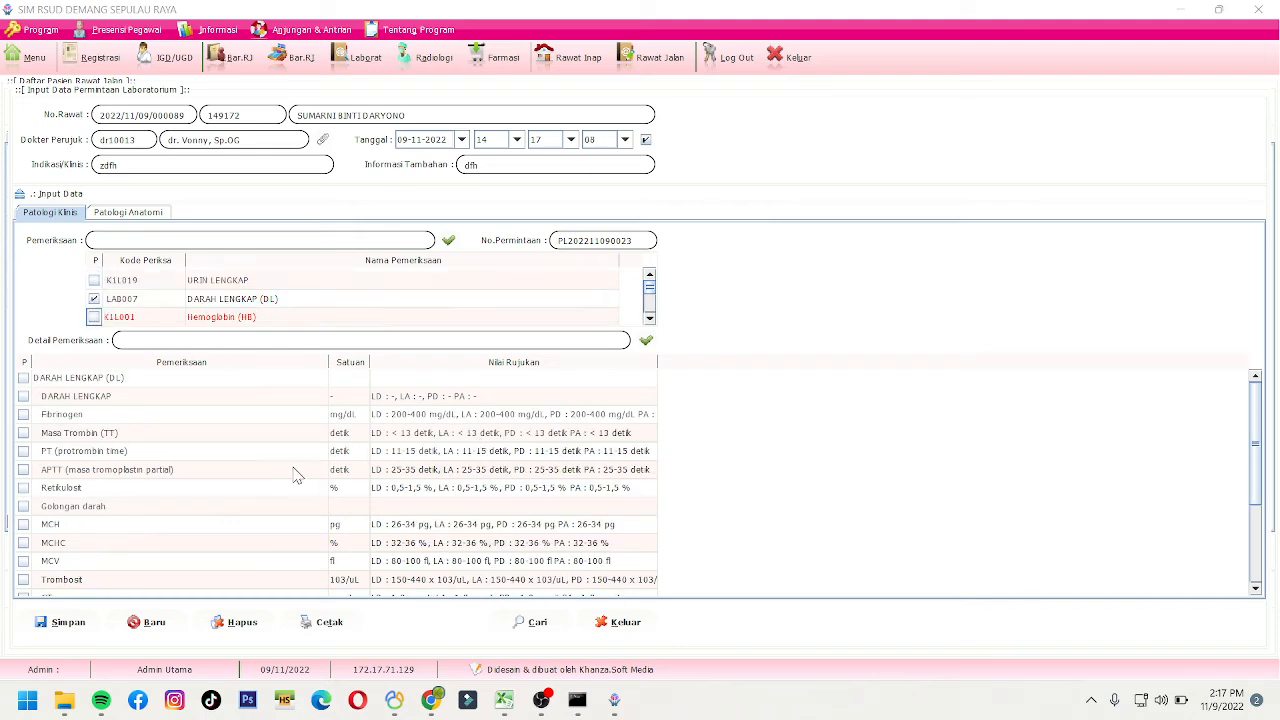
click(167, 472)
scroll(55, 445, down, 3)
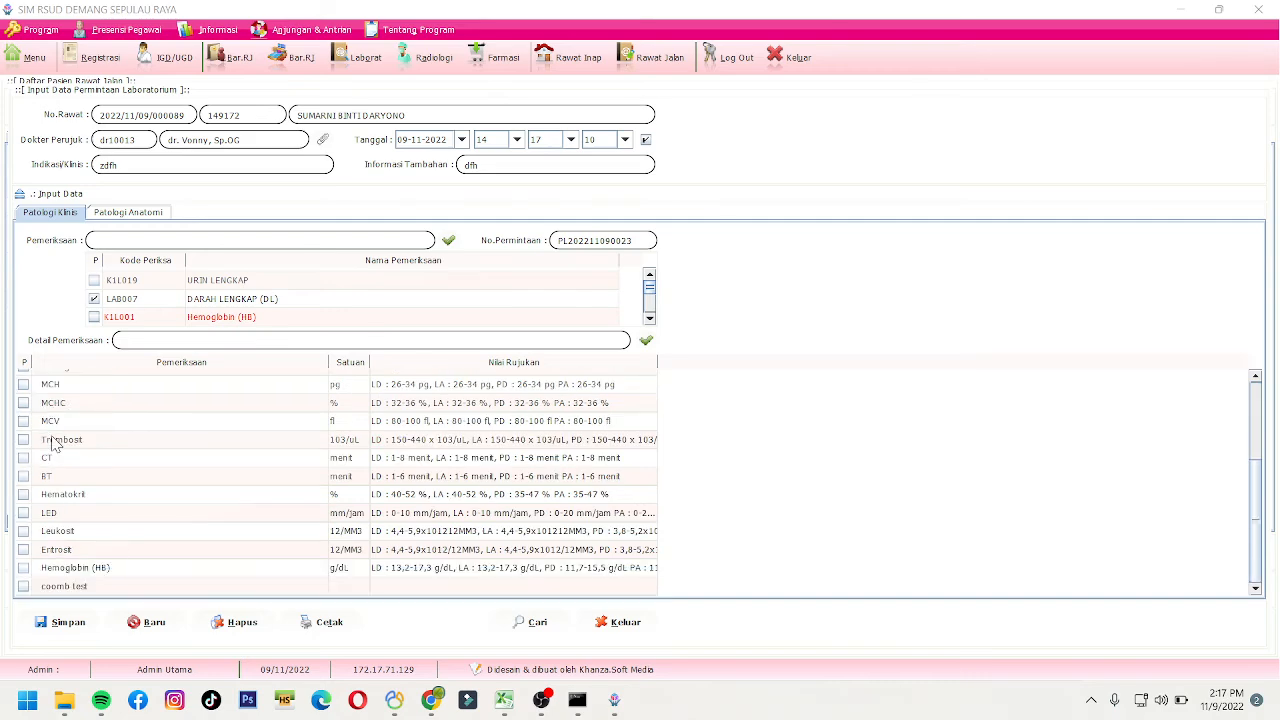
scroll(55, 445, up, 3)
scroll(55, 445, down, 3)
scroll(55, 445, up, 3)
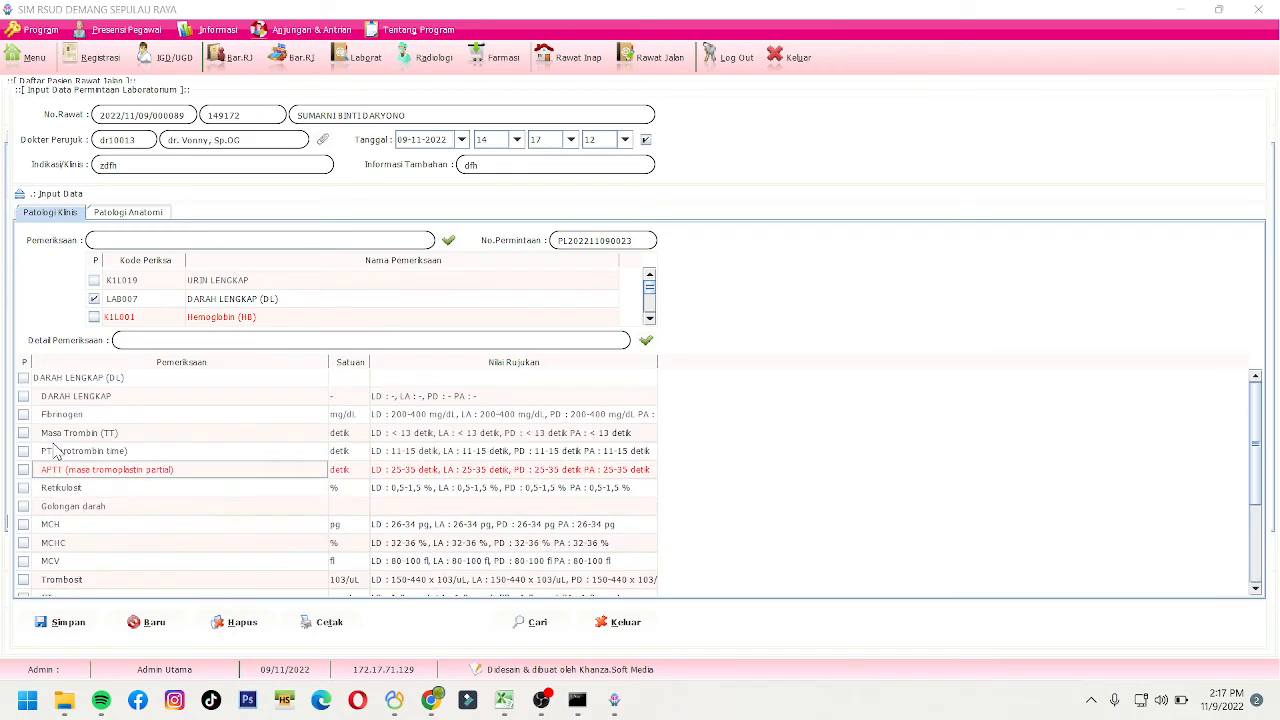
- Select all DARAH LENGKAP tests, clear the selection again, and close the lab request form
click(54, 381)
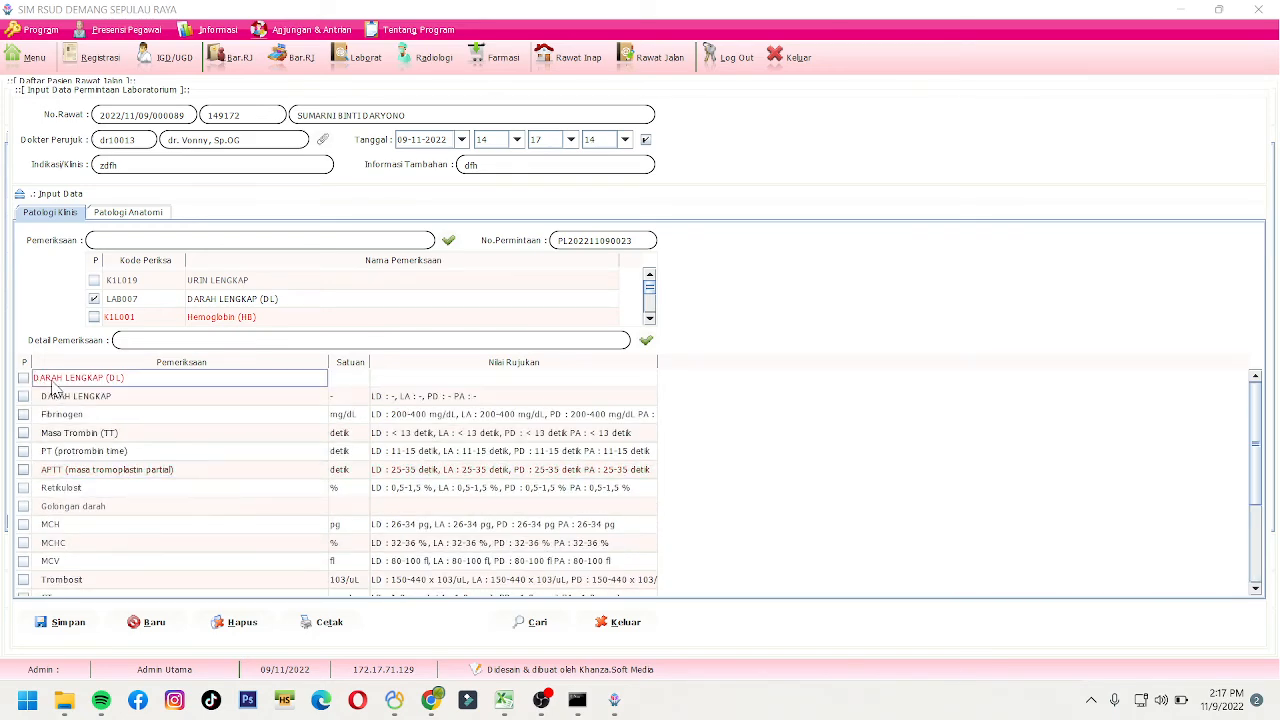
right_click(53, 382)
click(92, 416)
scroll(91, 422, down, 3)
scroll(91, 422, up, 3)
right_click(53, 399)
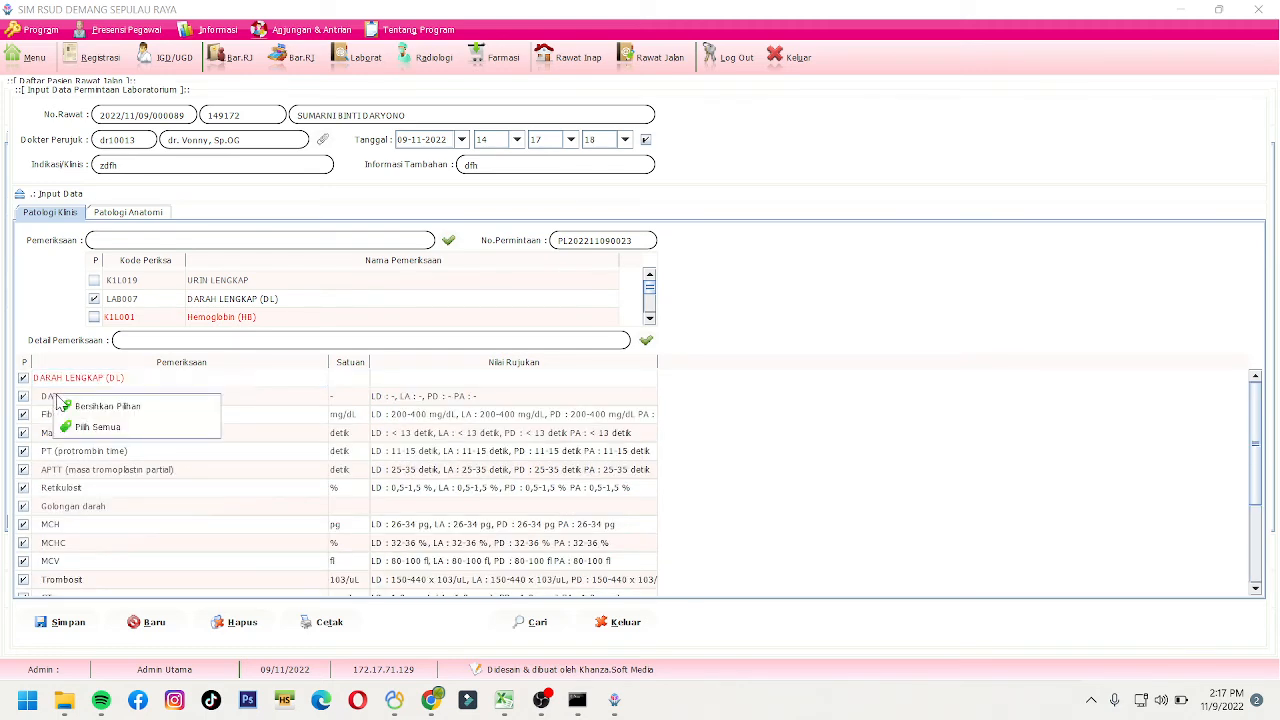
click(82, 407)
scroll(45, 458, down, 3)
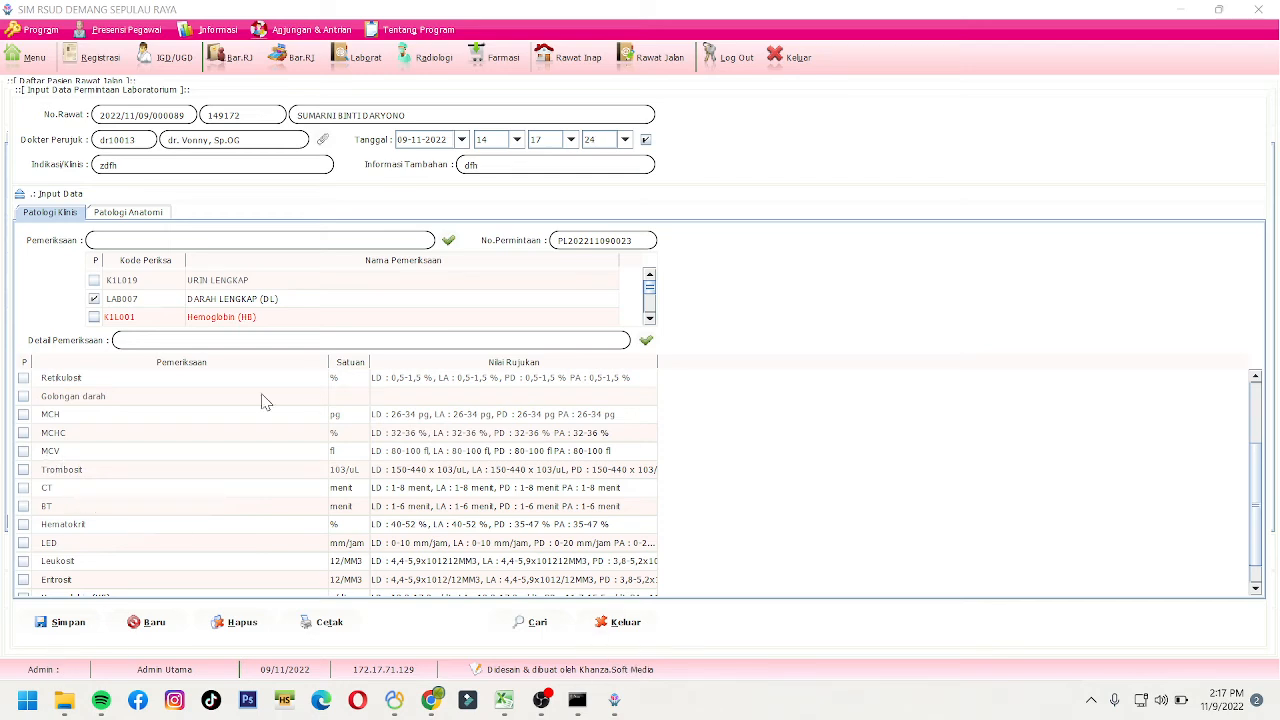
click(618, 622)
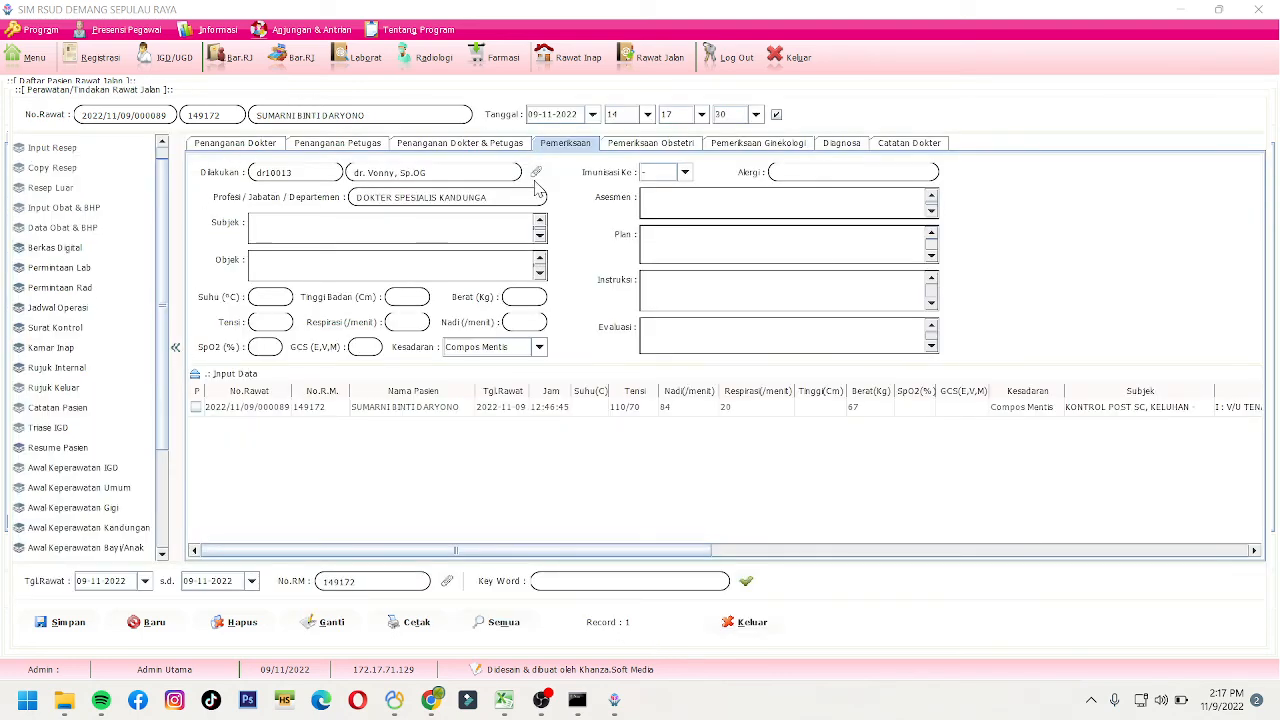
- Start a radiology request with indications 'usg abdomen' and 'post sc', searching exams for 'usg'
click(47, 288)
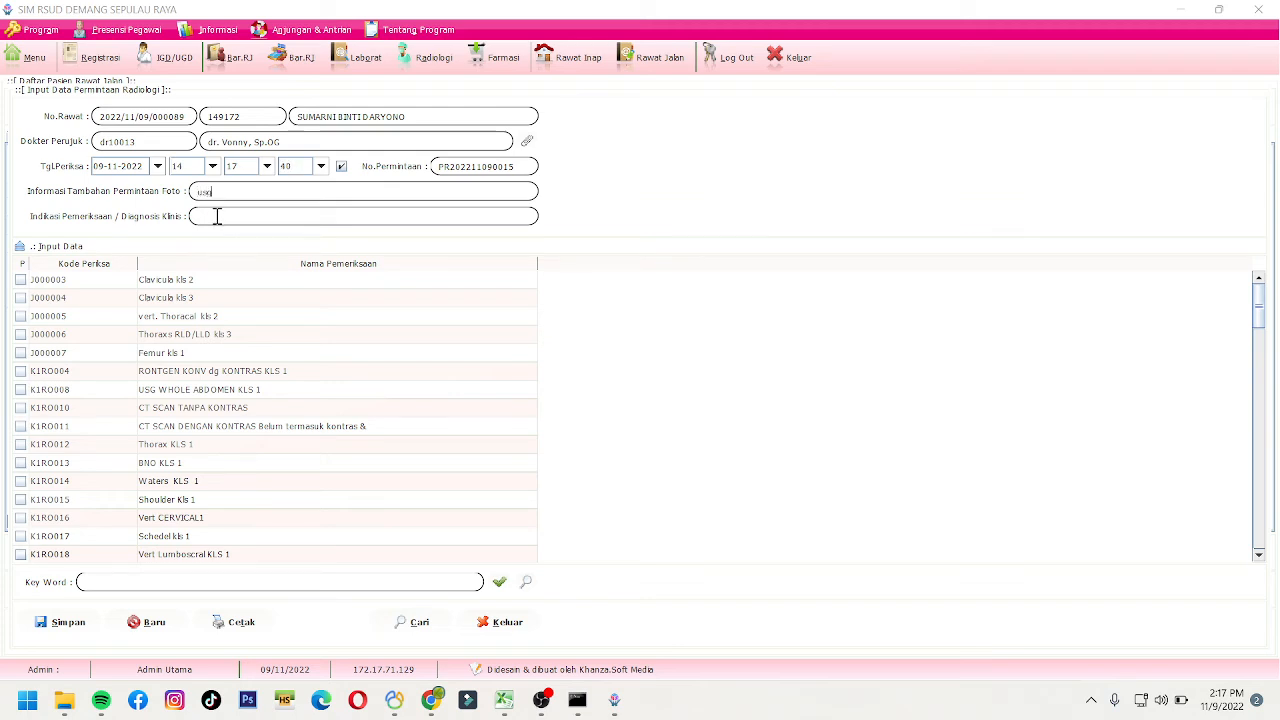
text(abdomen)
scroll(246, 497, down, 4)
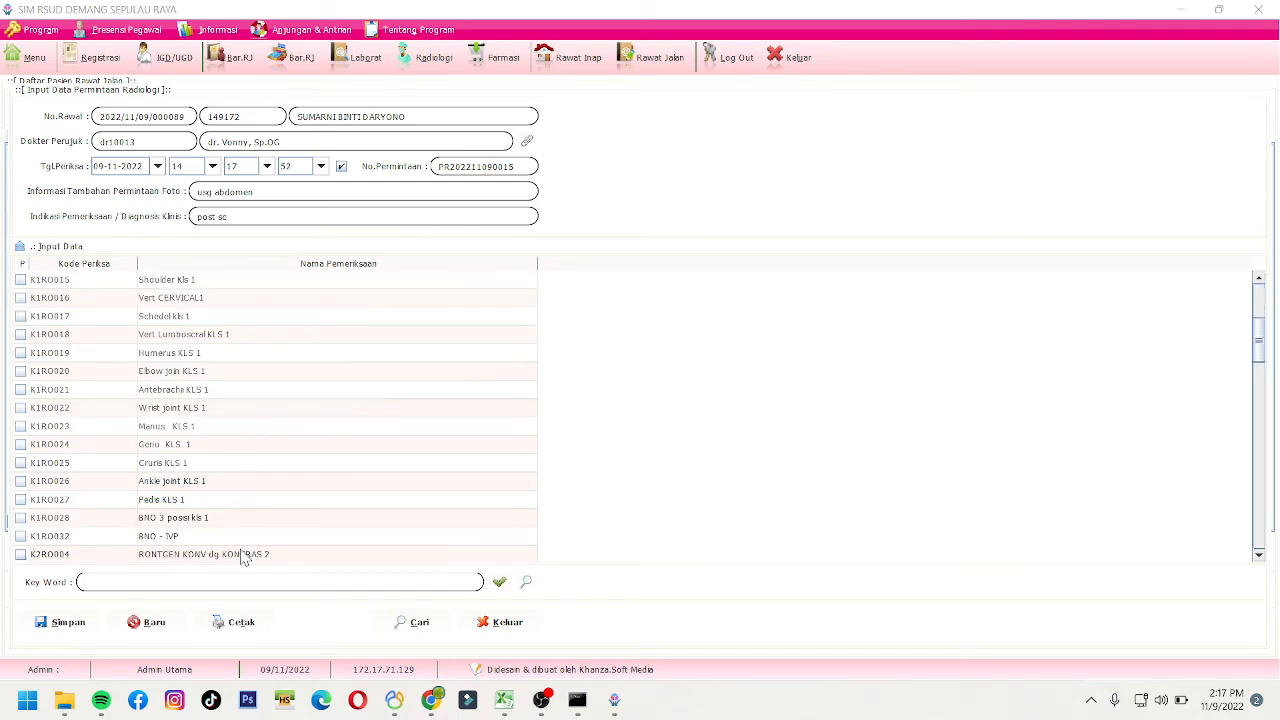
text(g)
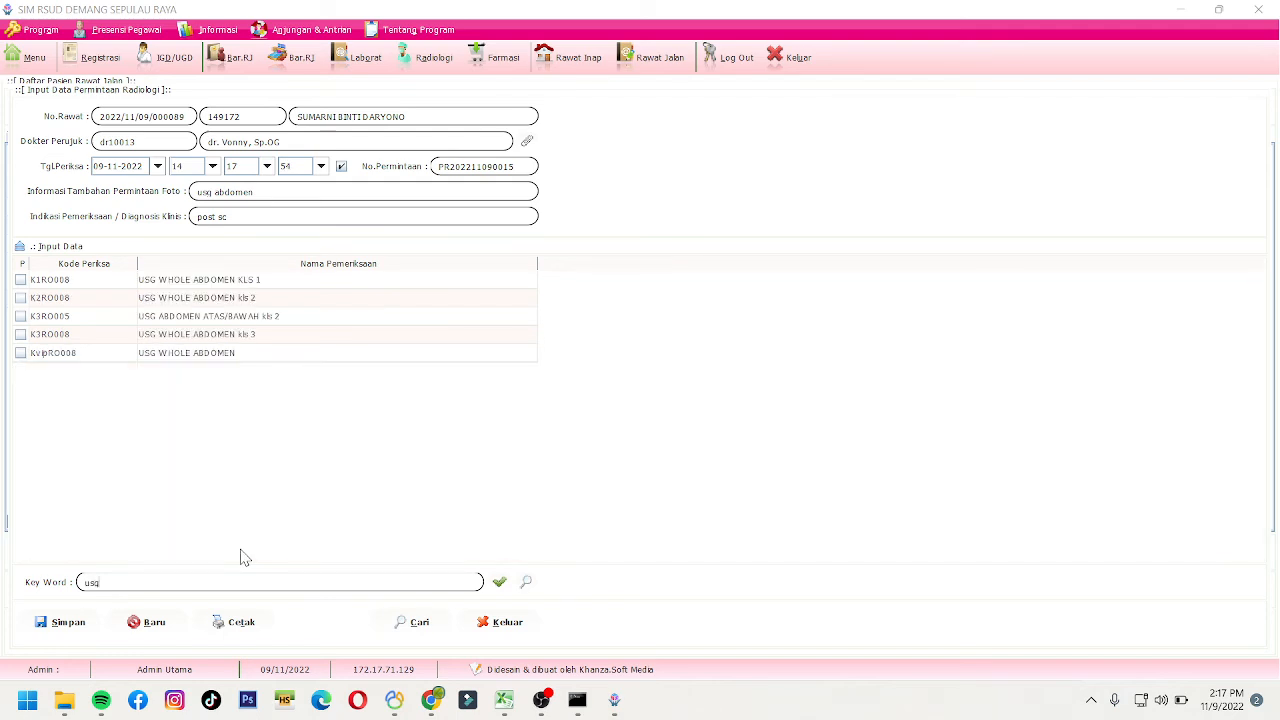
- Tick K2R0008 USG WHOLE ABDOMEN kls 2 and close the radiology request form
click(211, 357)
click(110, 338)
click(246, 316)
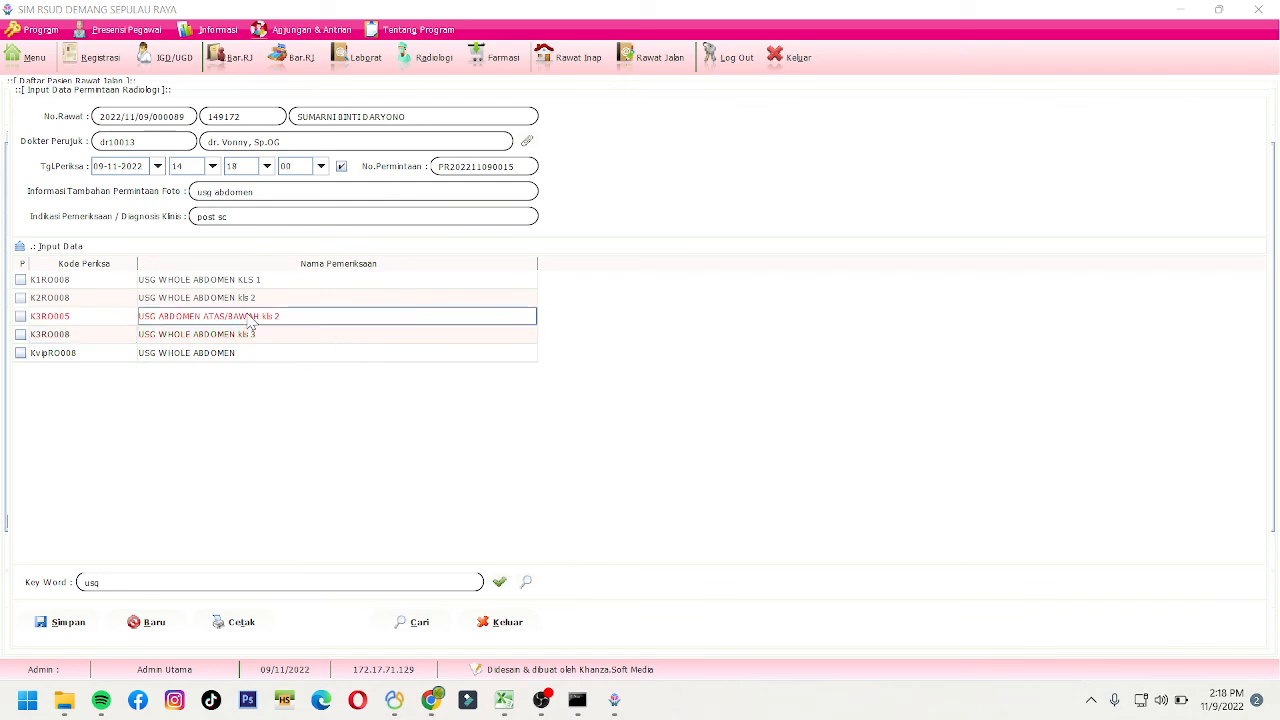
click(21, 298)
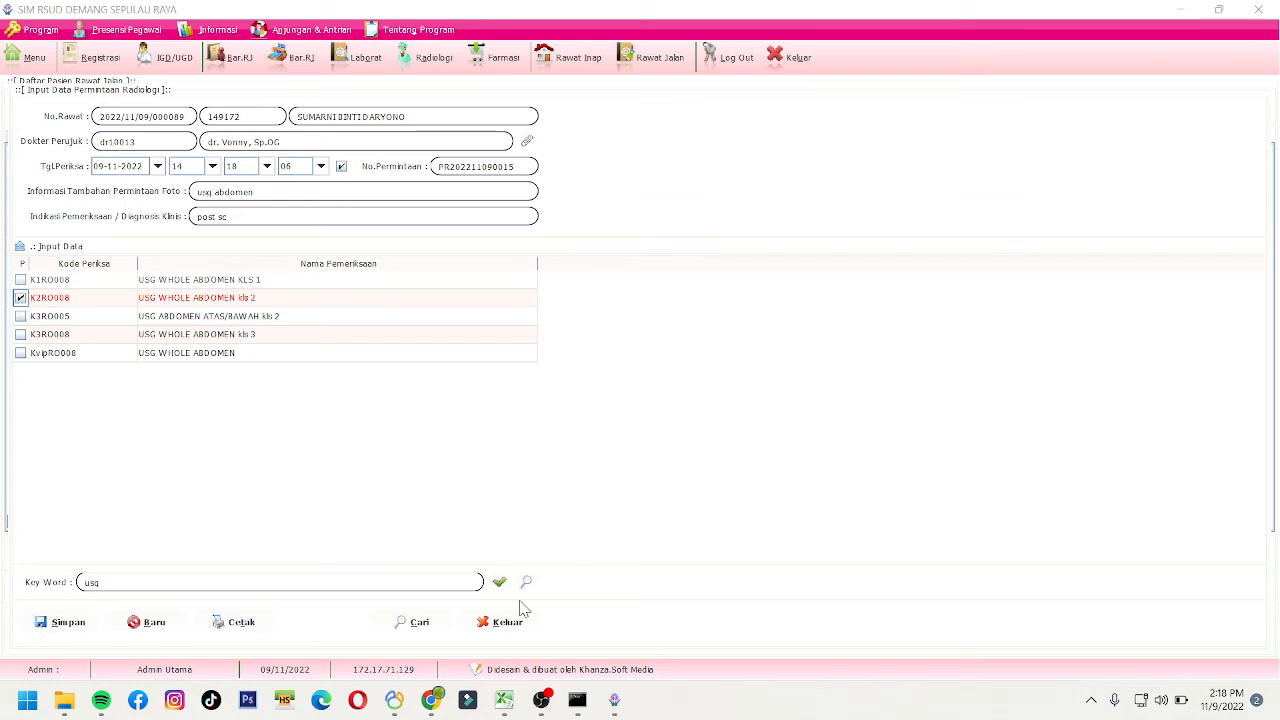
click(498, 624)
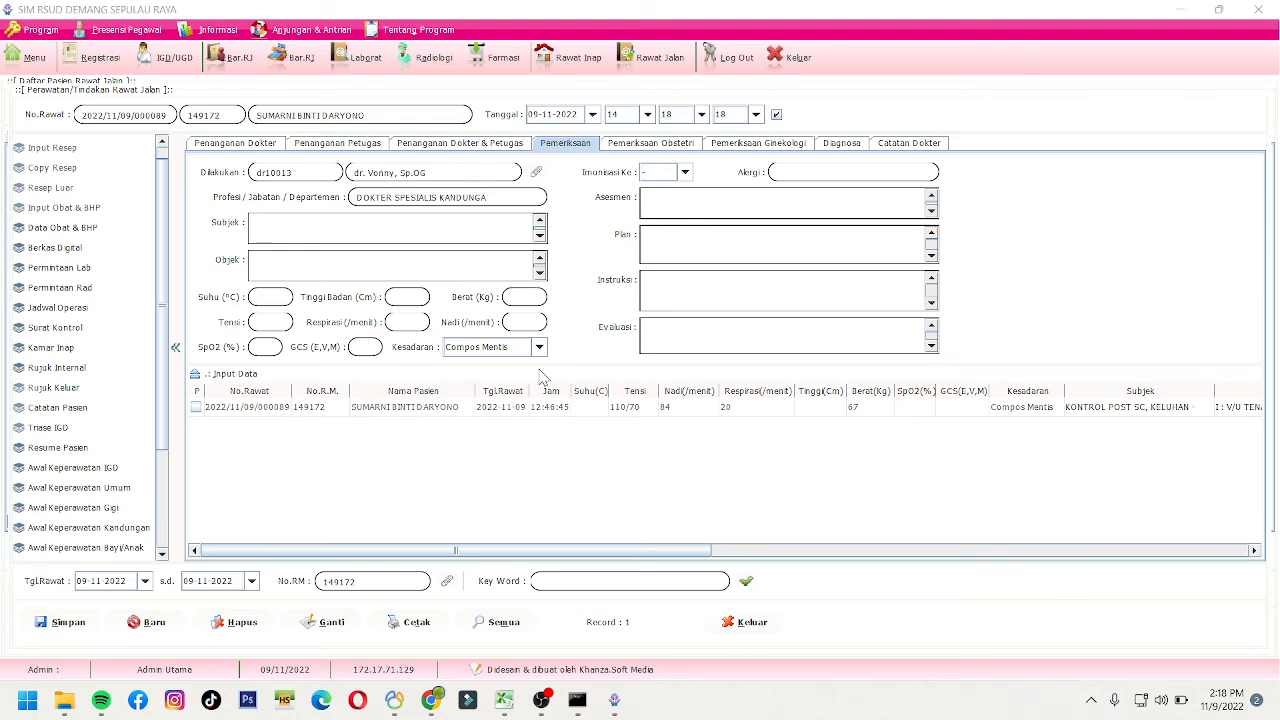
- Open the patient notes and close them without saving
click(85, 412)
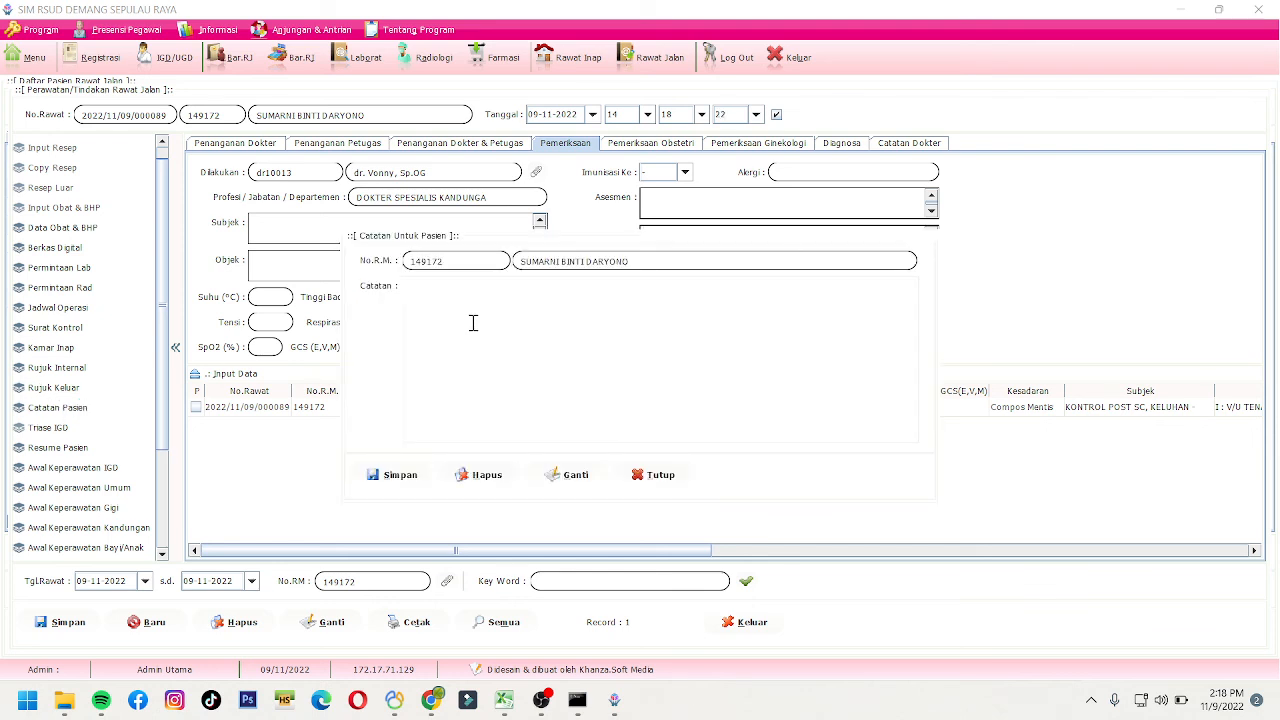
click(782, 323)
click(648, 476)
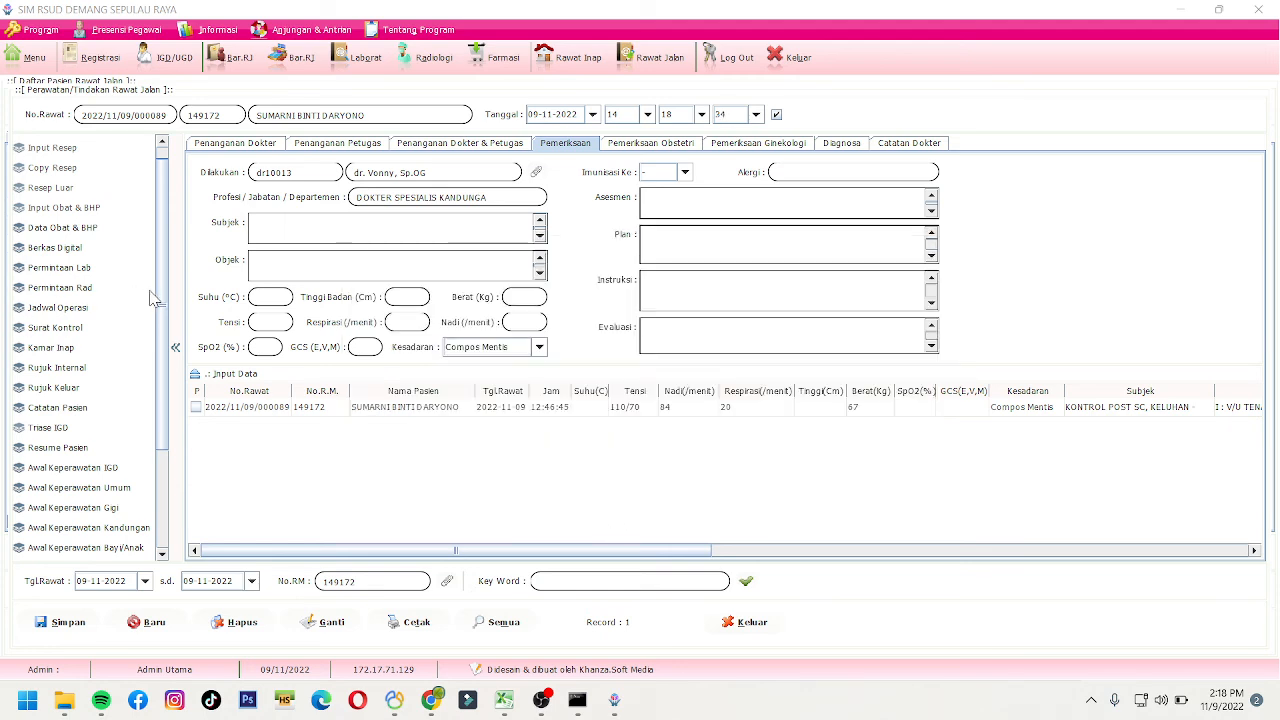
scroll(160, 295, up, 1)
- Review the patient's visit history and notes, then bring up Jadwal Operasi
click(77, 149)
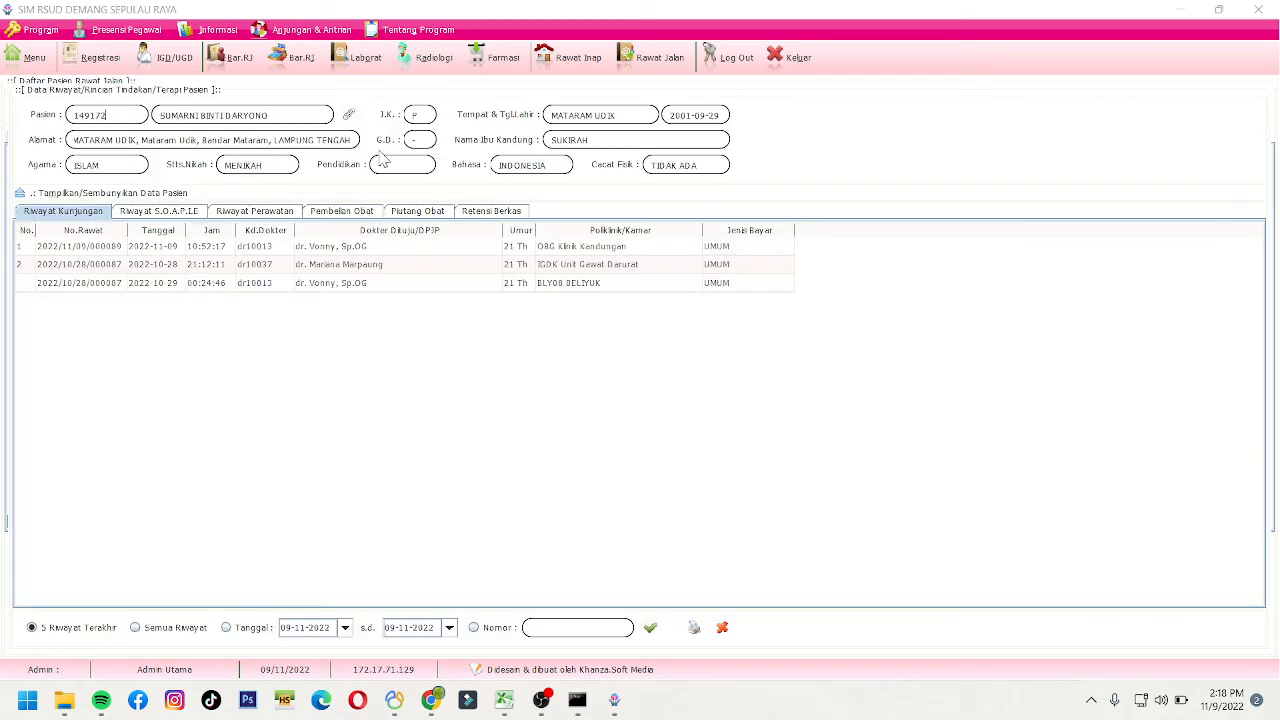
click(722, 627)
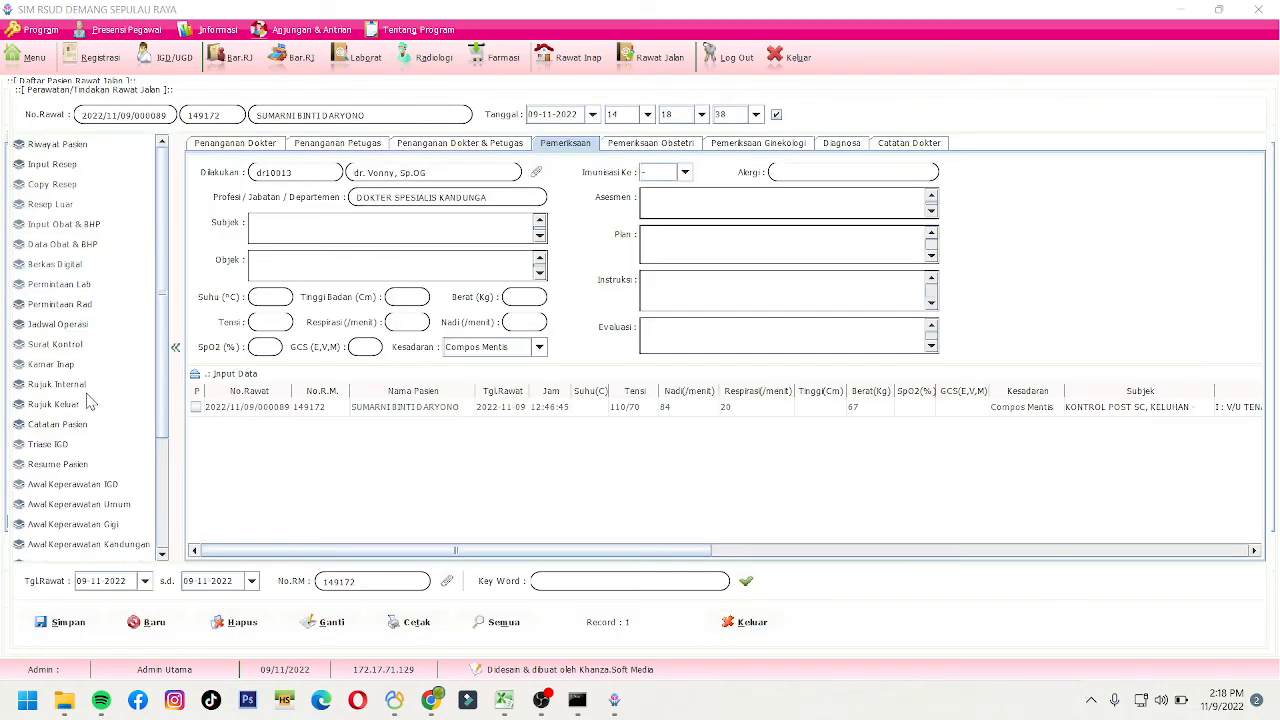
click(77, 424)
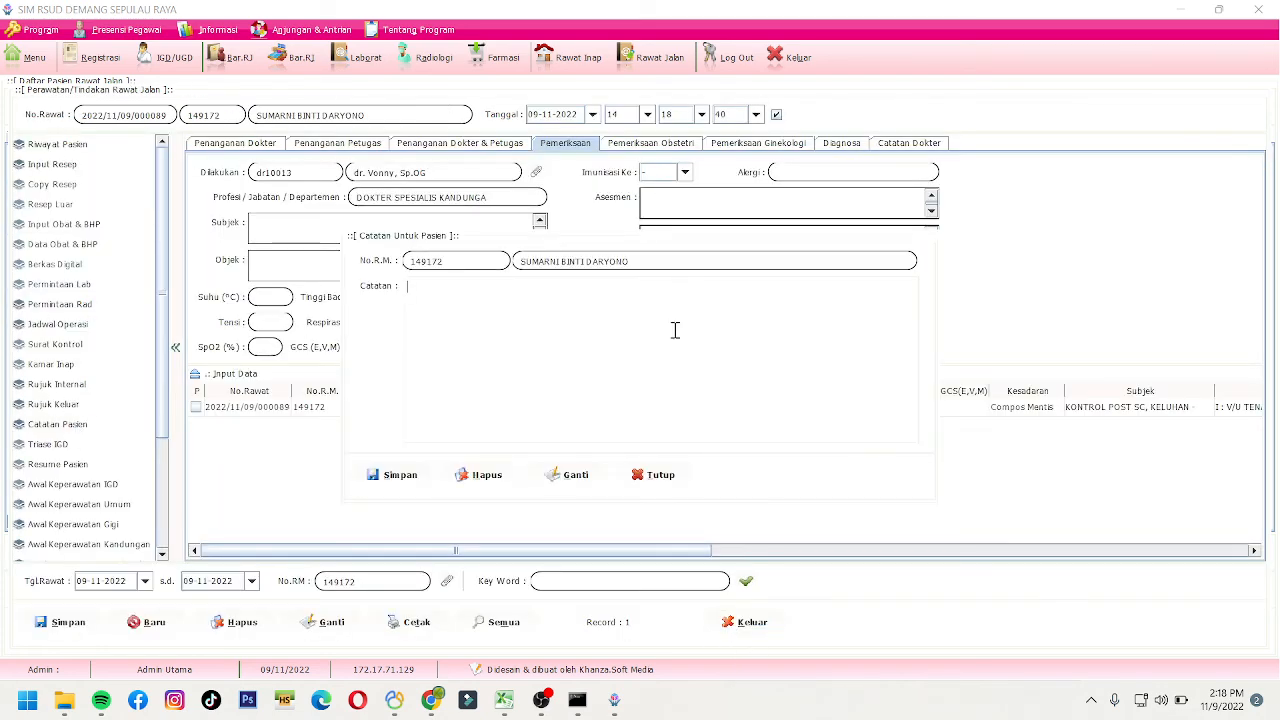
click(660, 475)
scroll(163, 355, down, 2)
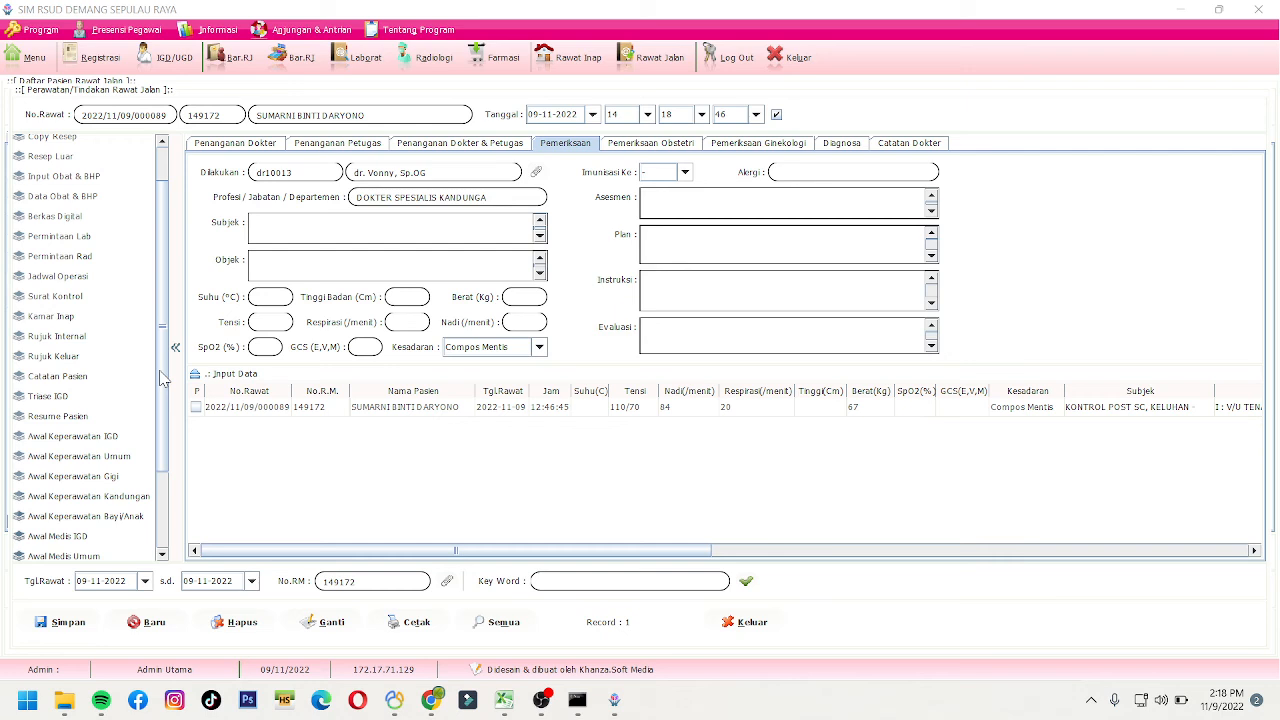
scroll(166, 340, up, 1)
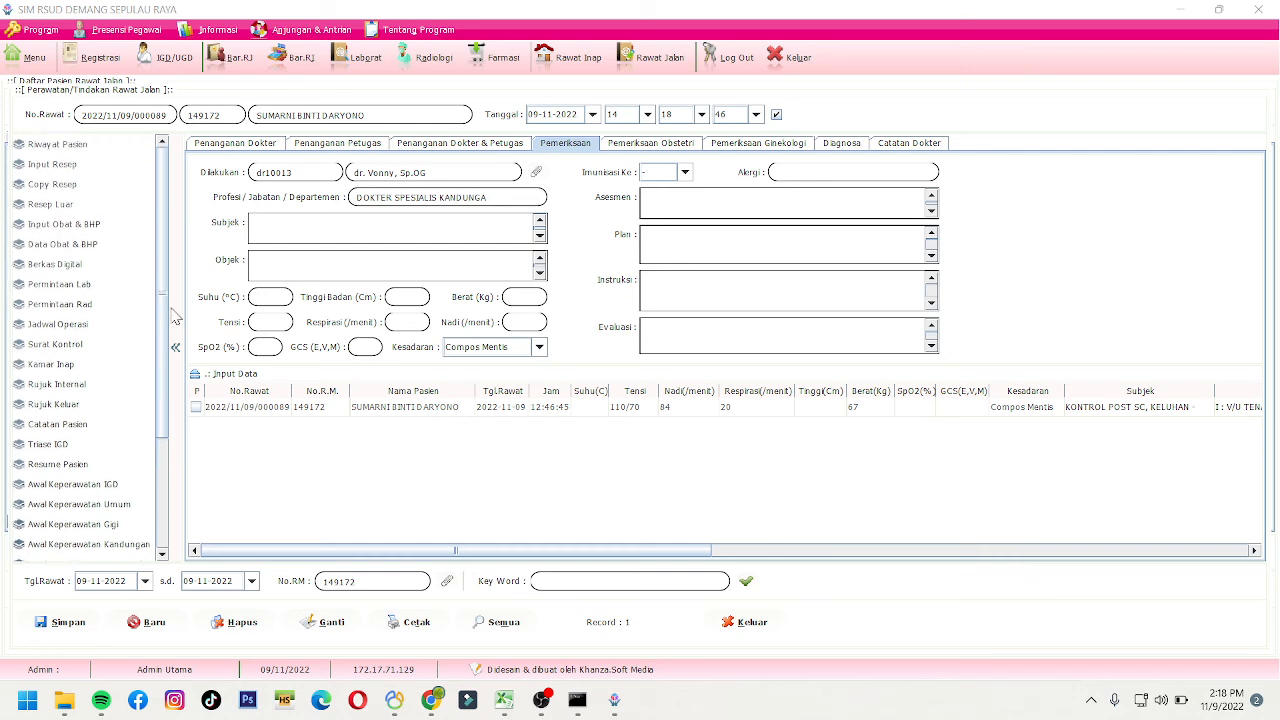
click(50, 331)
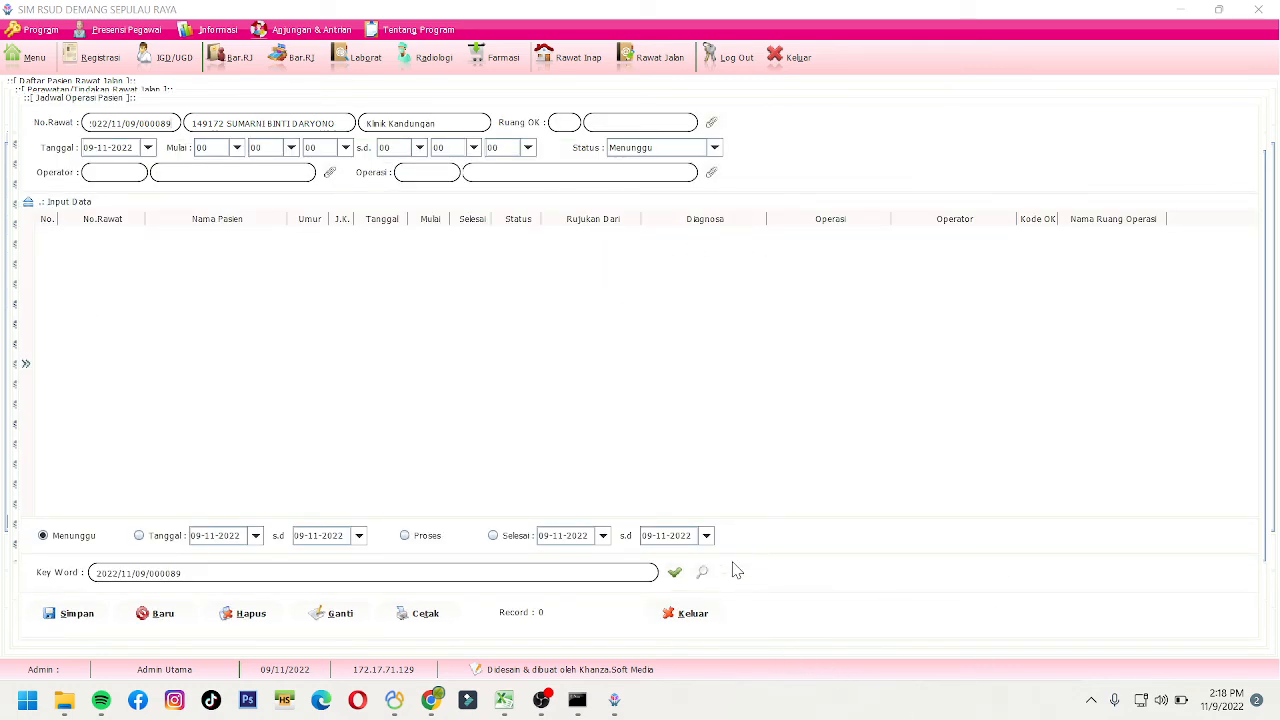
- Set operator dr10003 and operation OP211 Operasi Hisprung/Megacolon K1
click(330, 174)
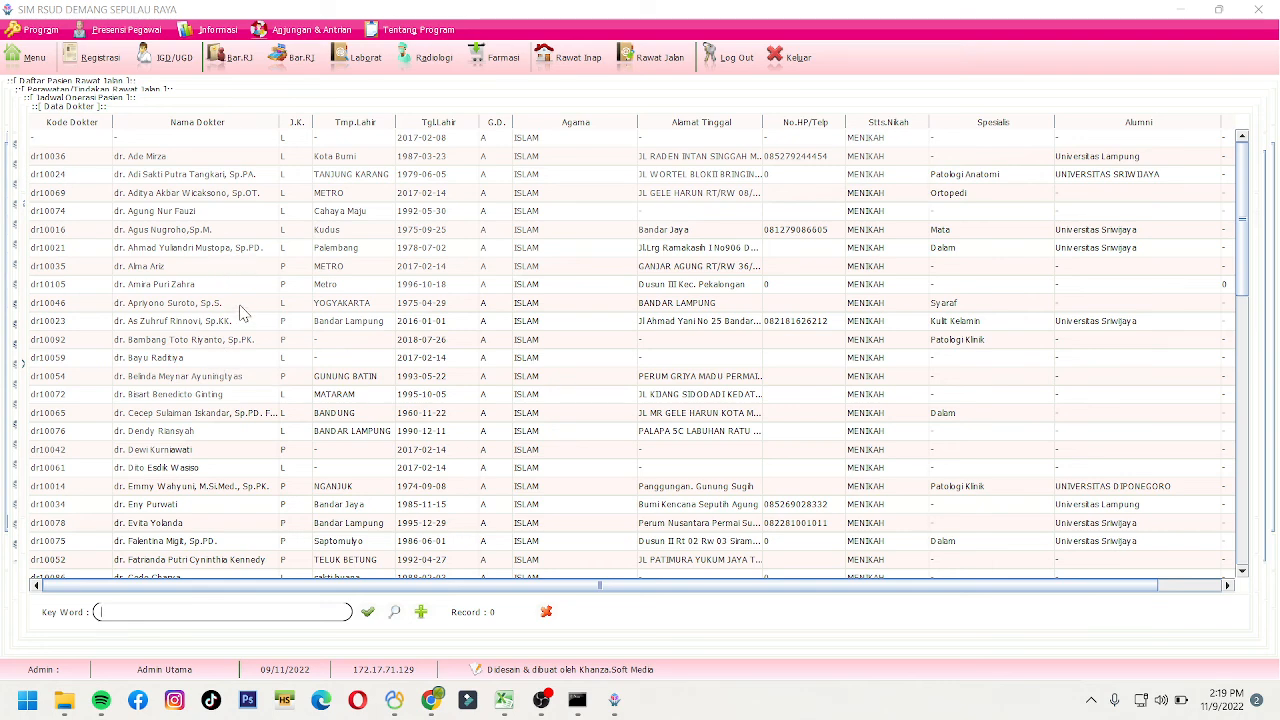
scroll(245, 405, down, 6)
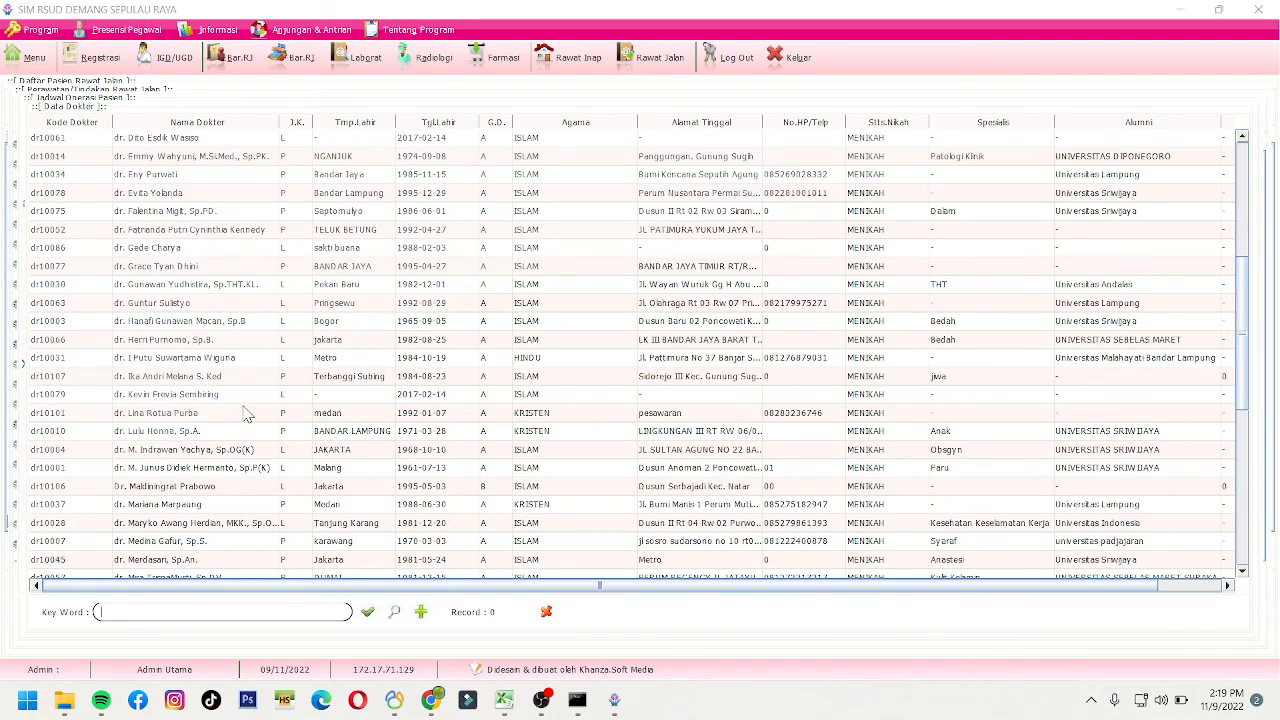
double_click(250, 328)
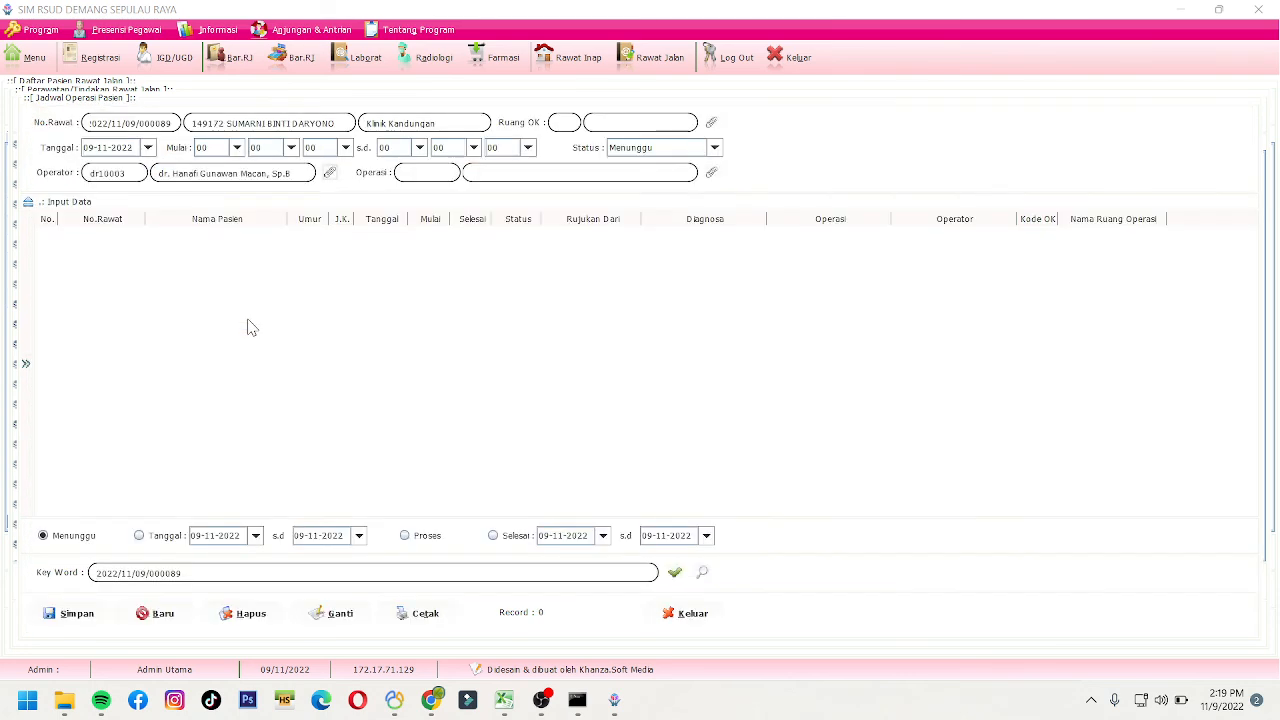
click(713, 175)
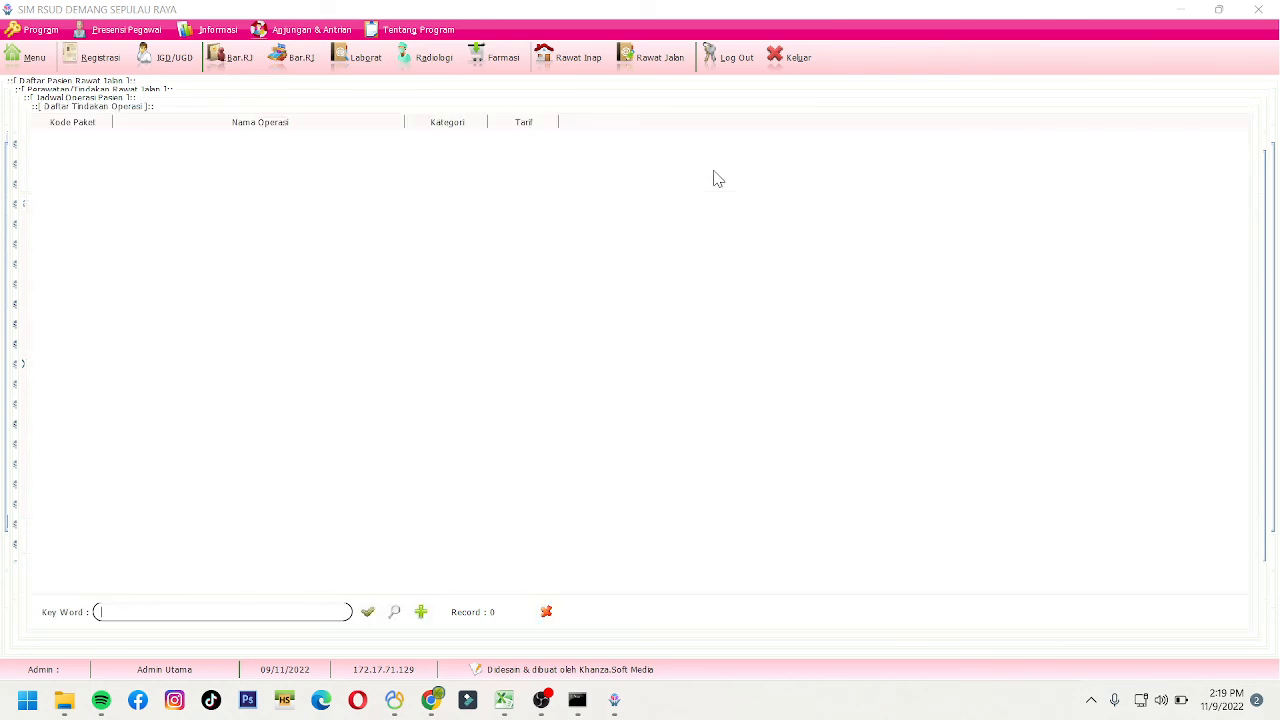
click(395, 612)
scroll(360, 430, down, 15)
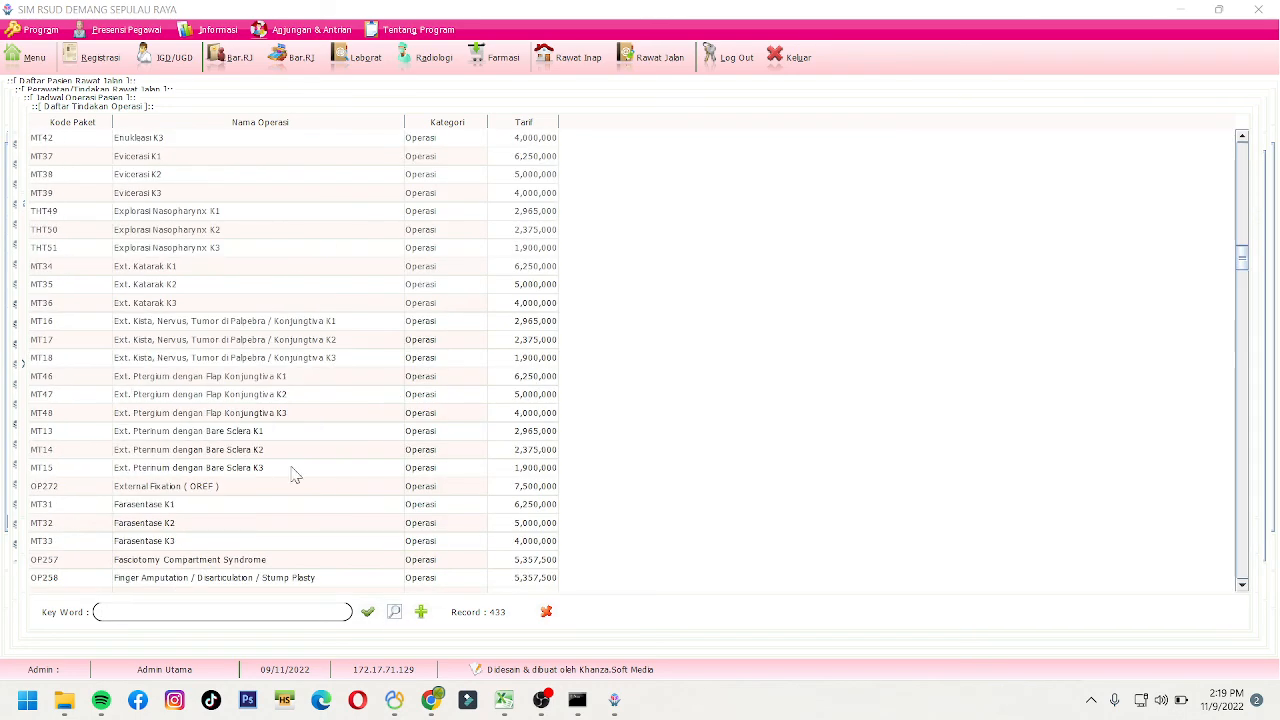
scroll(214, 471, down, 20)
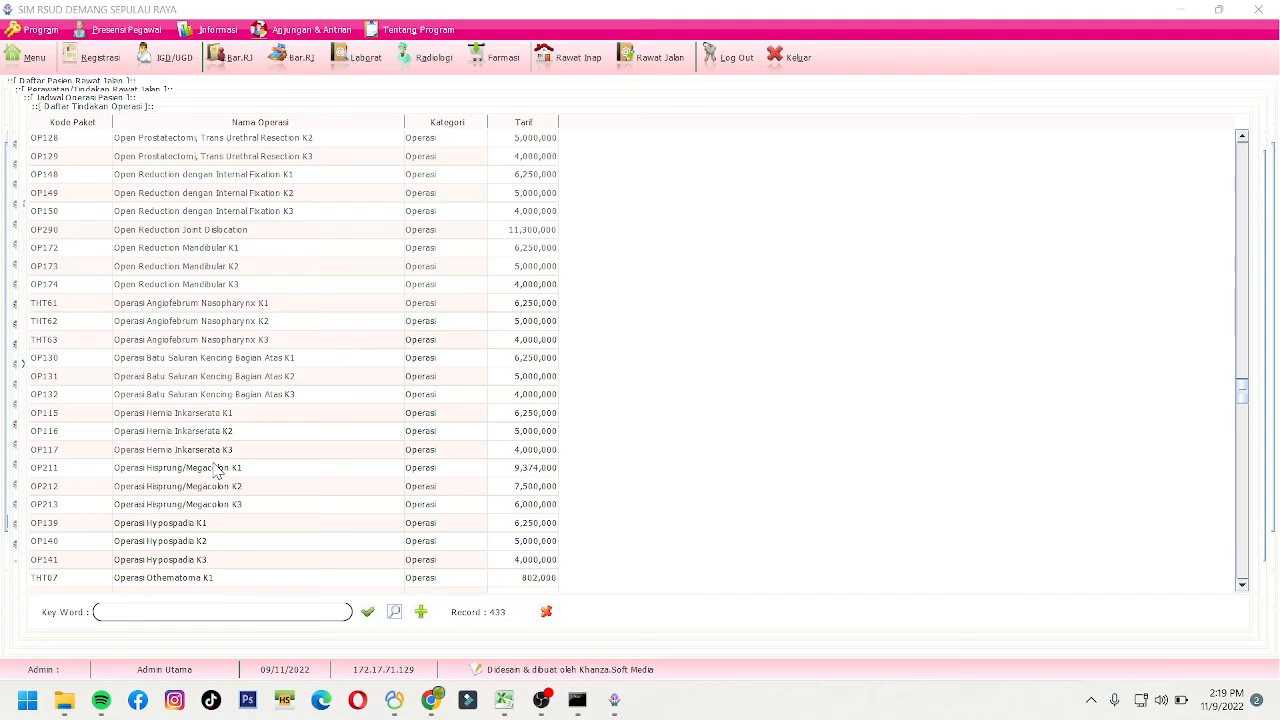
double_click(216, 471)
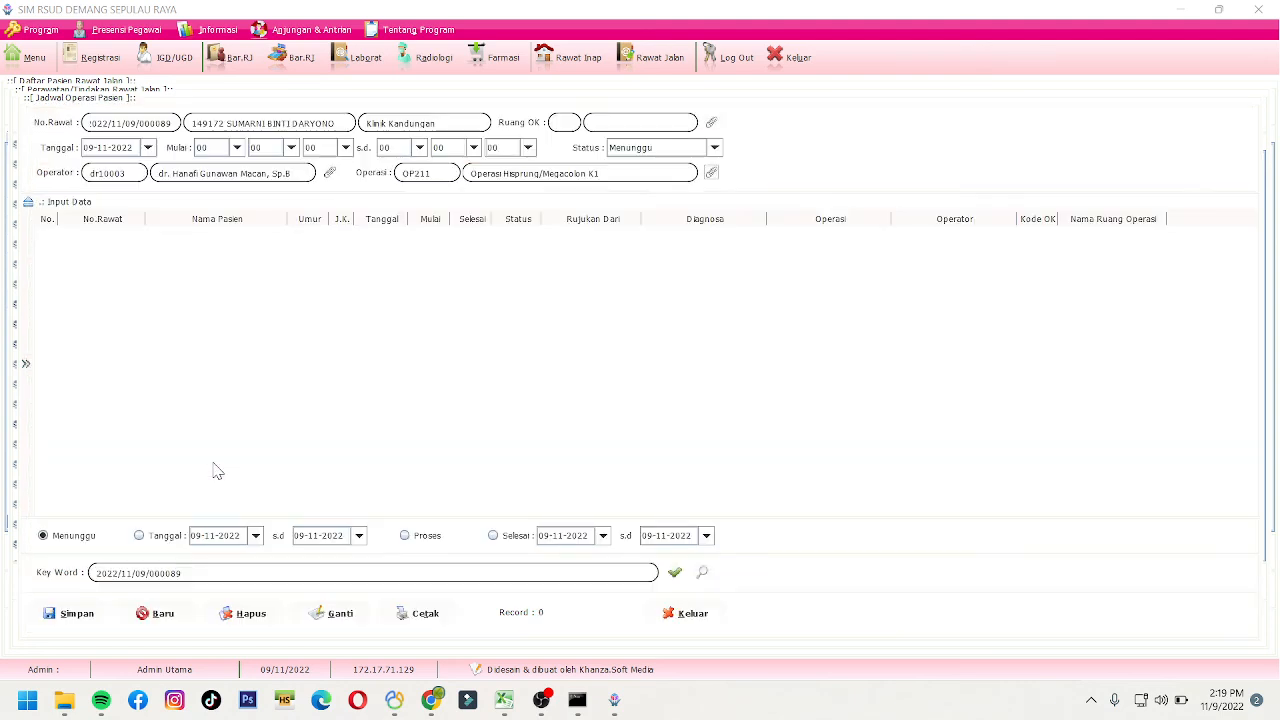
- Assign operating room 03 BEDAH 2 to the surgery
click(711, 123)
click(213, 145)
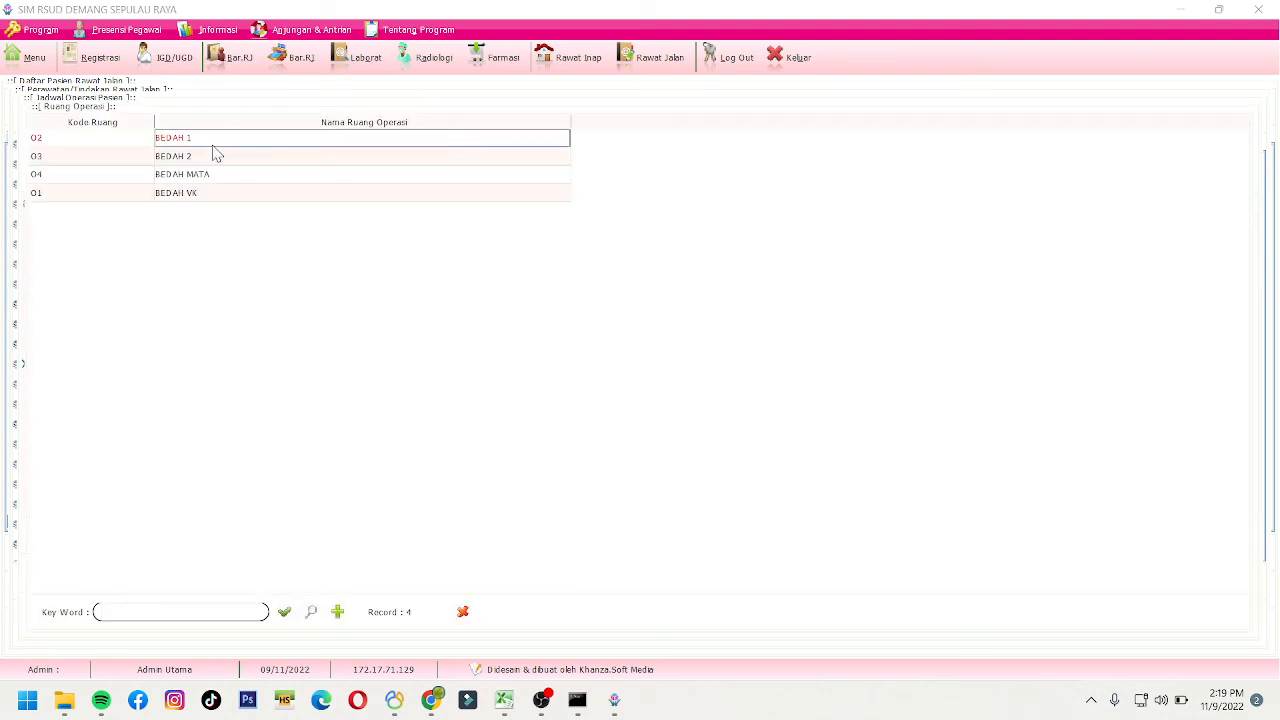
click(223, 163)
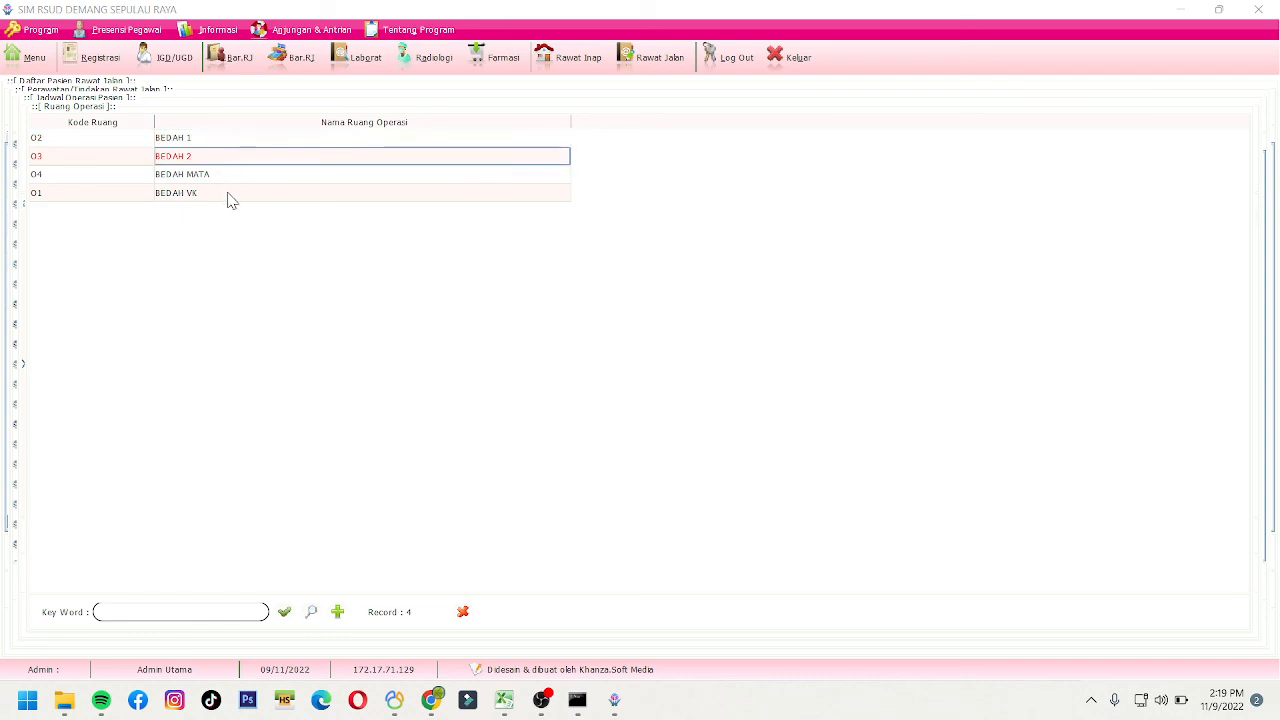
click(228, 197)
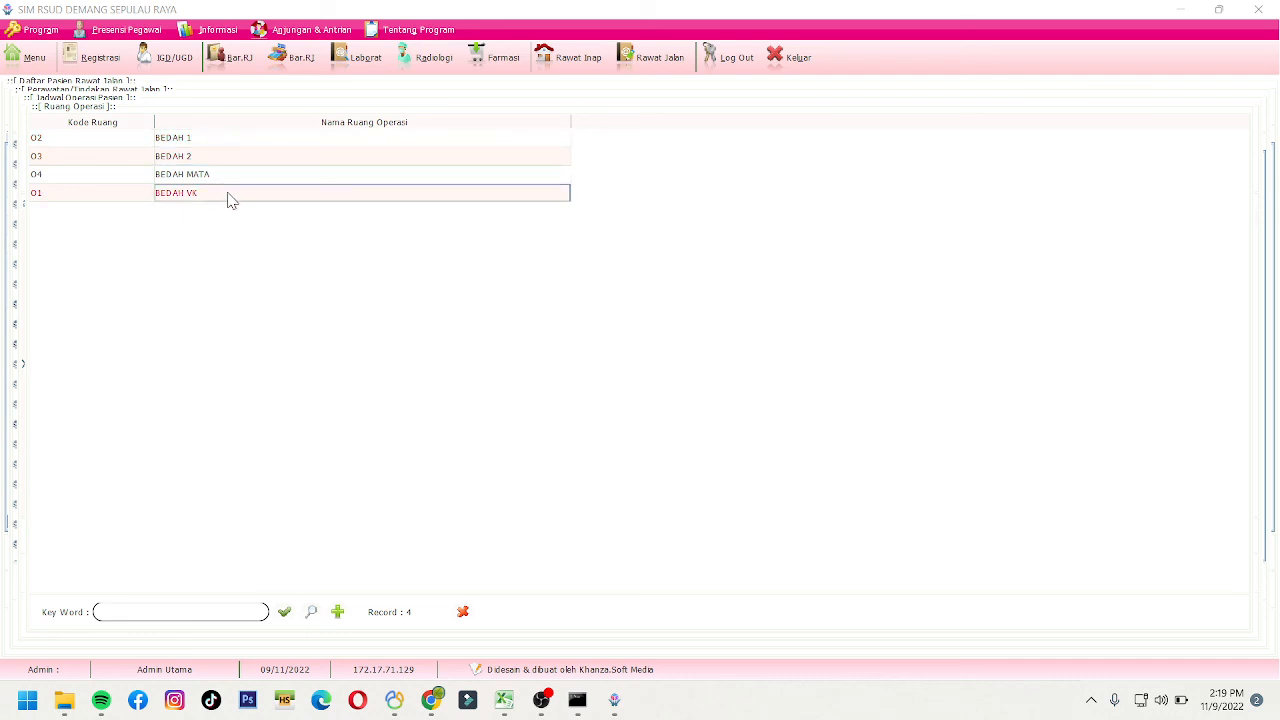
click(234, 162)
click(237, 143)
click(242, 160)
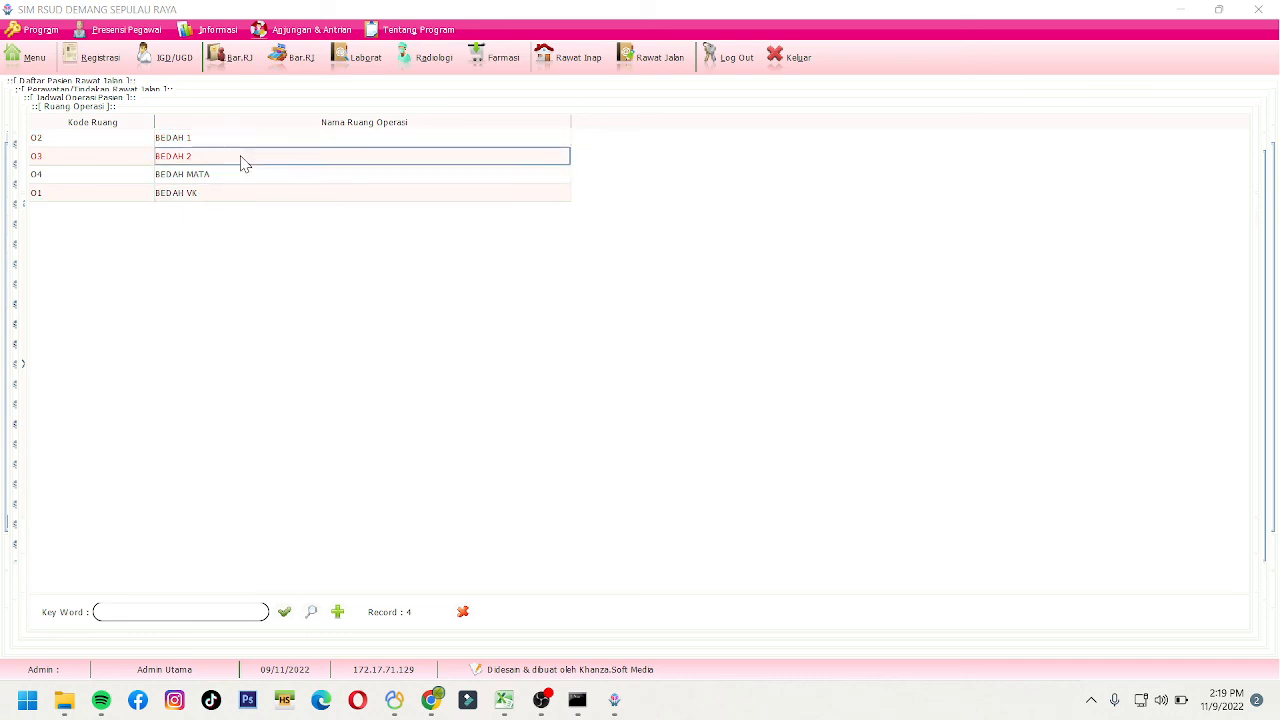
double_click(242, 162)
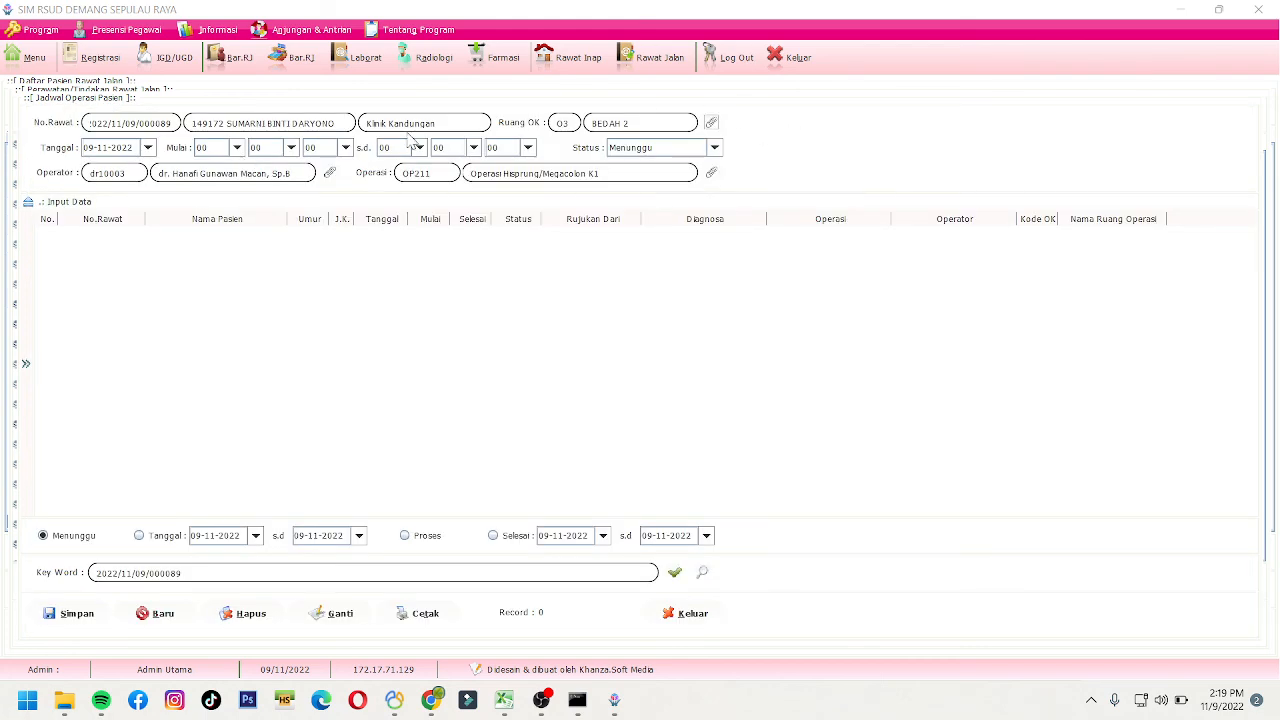
- Set the surgery date to 14-11-2022, leave the hours unchanged, and close the schedule
click(153, 148)
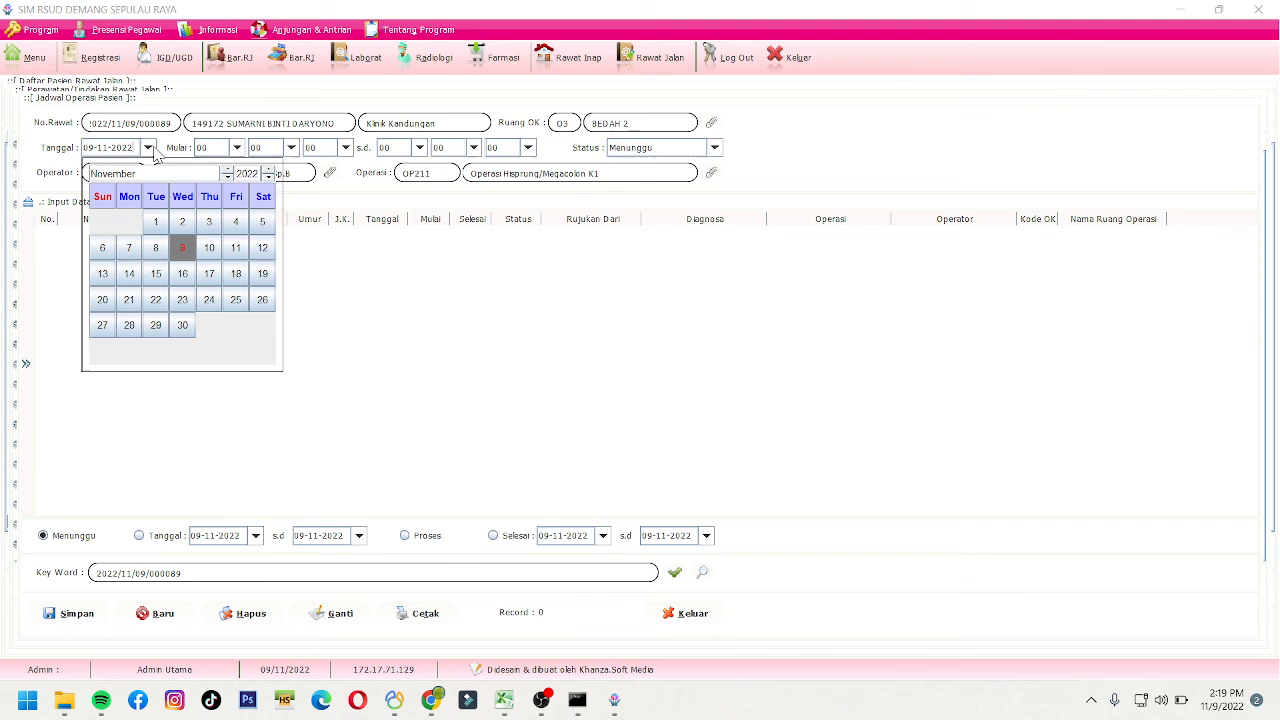
click(130, 274)
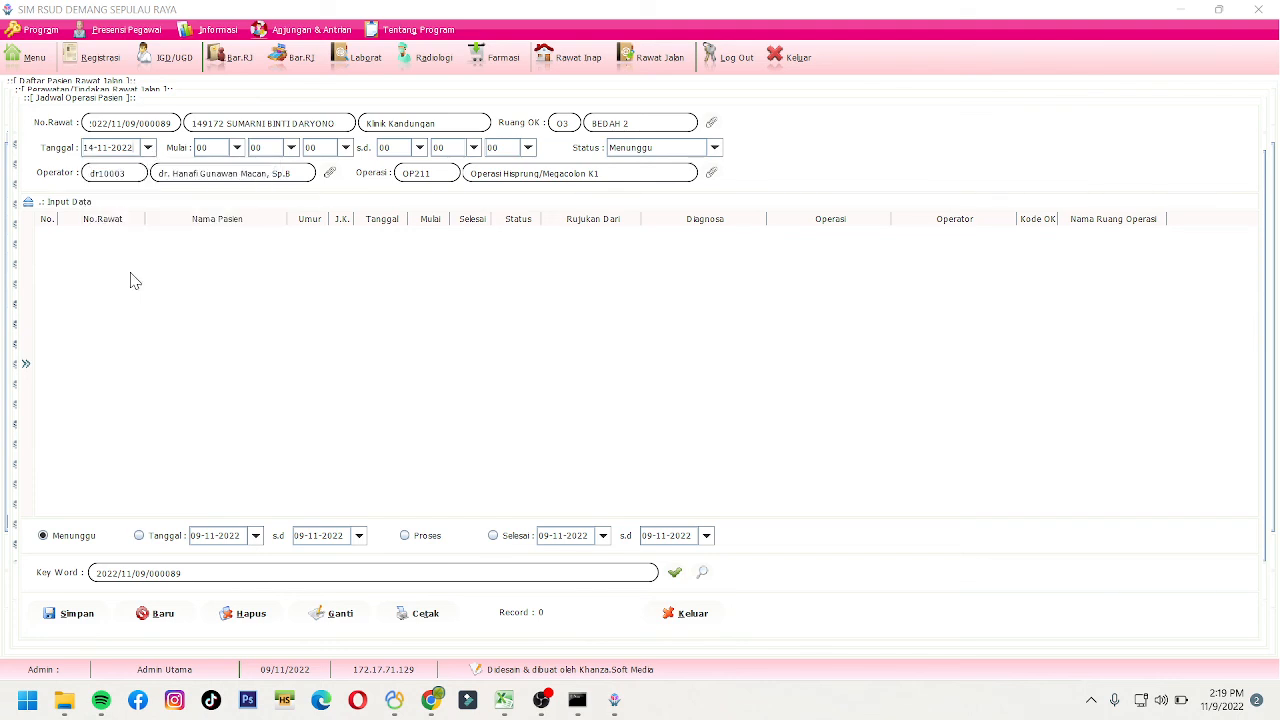
click(237, 148)
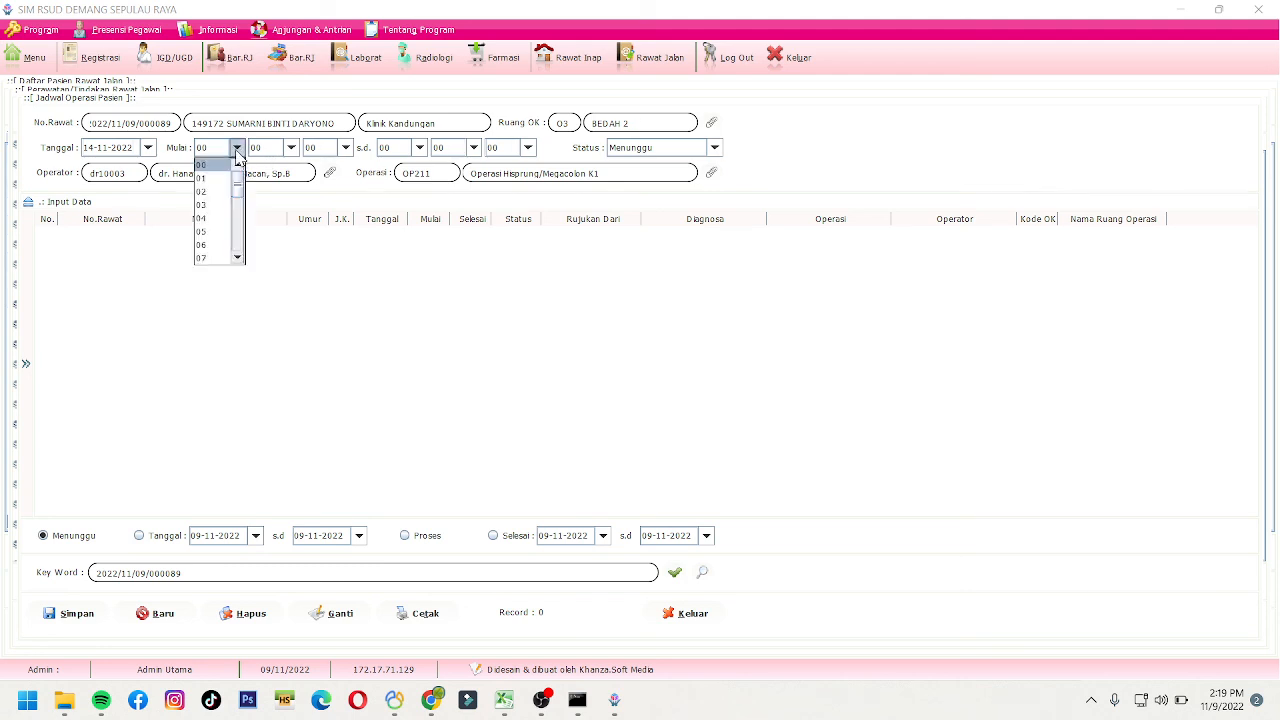
click(420, 148)
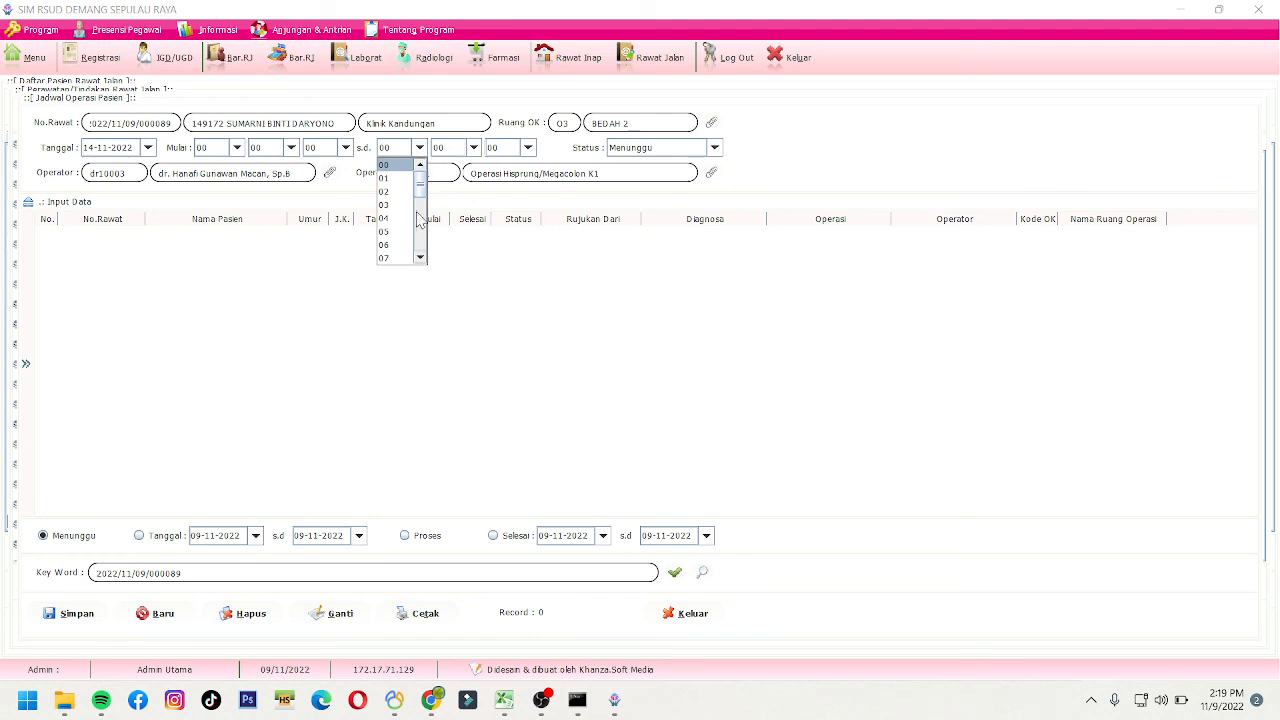
click(851, 108)
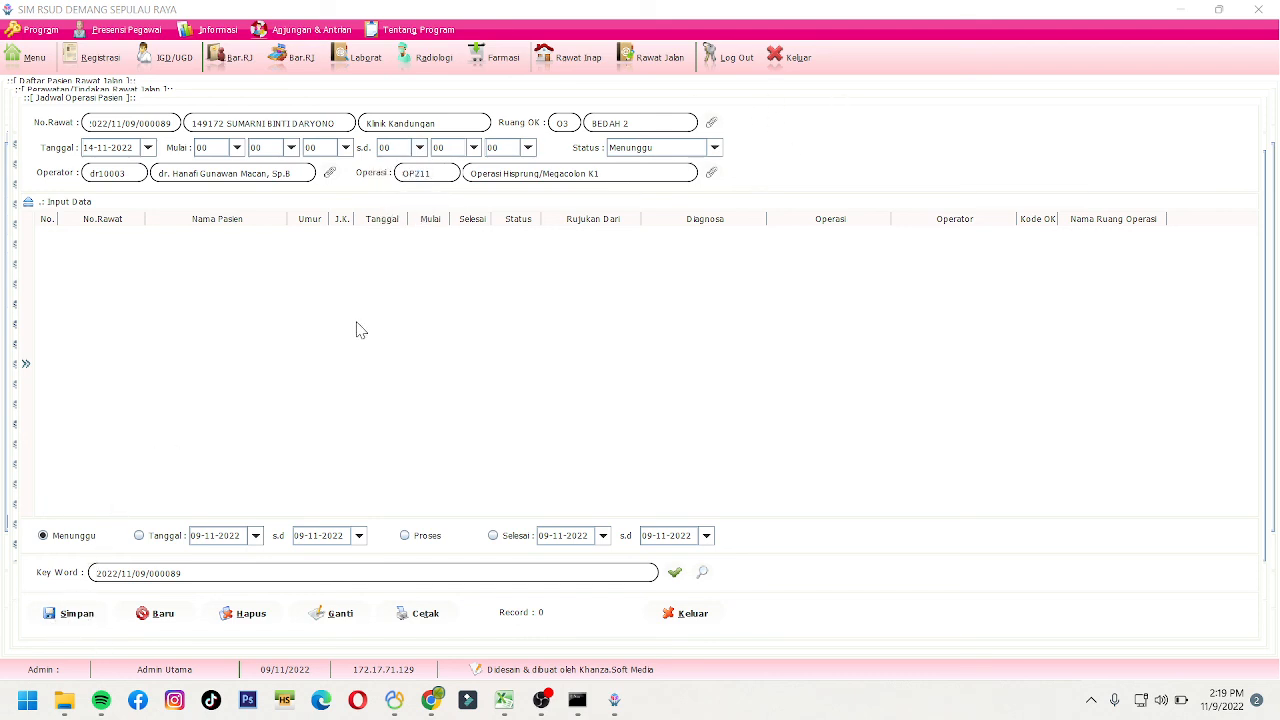
click(690, 615)
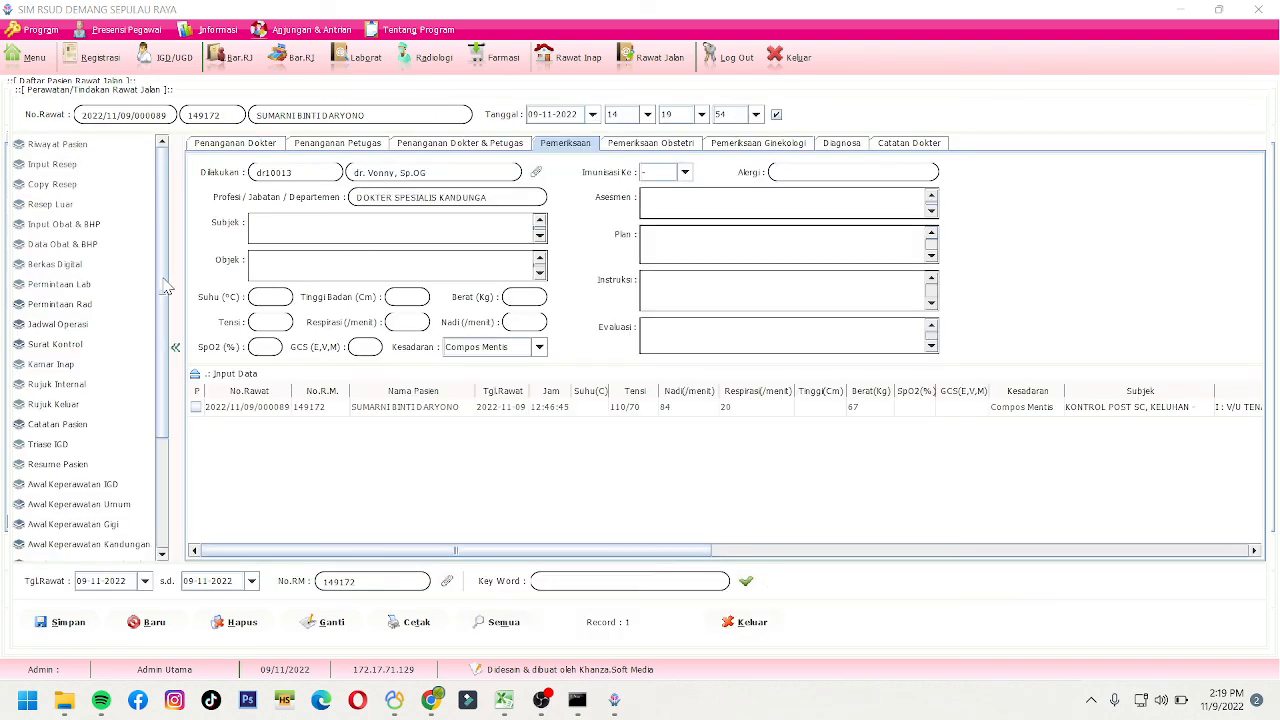
- Close the outpatient treatment form to return to the patient list
scroll(166, 287, down, 4)
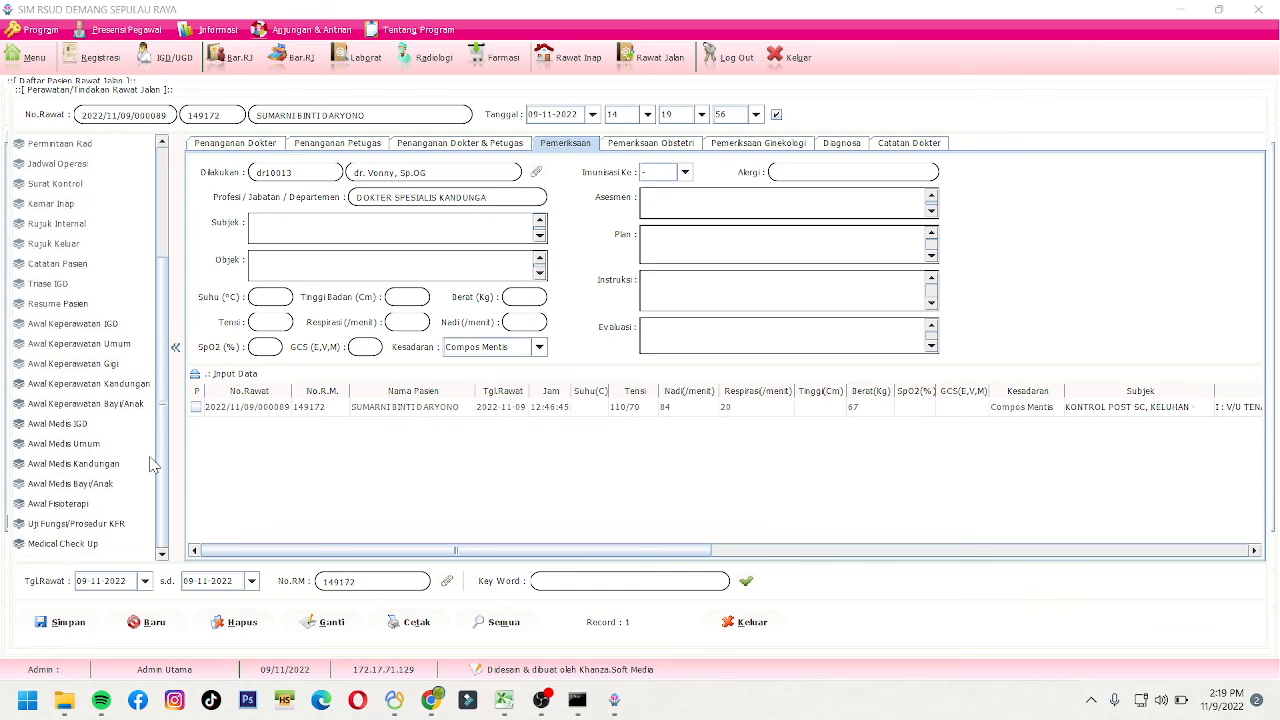
scroll(163, 395, up, 4)
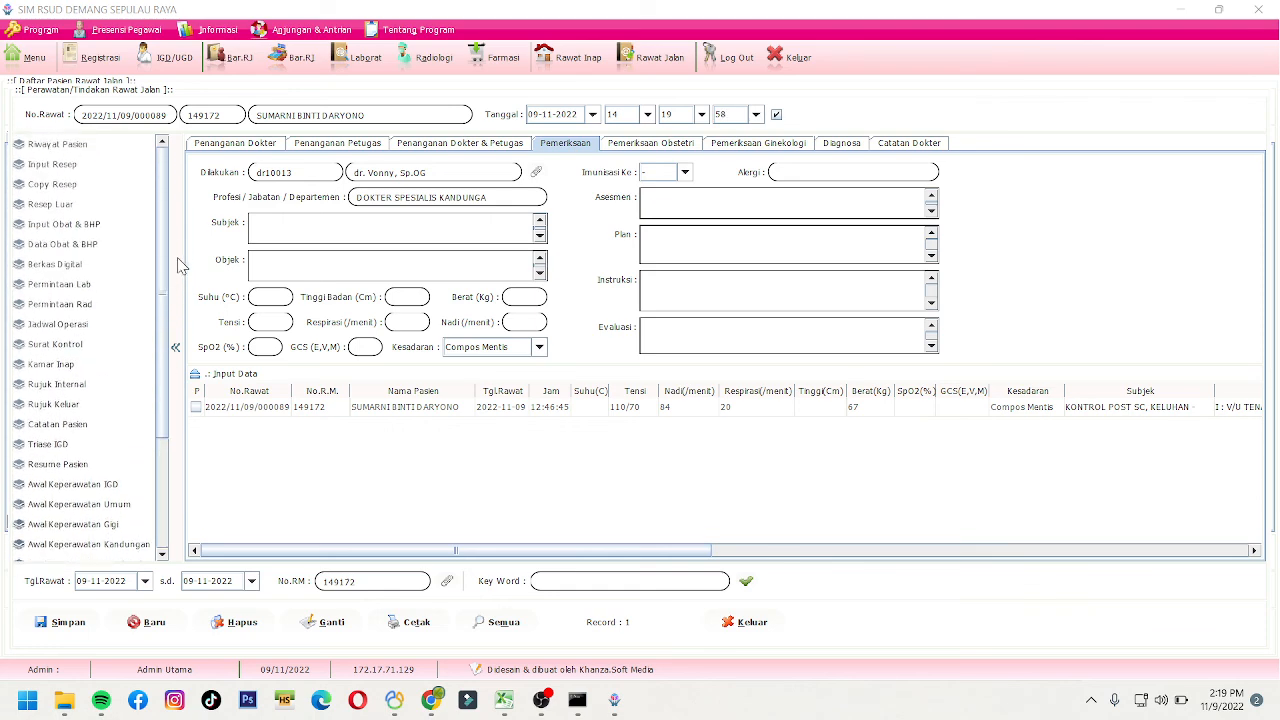
click(740, 624)
- Open and dismiss the patient visit's actions menu, then bring OBS Studio to the front
click(389, 176)
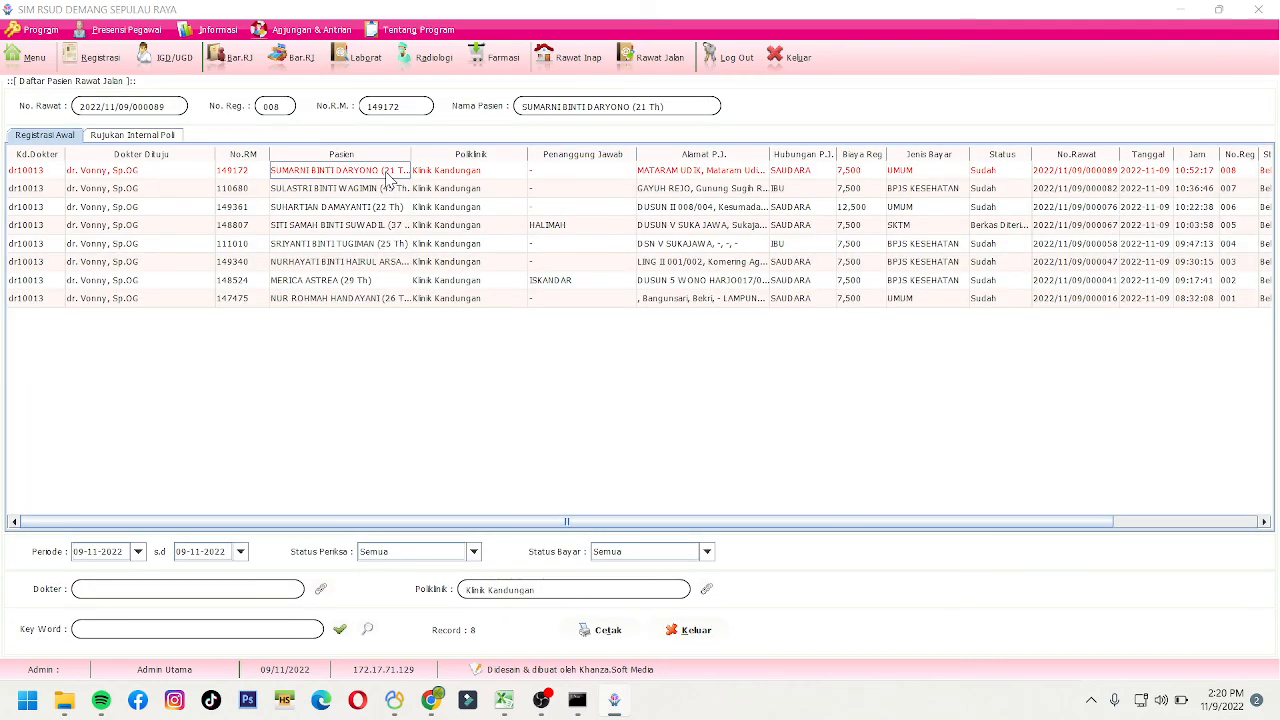
right_click(389, 176)
mouse_move(486, 316)
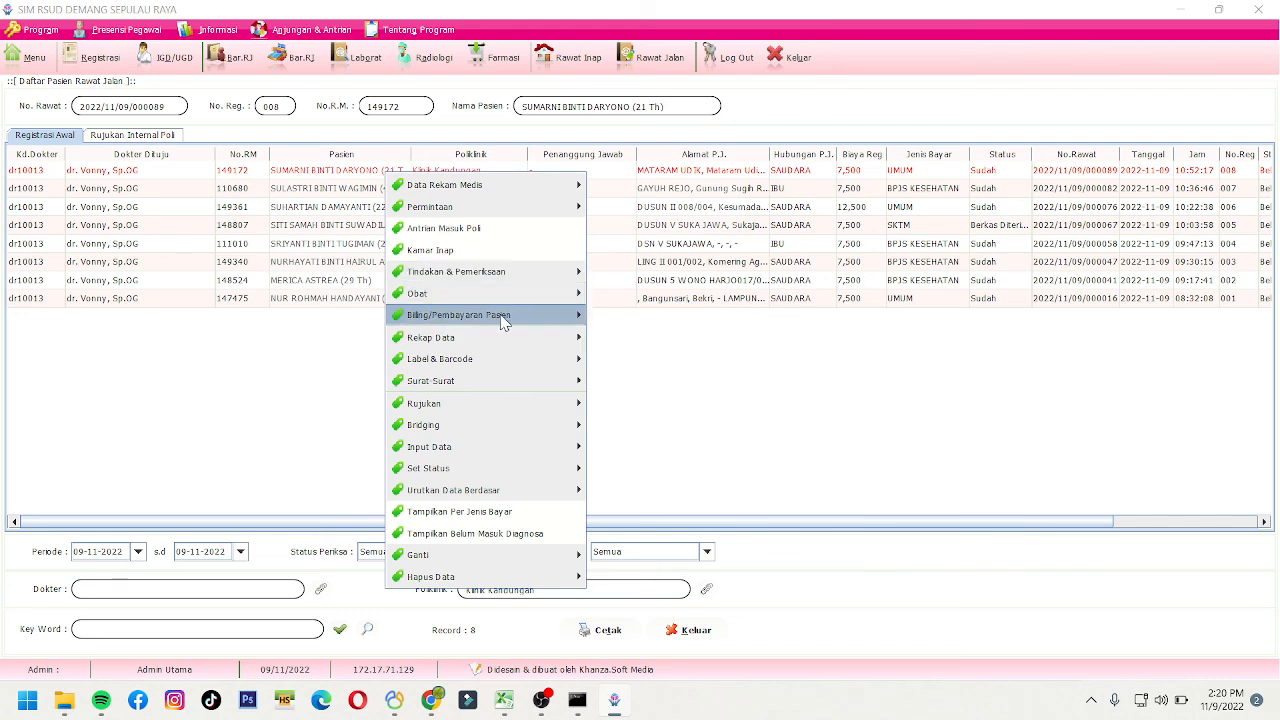
click(846, 380)
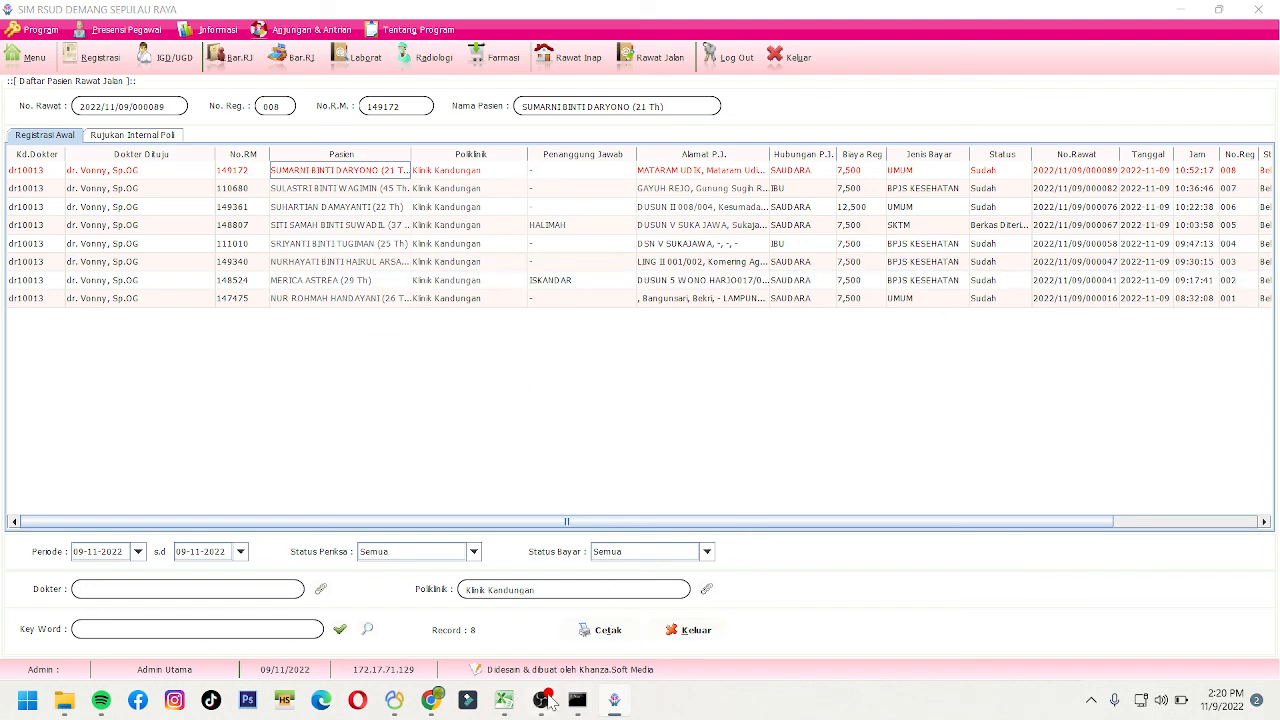
mouse_move(548, 703)
click(541, 625)
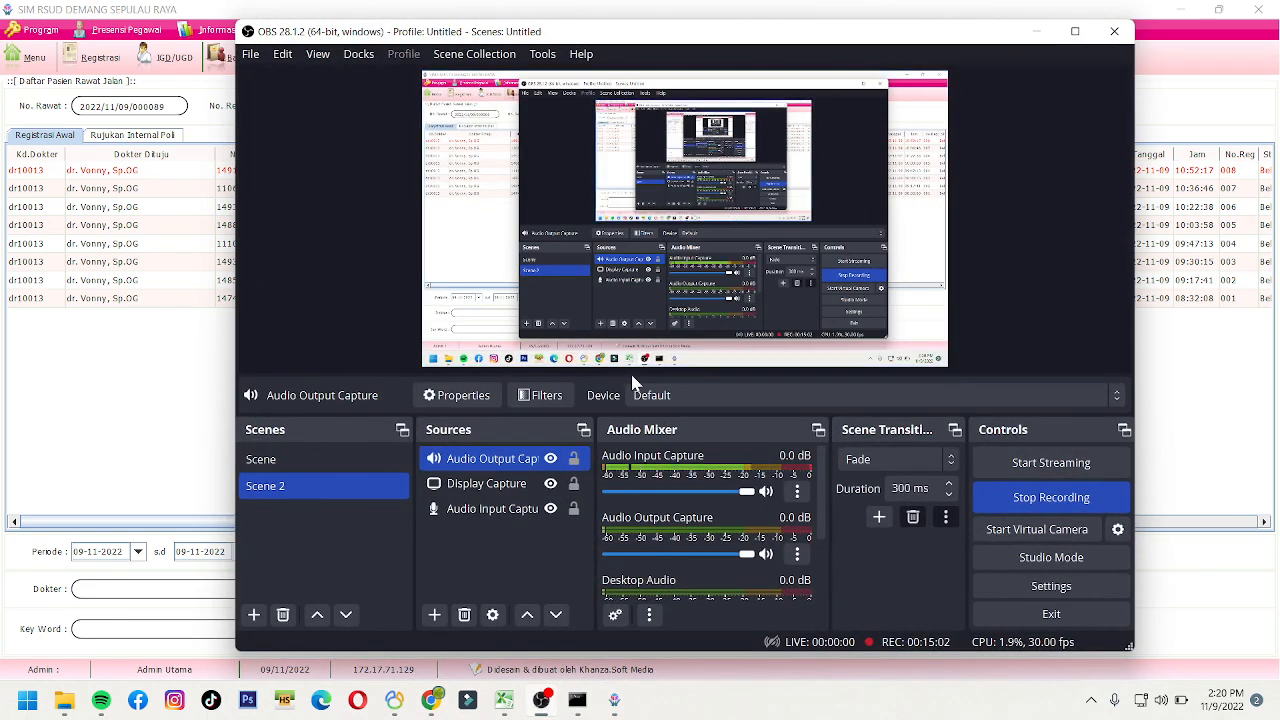